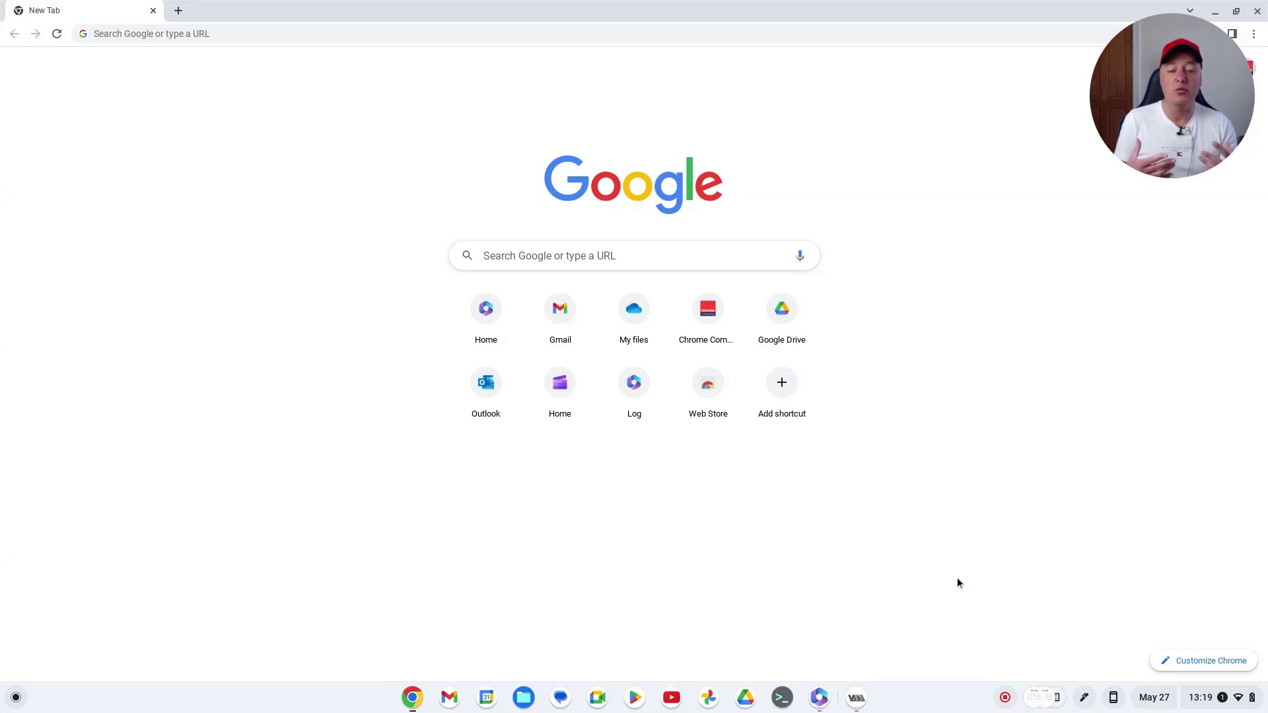
# Launch the Microsoft 365 app from the taskbar over Chrome's New Tab page
pyautogui.click(819, 697)
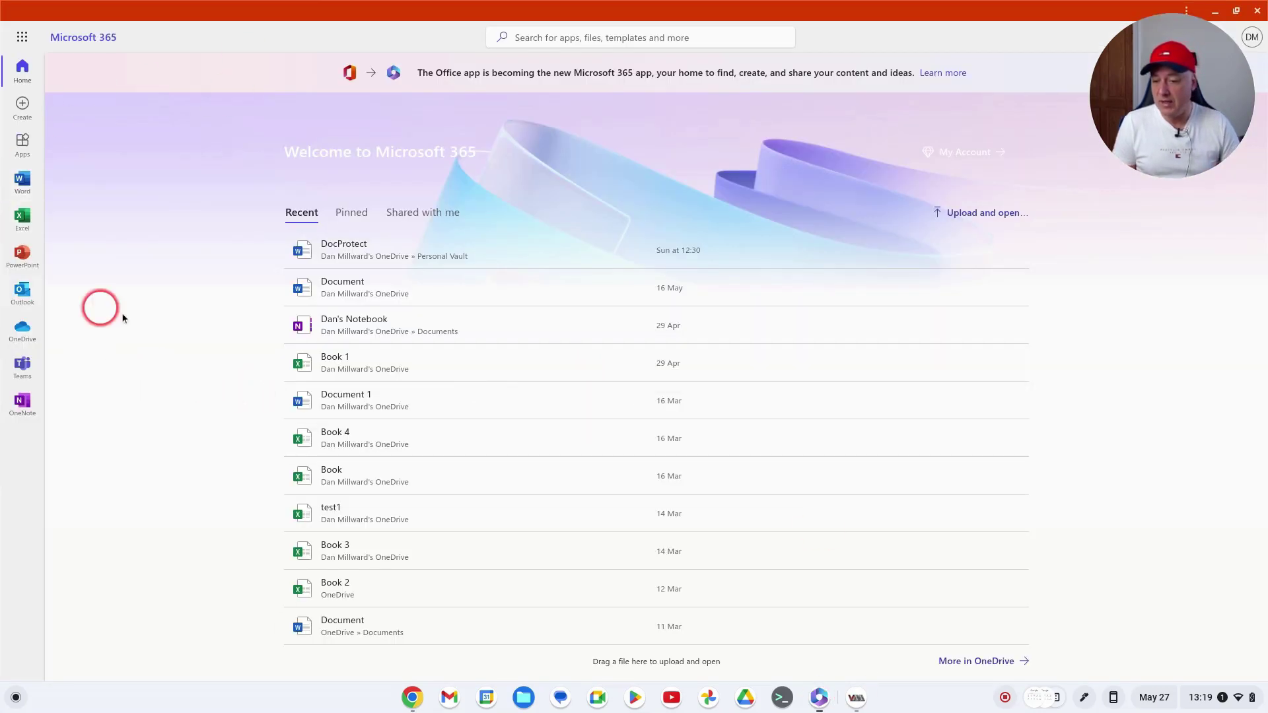
# On the Excel start page, dismiss the failed Blank workbook error and open existing Book 1
pyautogui.click(22, 216)
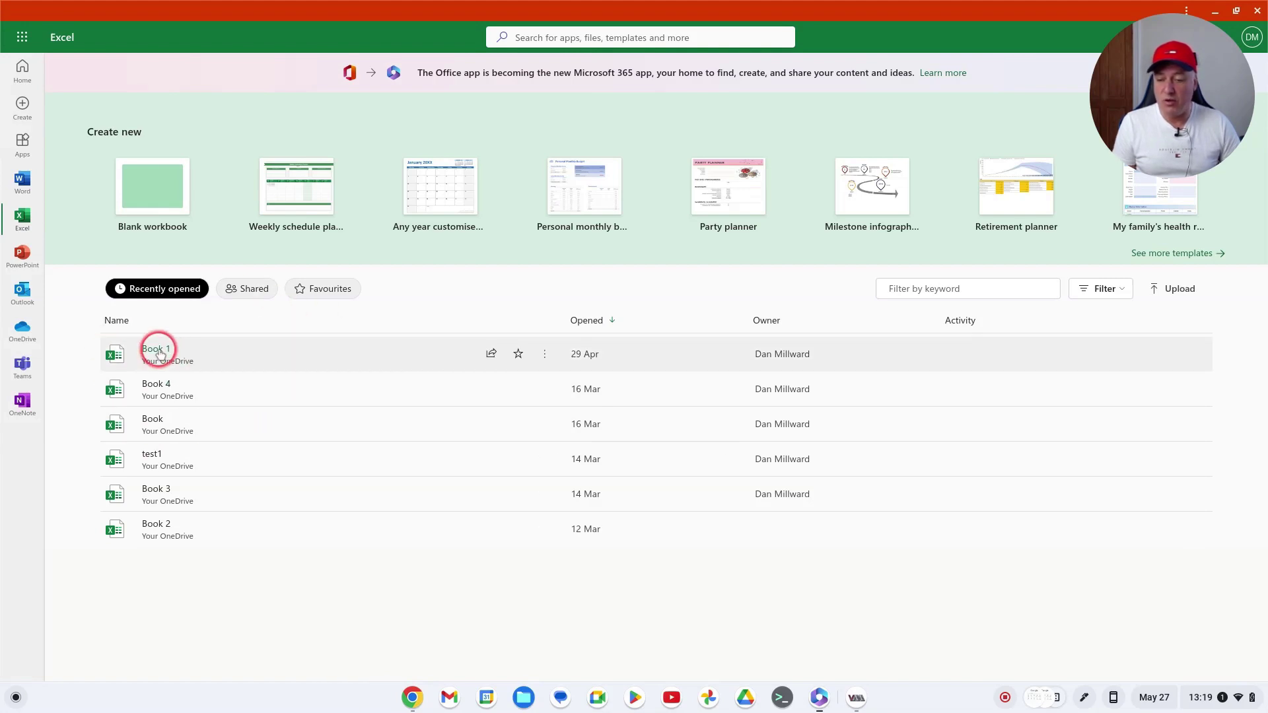
pyautogui.click(170, 197)
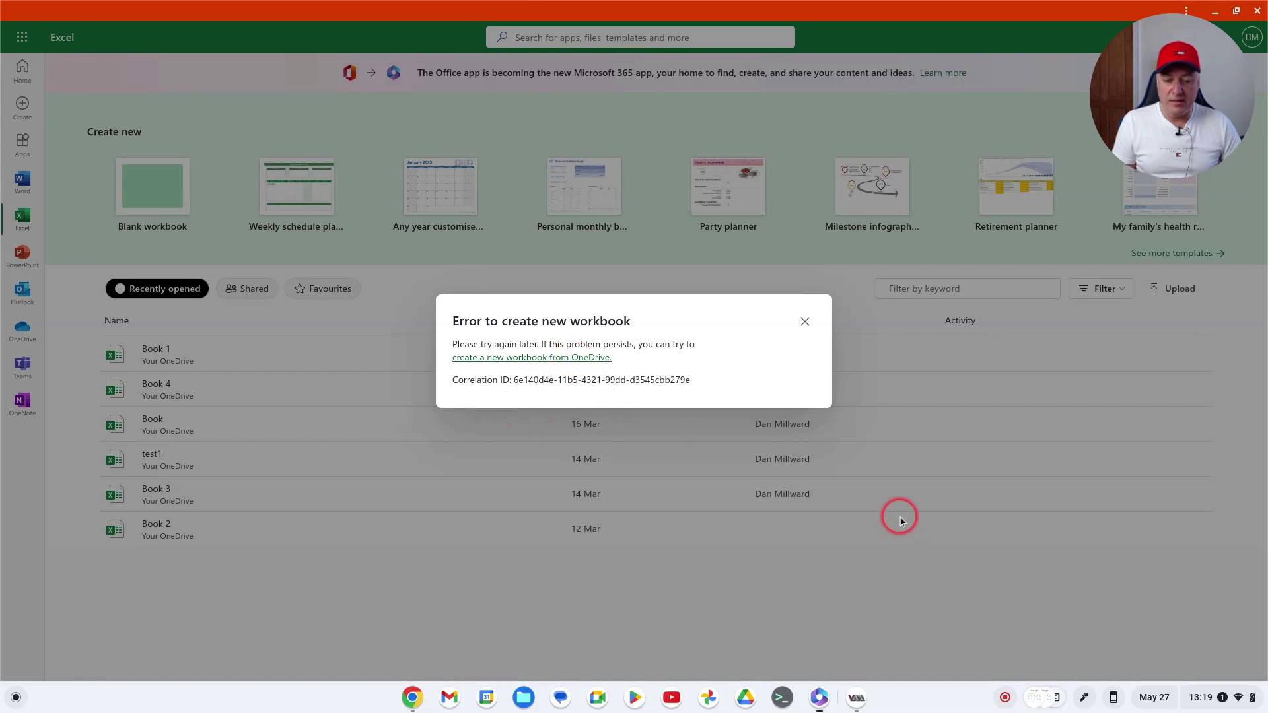
pyautogui.click(802, 327)
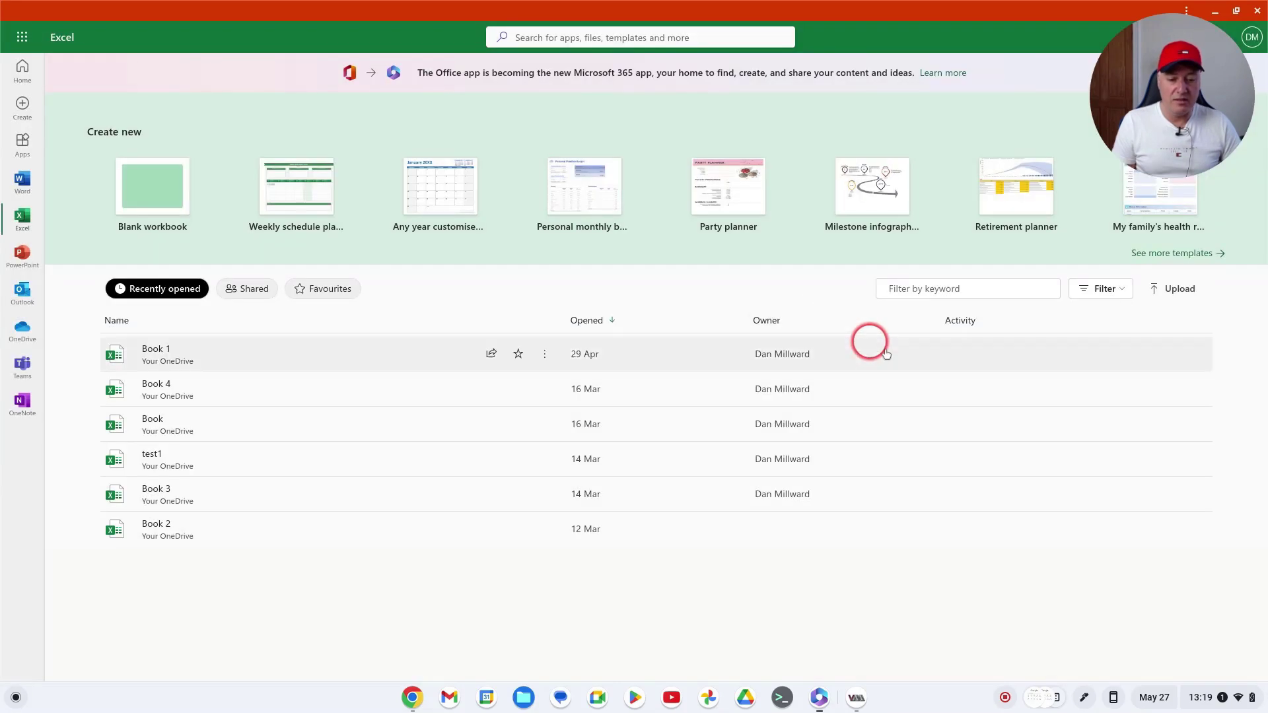
pyautogui.click(165, 347)
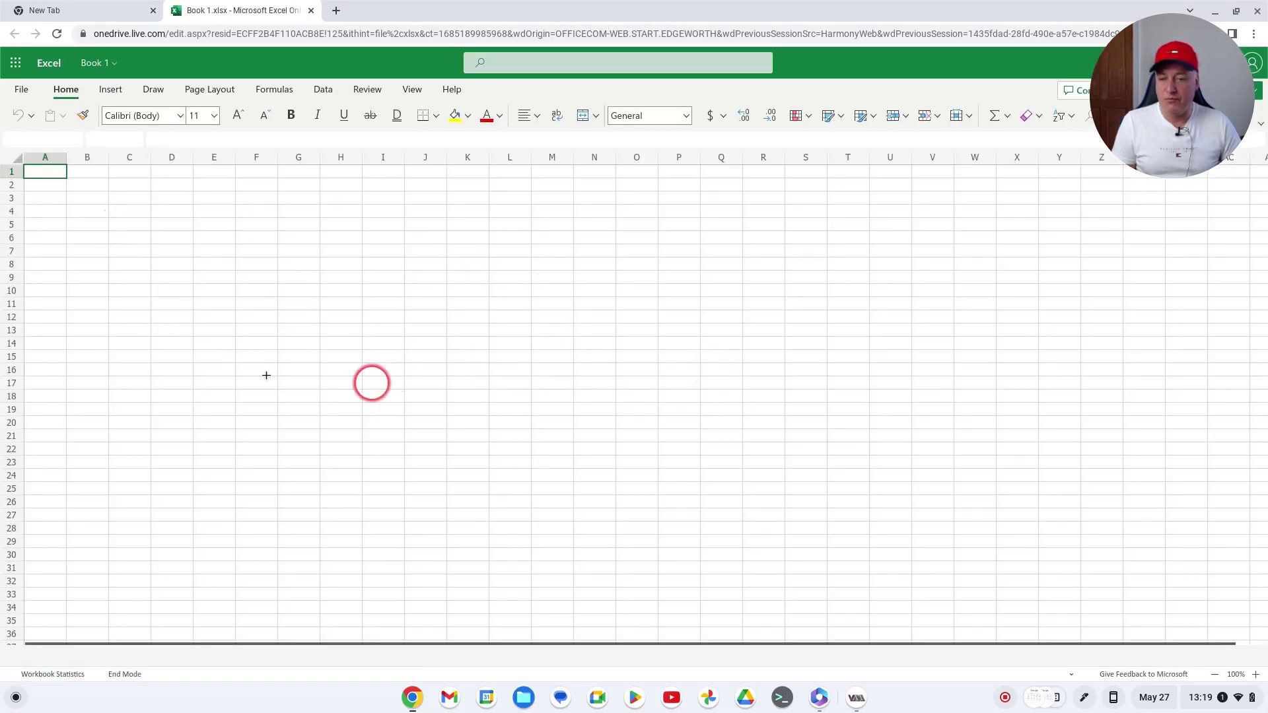
# Set Book 1 to always open read-only through File > Info > Protect Workbook
pyautogui.click(261, 223)
pyautogui.click(214, 263)
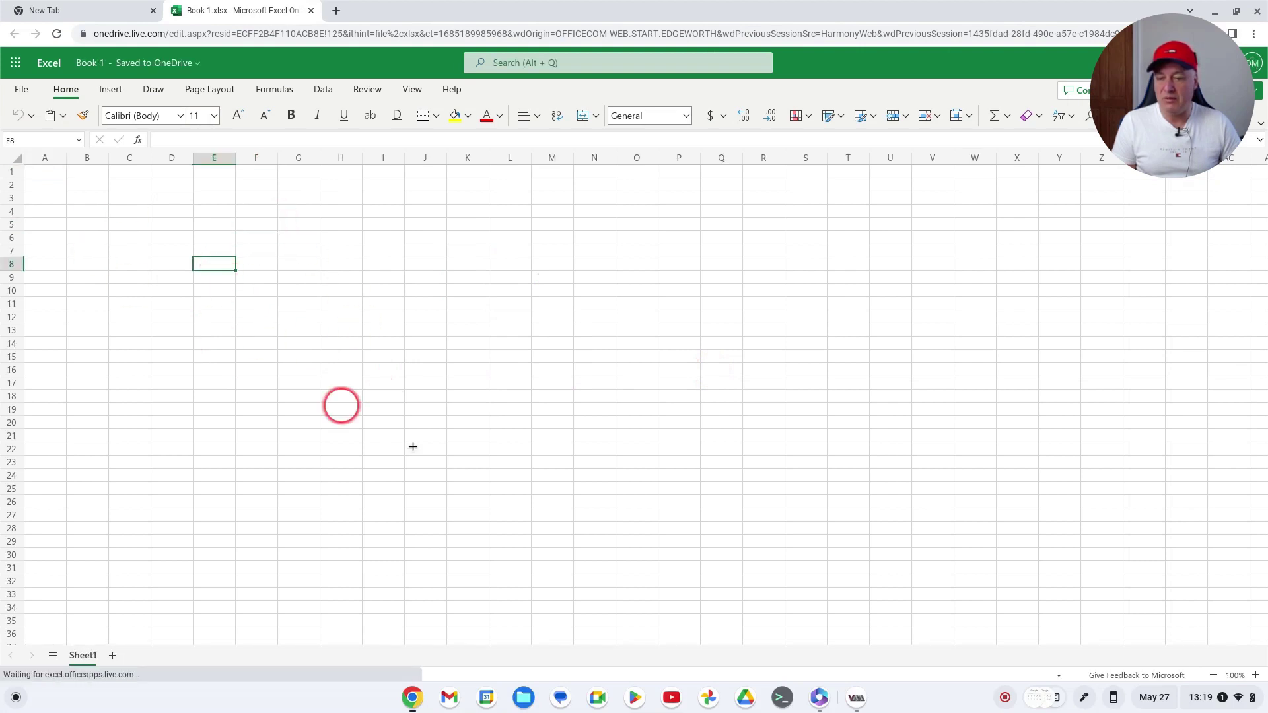
pyautogui.click(21, 91)
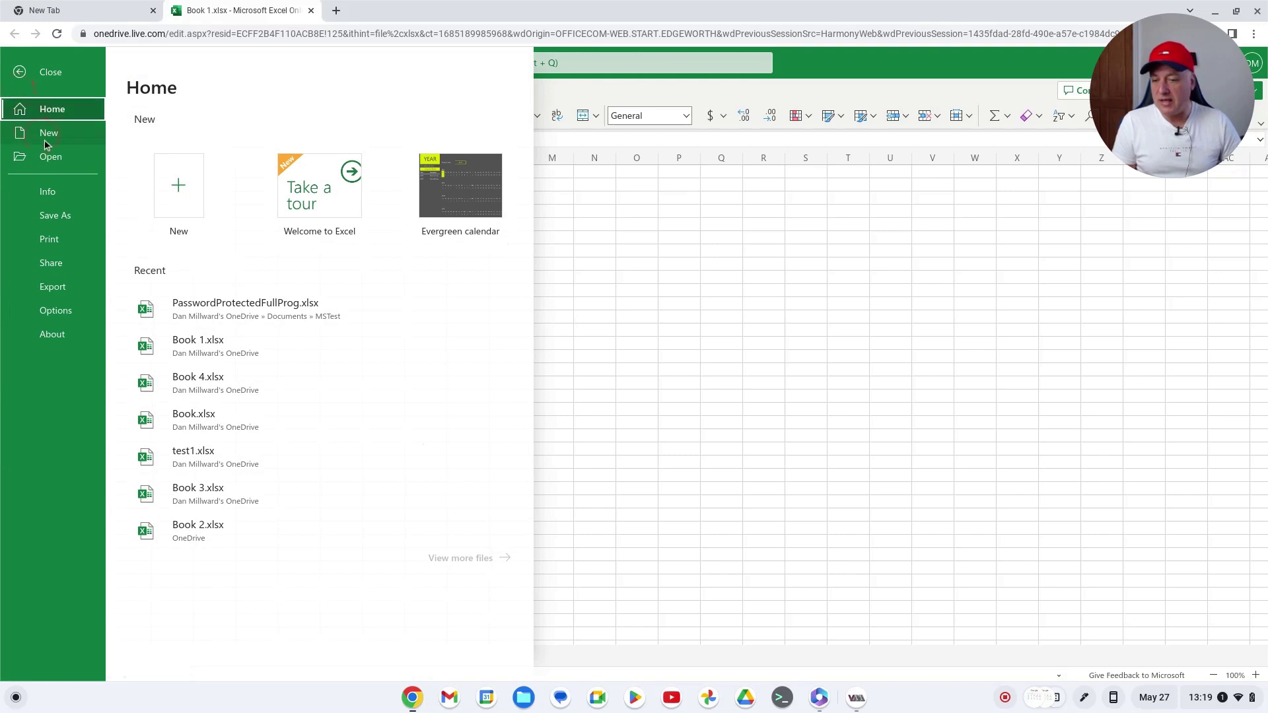
pyautogui.click(50, 192)
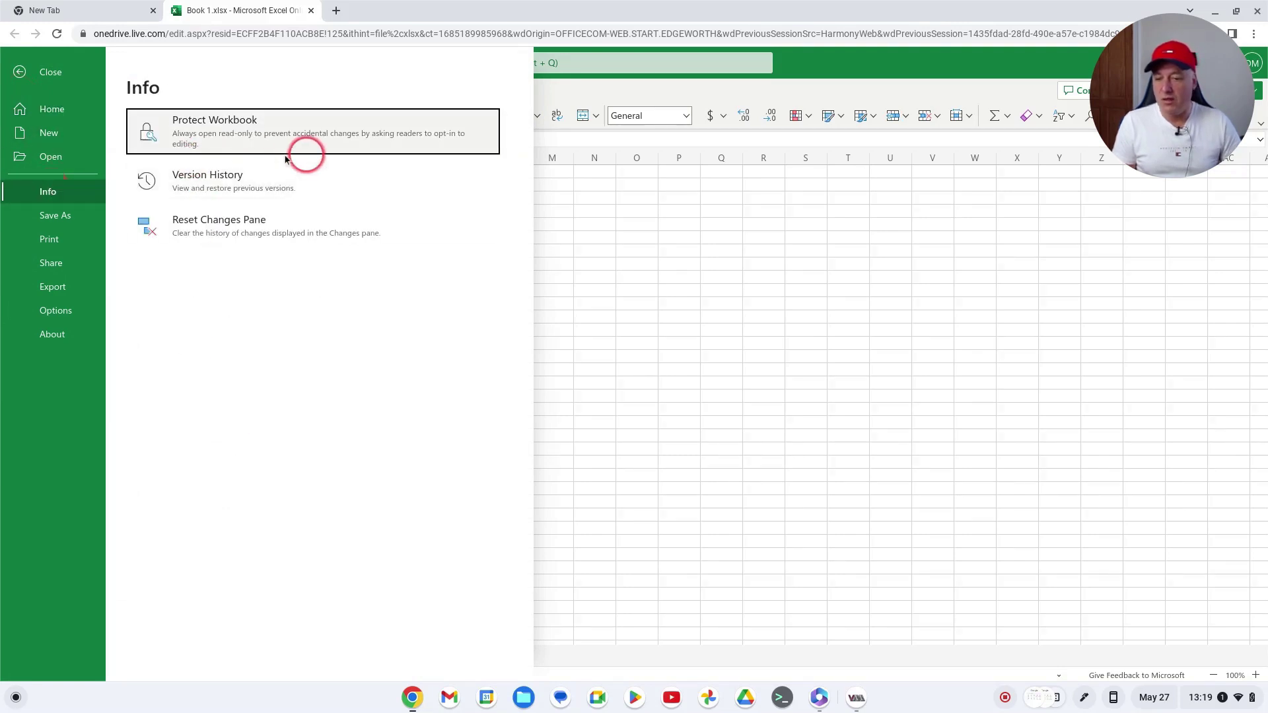
pyautogui.click(263, 120)
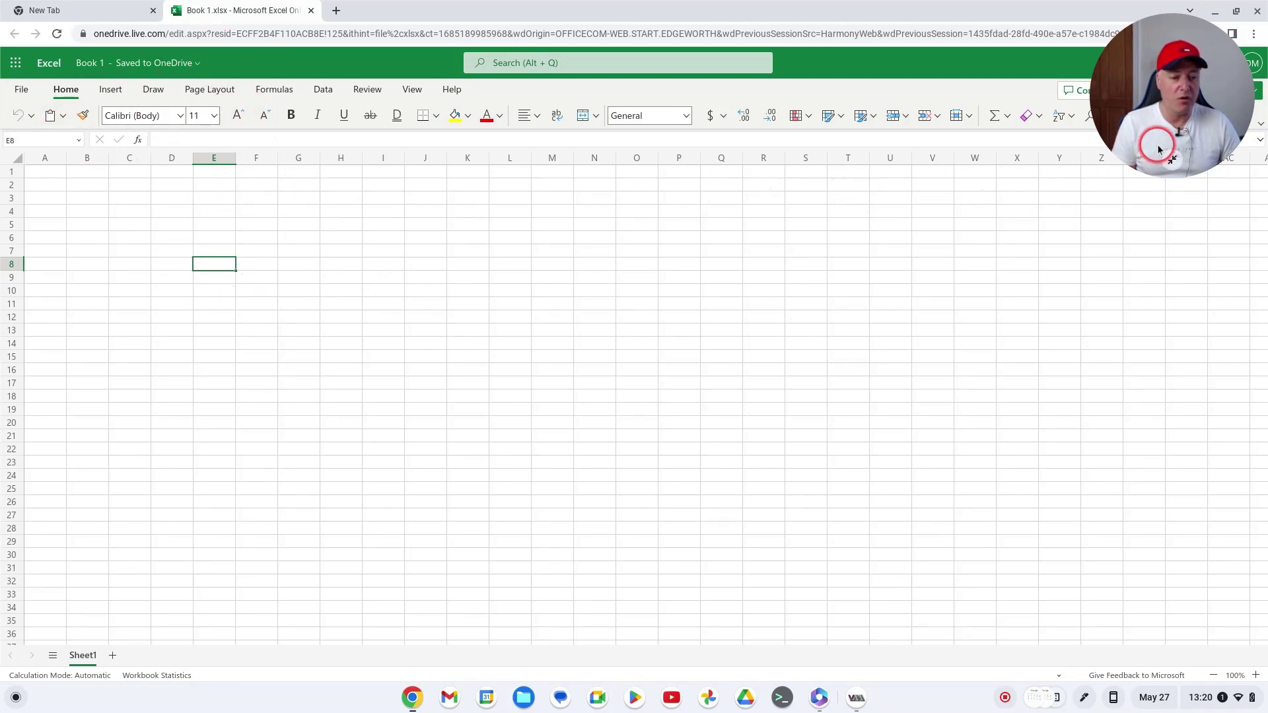
# Verify the read-only protection under File > Info, then close the Book 1 tab
pyautogui.moveTo(1155, 144); pyautogui.dragTo(1262, 705)
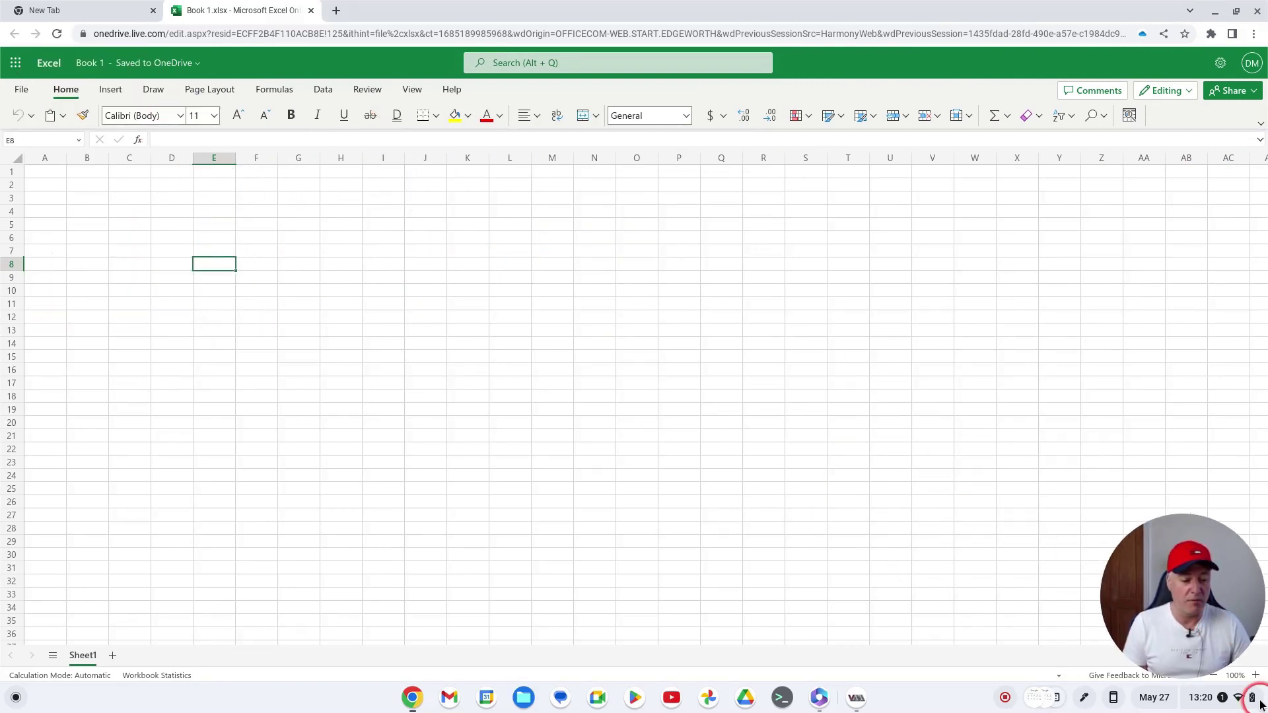
pyautogui.click(1259, 125)
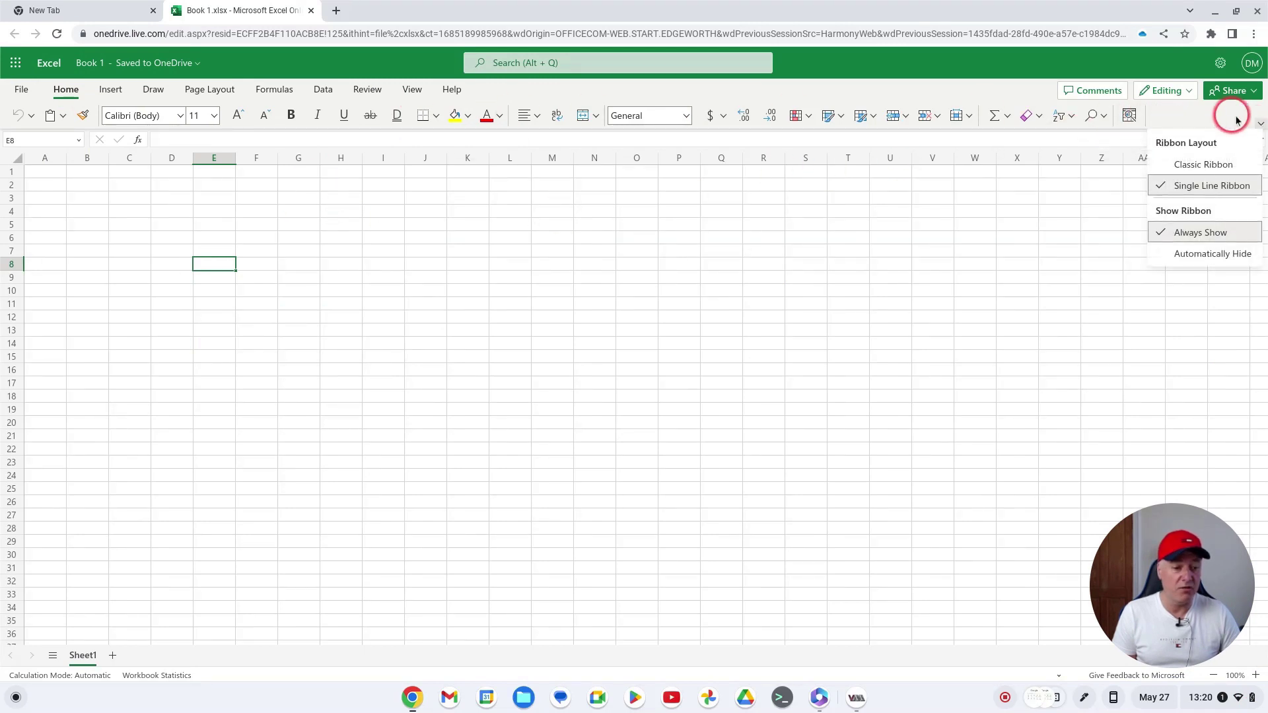
pyautogui.click(1258, 124)
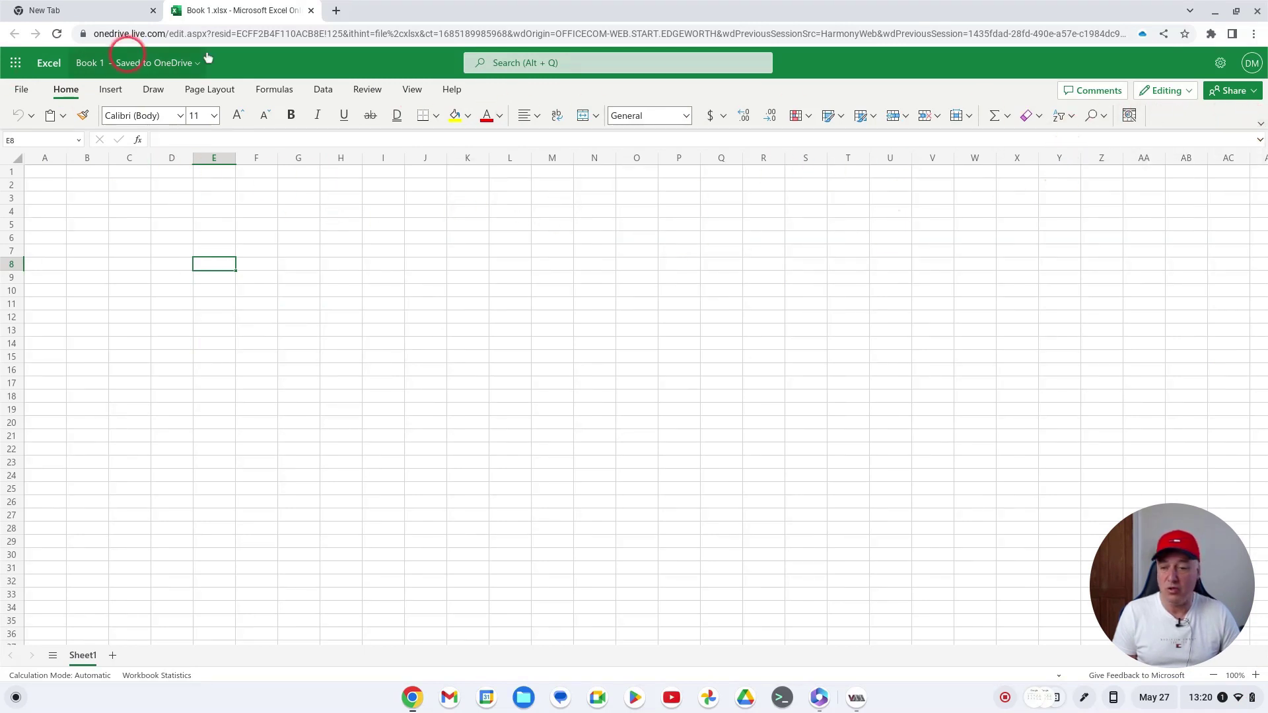
pyautogui.click(33, 90)
pyautogui.click(225, 170)
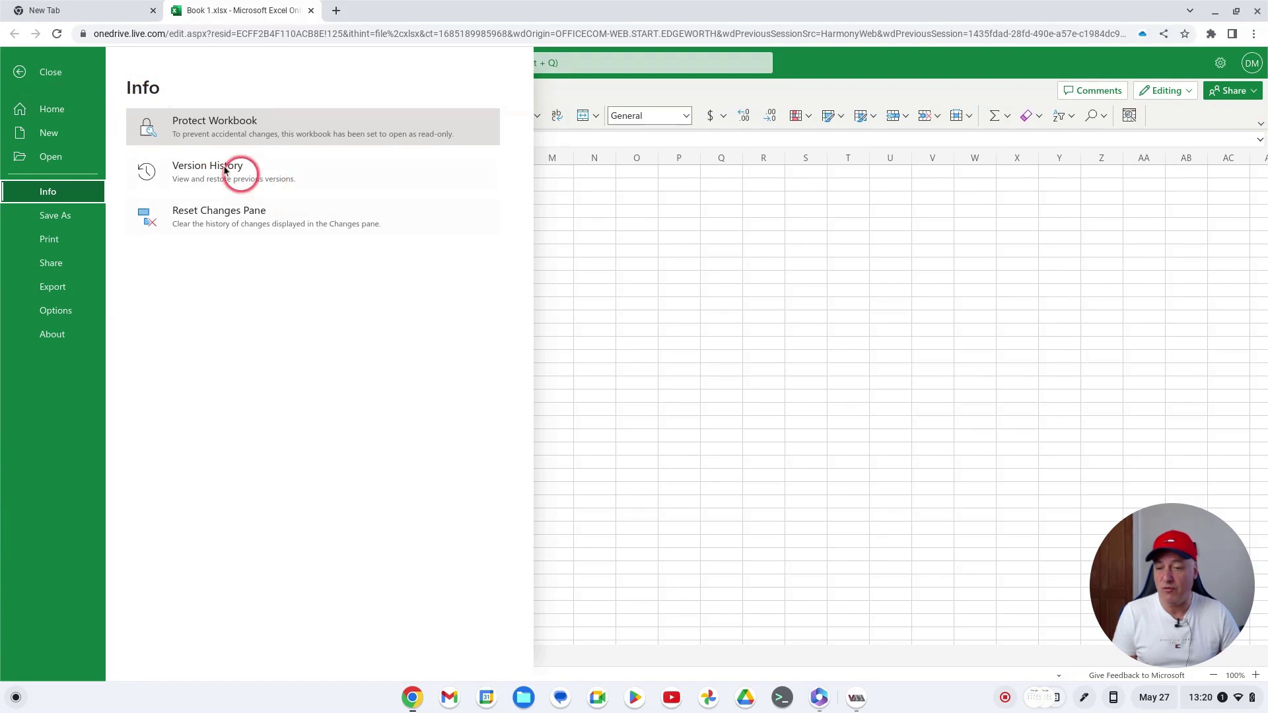
pyautogui.click(27, 78)
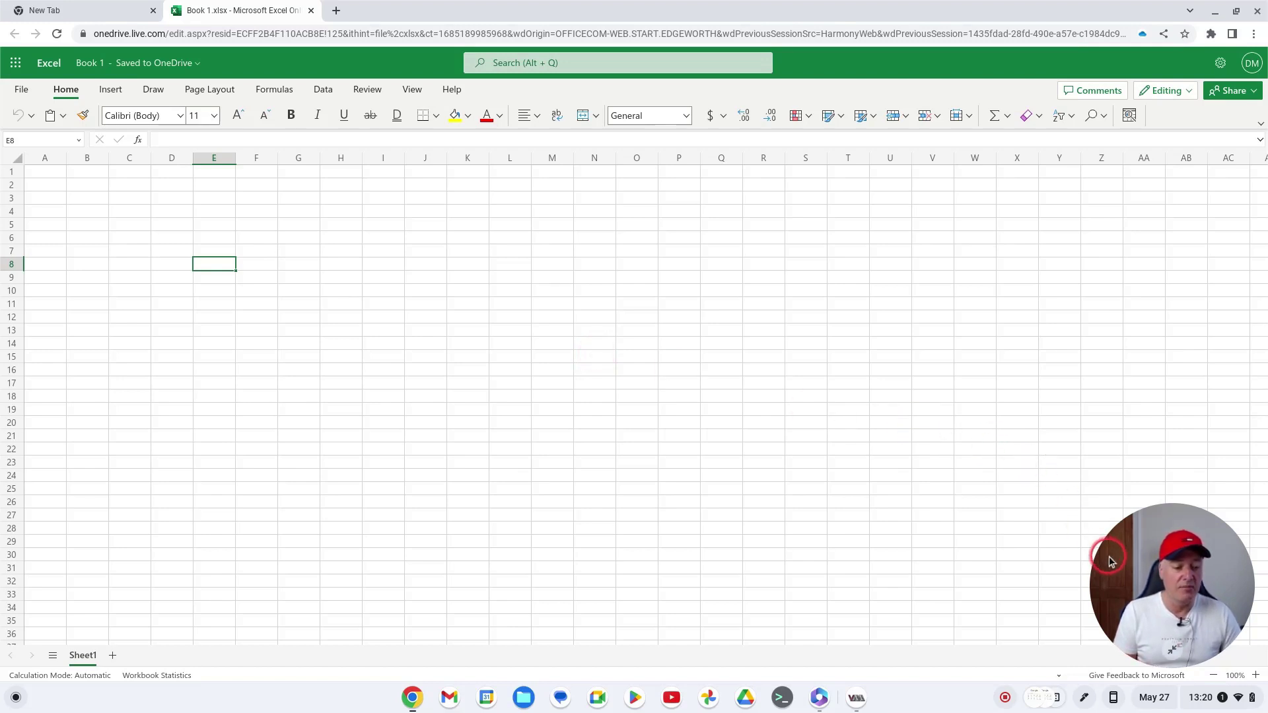
pyautogui.moveTo(1128, 568); pyautogui.dragTo(1118, 100)
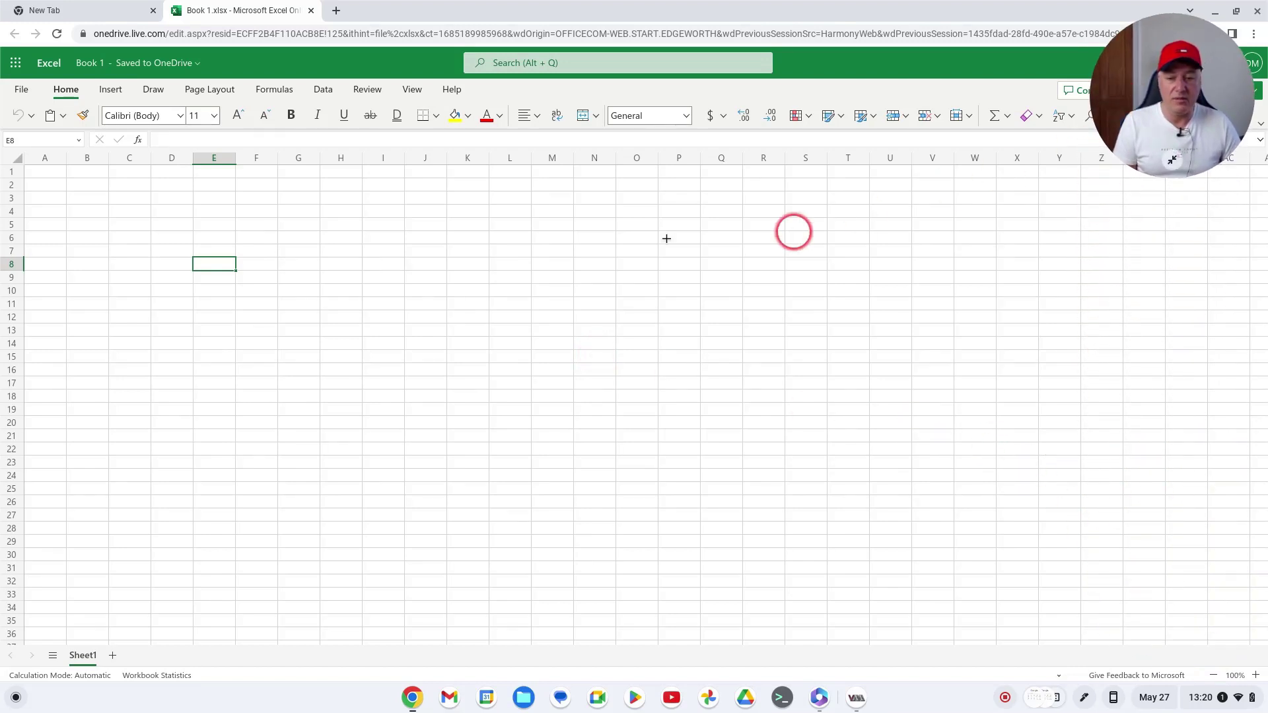
pyautogui.click(311, 11)
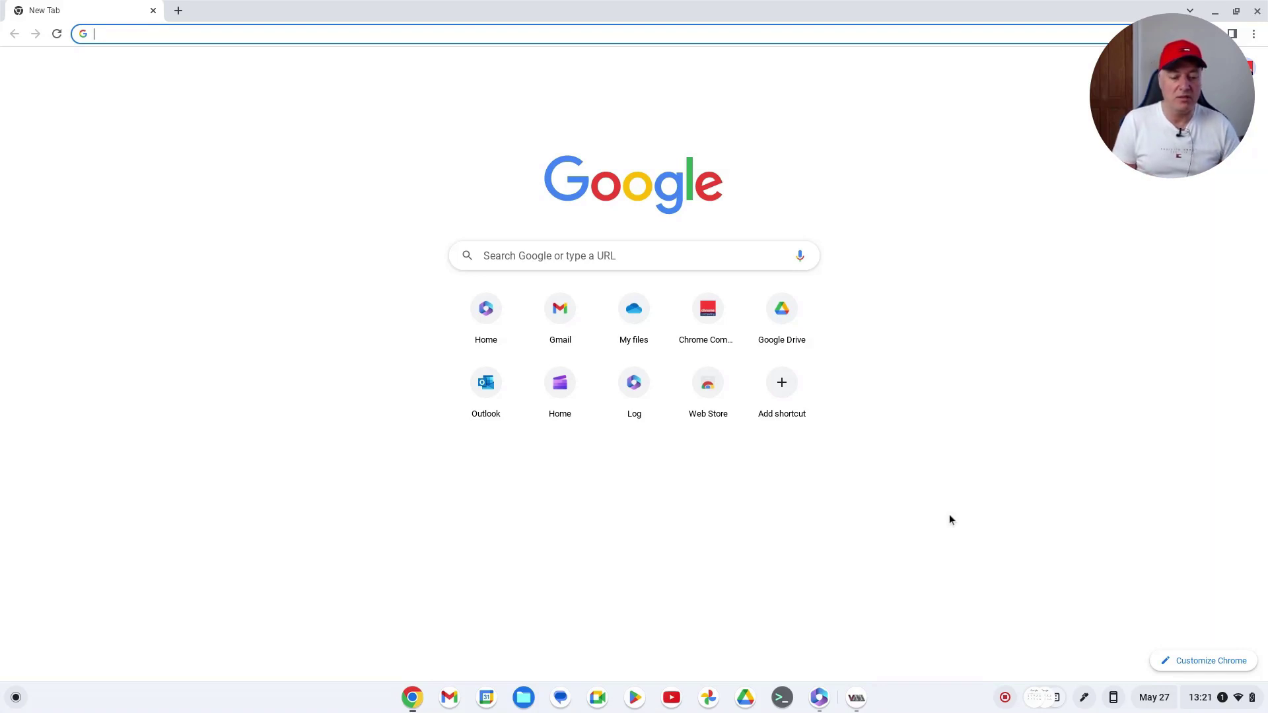
pyautogui.click(956, 565)
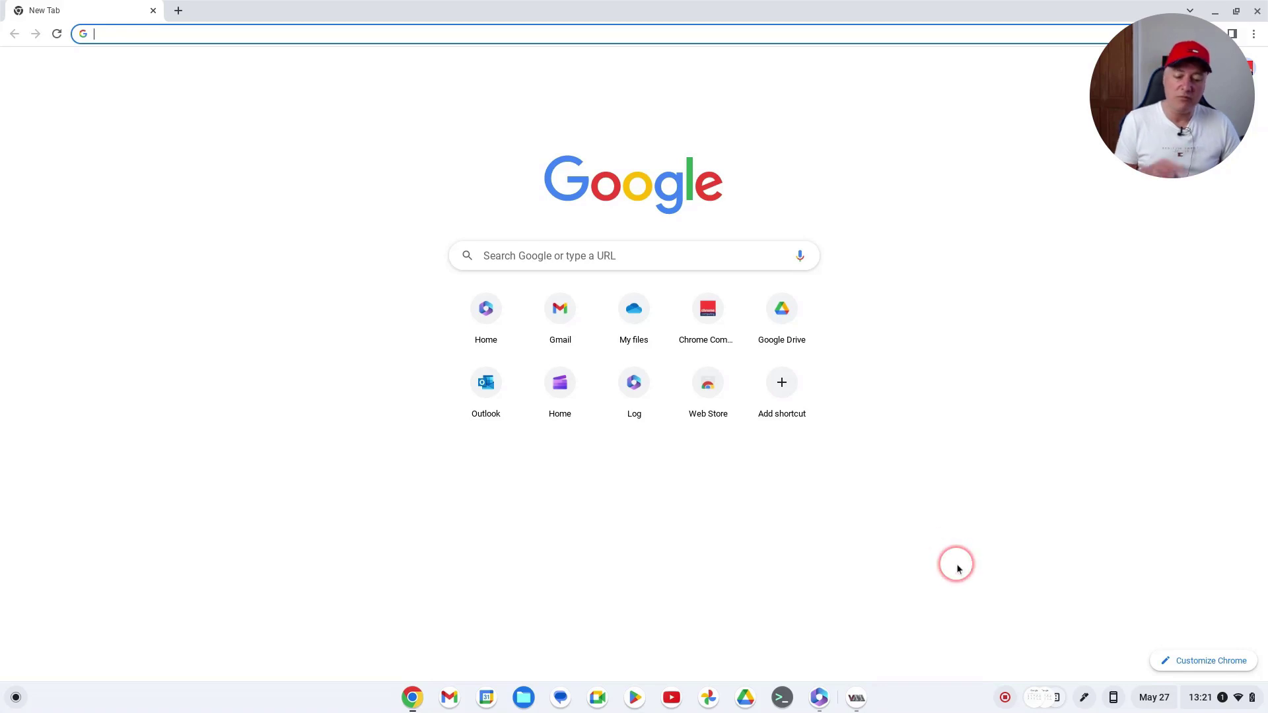
pyautogui.click(941, 569)
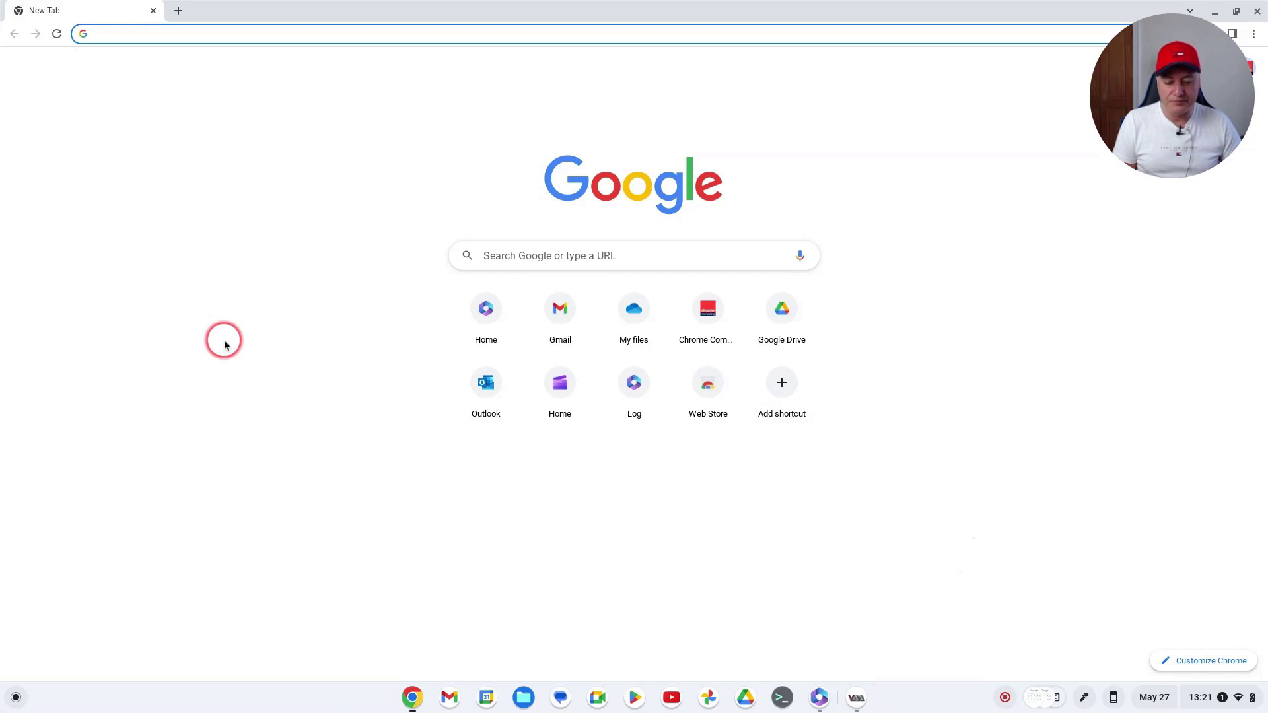
# Switch from the Microsoft 365 Excel page to the win10 QEMU/KVM virtual machine window
pyautogui.click(819, 695)
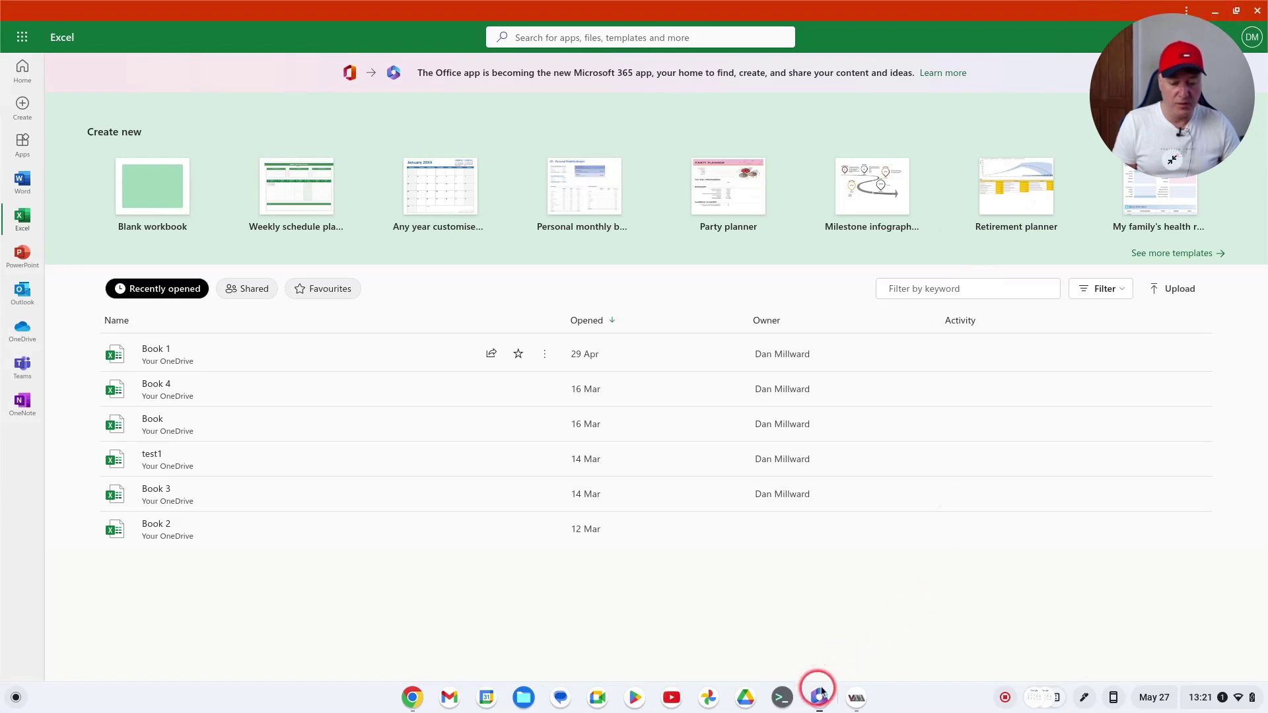
pyautogui.click(857, 699)
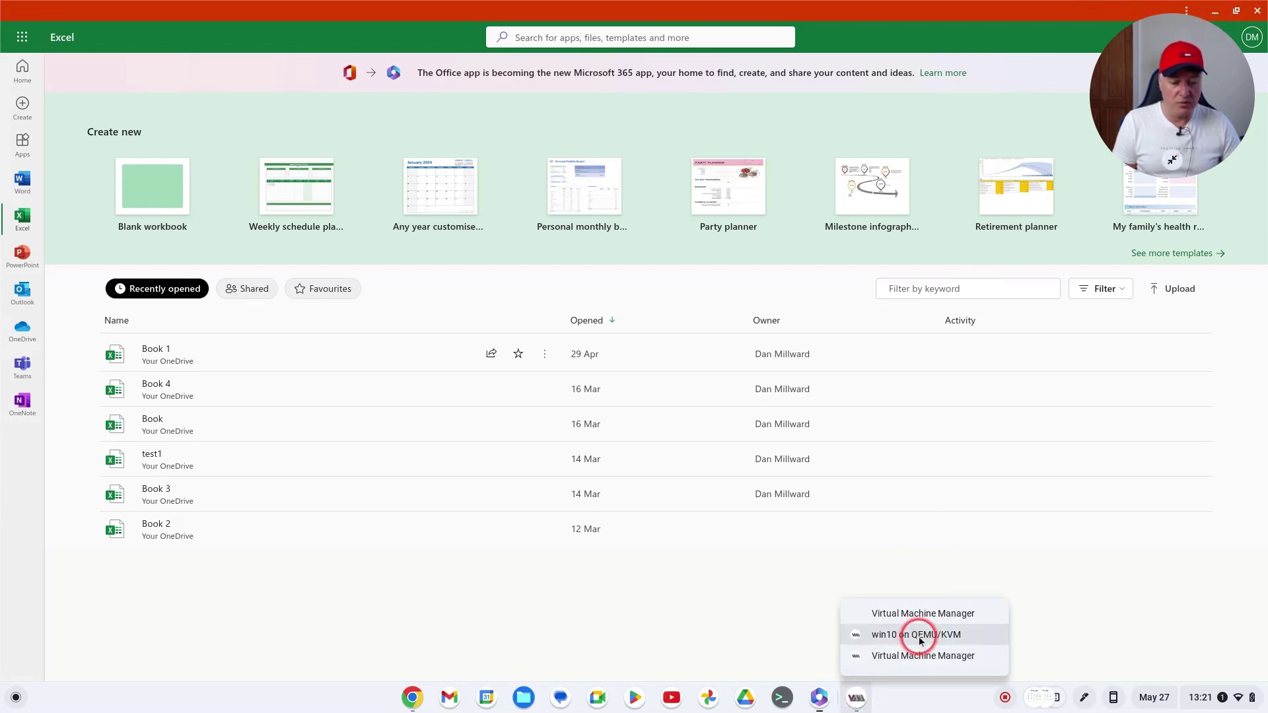
pyautogui.click(900, 637)
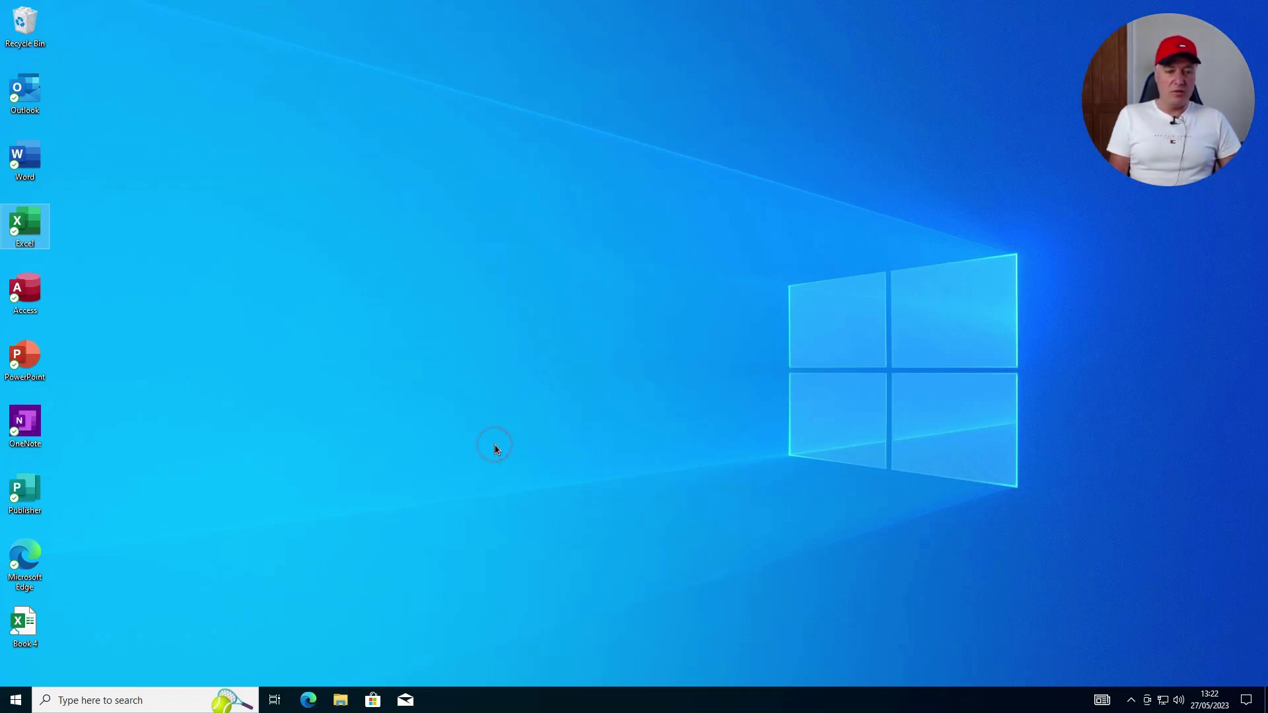
# Start desktop Excel with blank Book1 and enter 'Password Protect an excel file' in E4
pyautogui.press('Return')
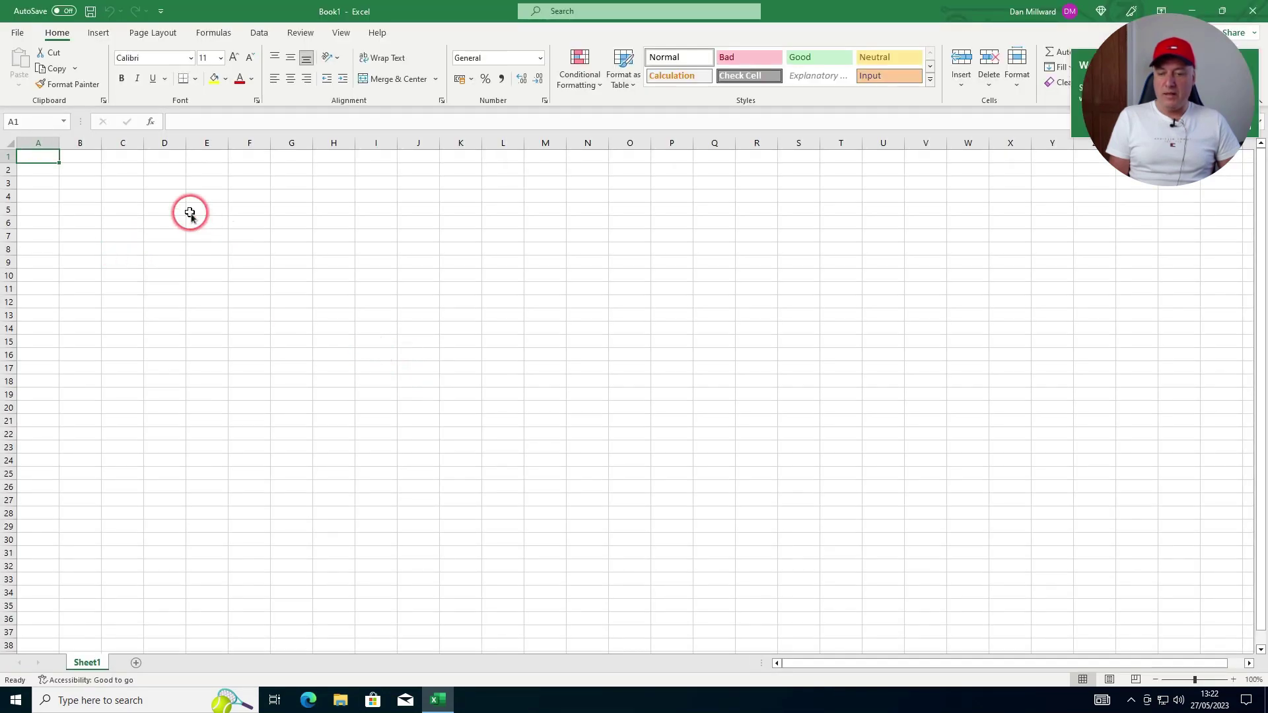
pyautogui.click(210, 213)
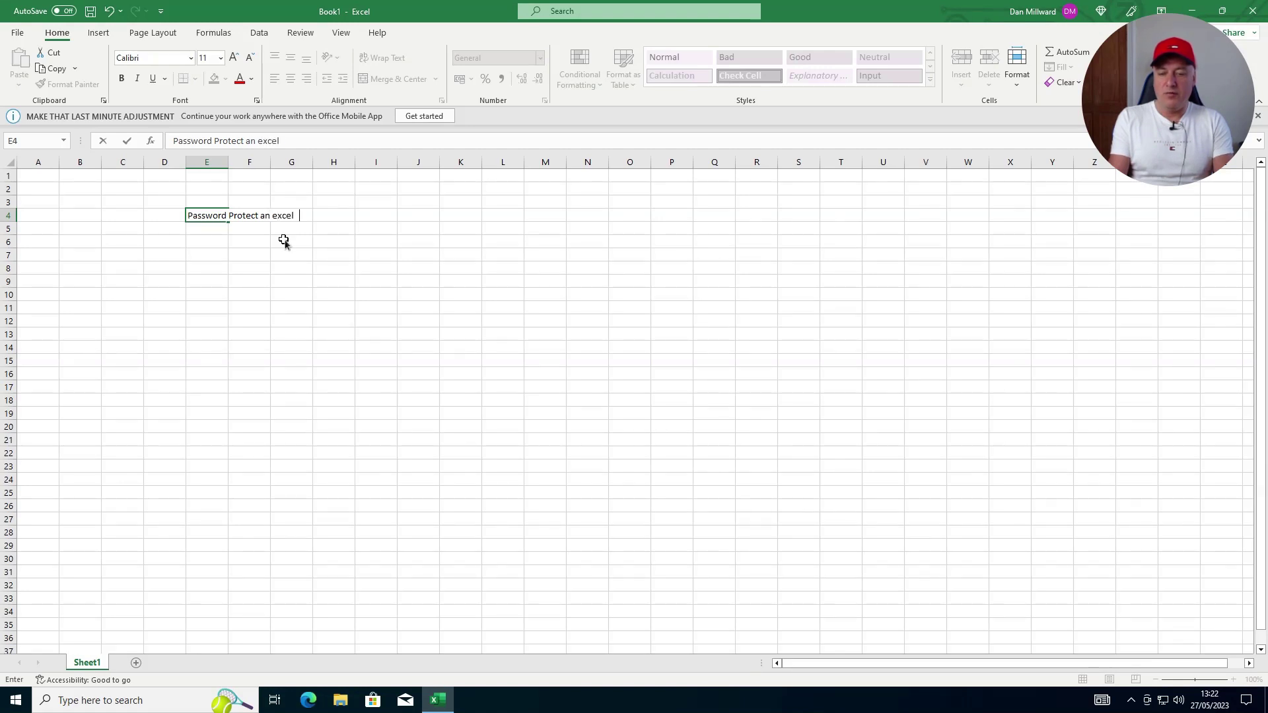
pyautogui.write('le')
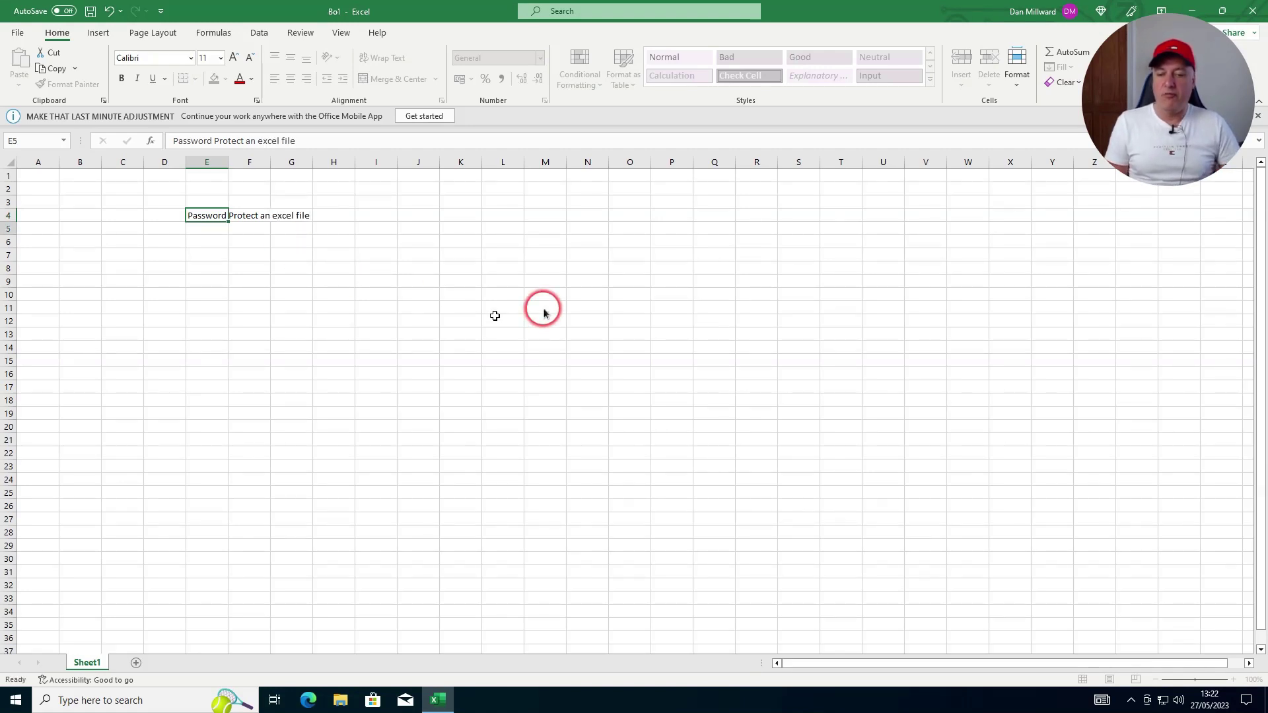
pyautogui.press('Return')
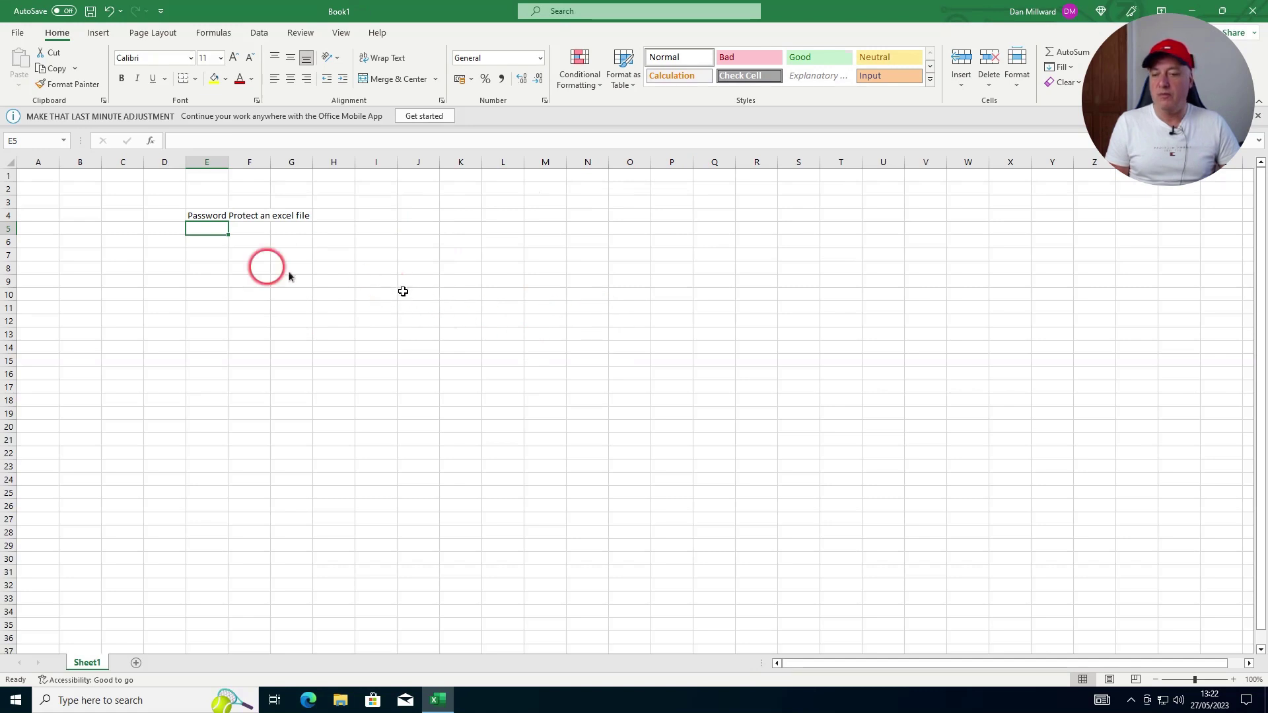
# Save as PasswordProtectedExcelDoc in OneDrive > Windows10 (Asus CX5) > MS Office > Excel
pyautogui.click(18, 35)
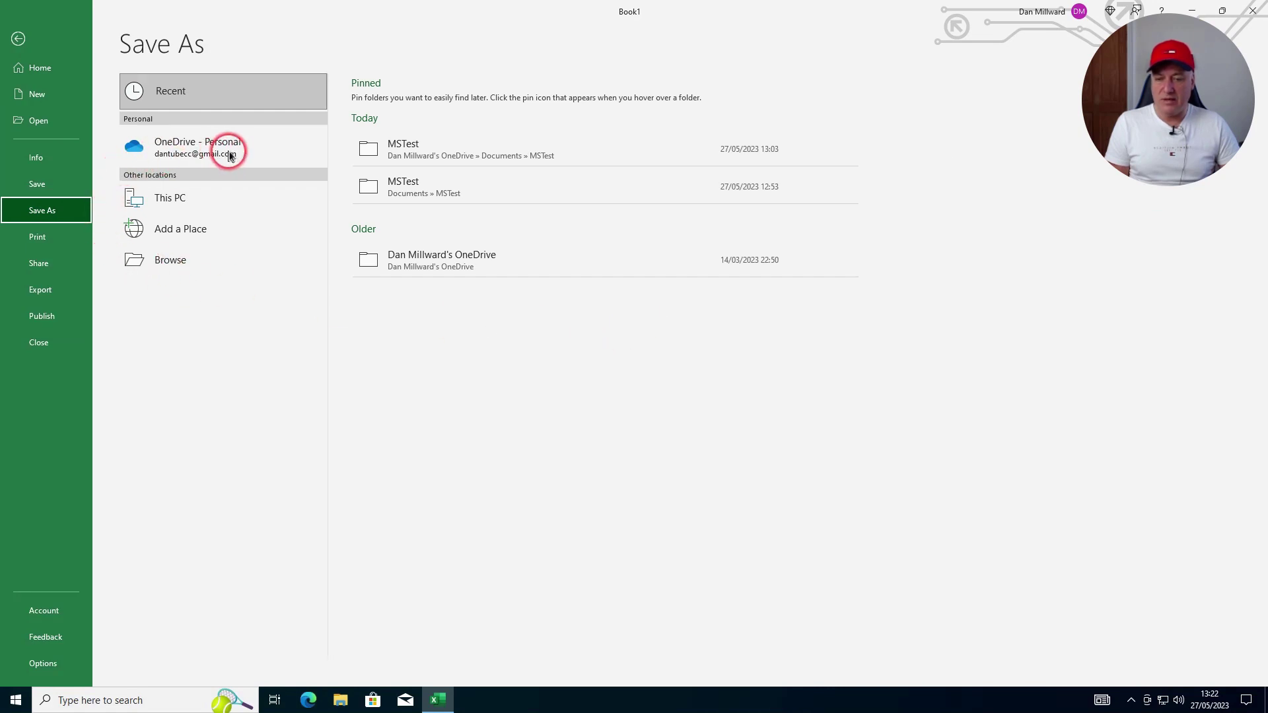
pyautogui.click(182, 152)
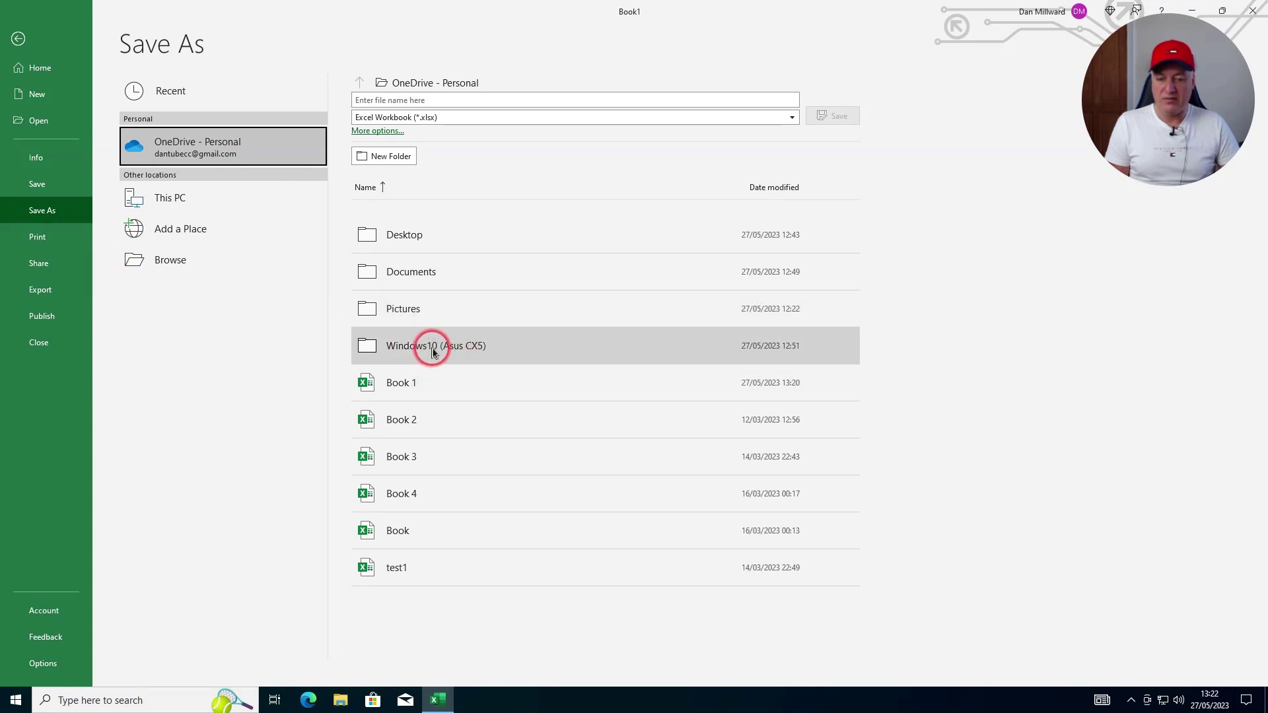
pyautogui.click(433, 350)
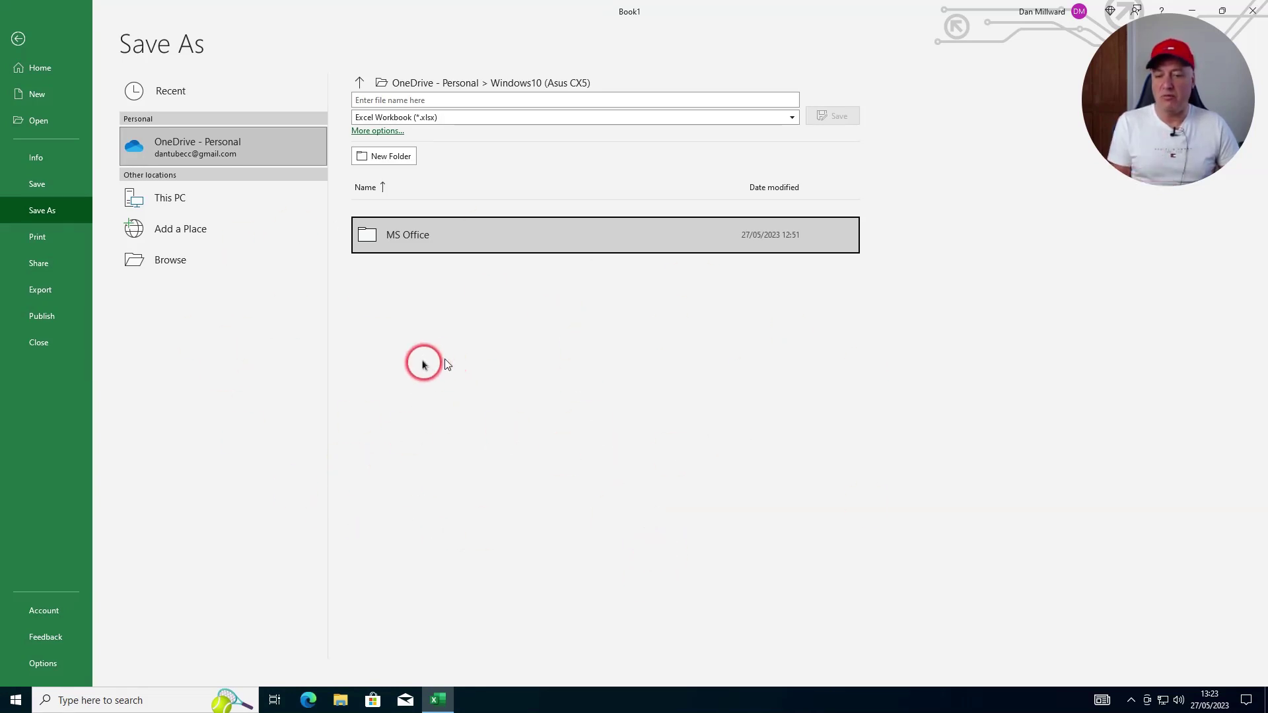
pyautogui.click(401, 237)
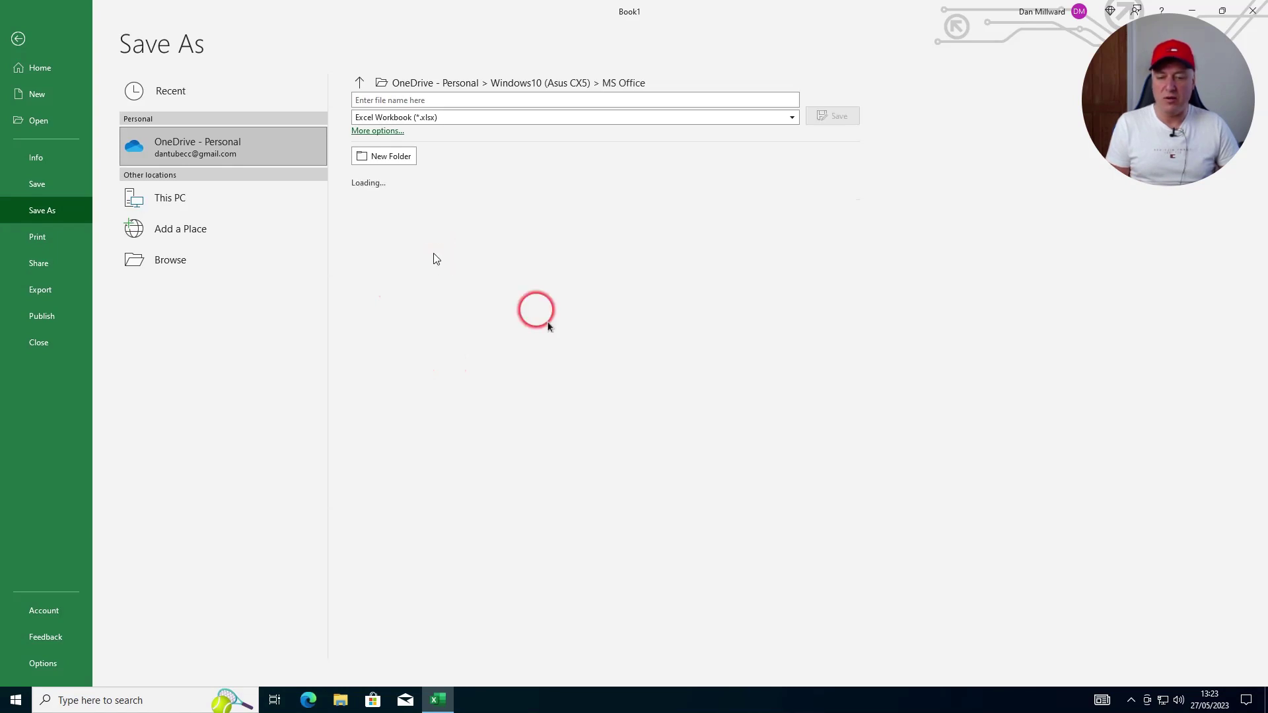
pyautogui.click(416, 239)
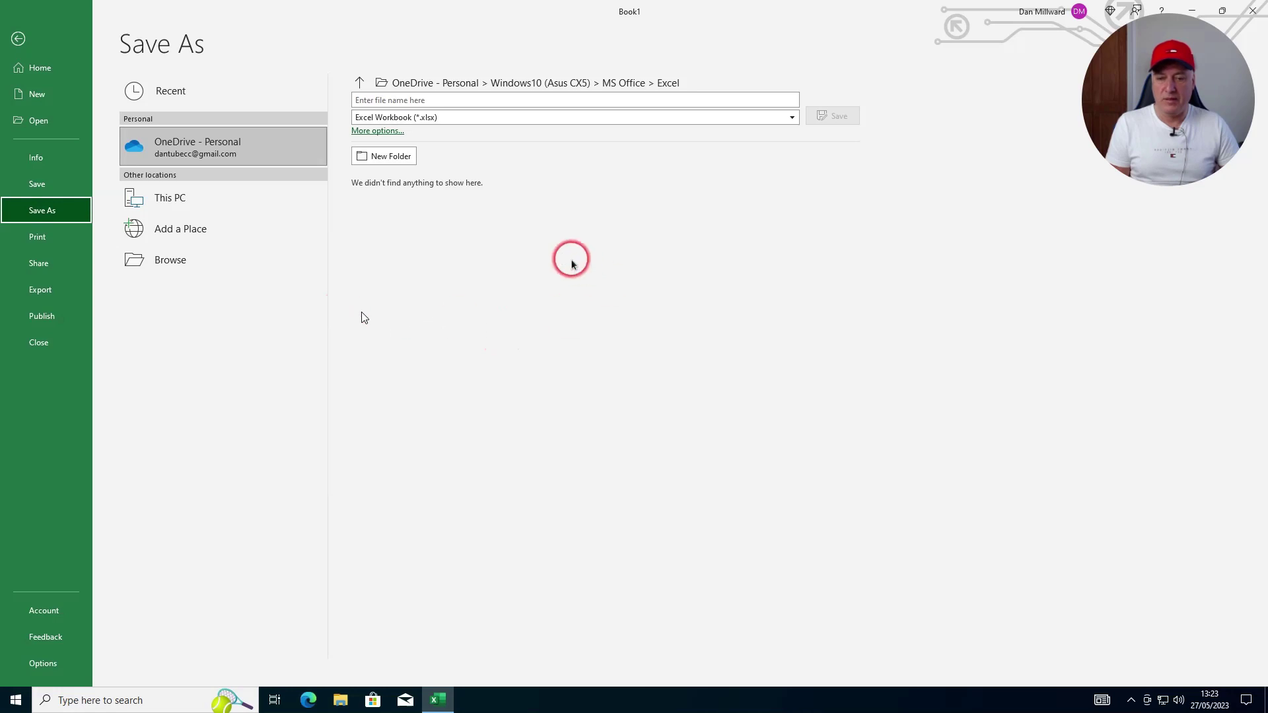
pyautogui.click(434, 100)
pyautogui.write('PasswordProtectedExce')
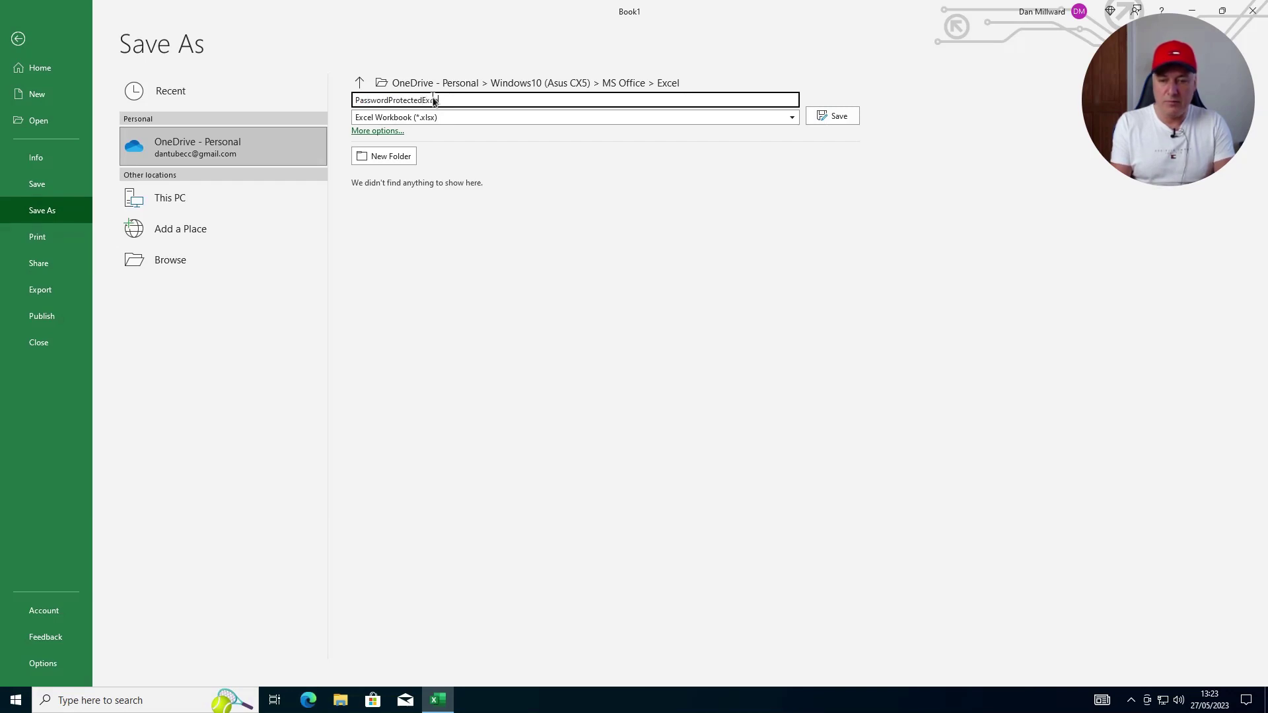
pyautogui.write('lDoc')
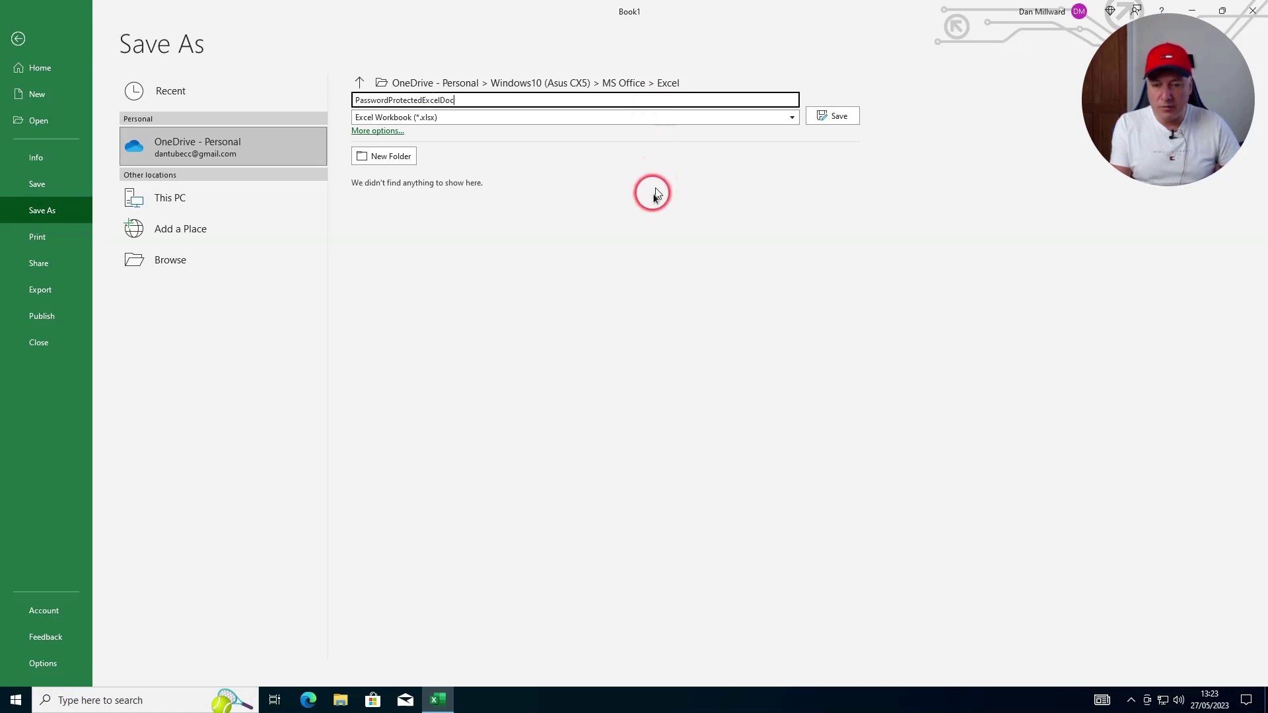
pyautogui.click(838, 116)
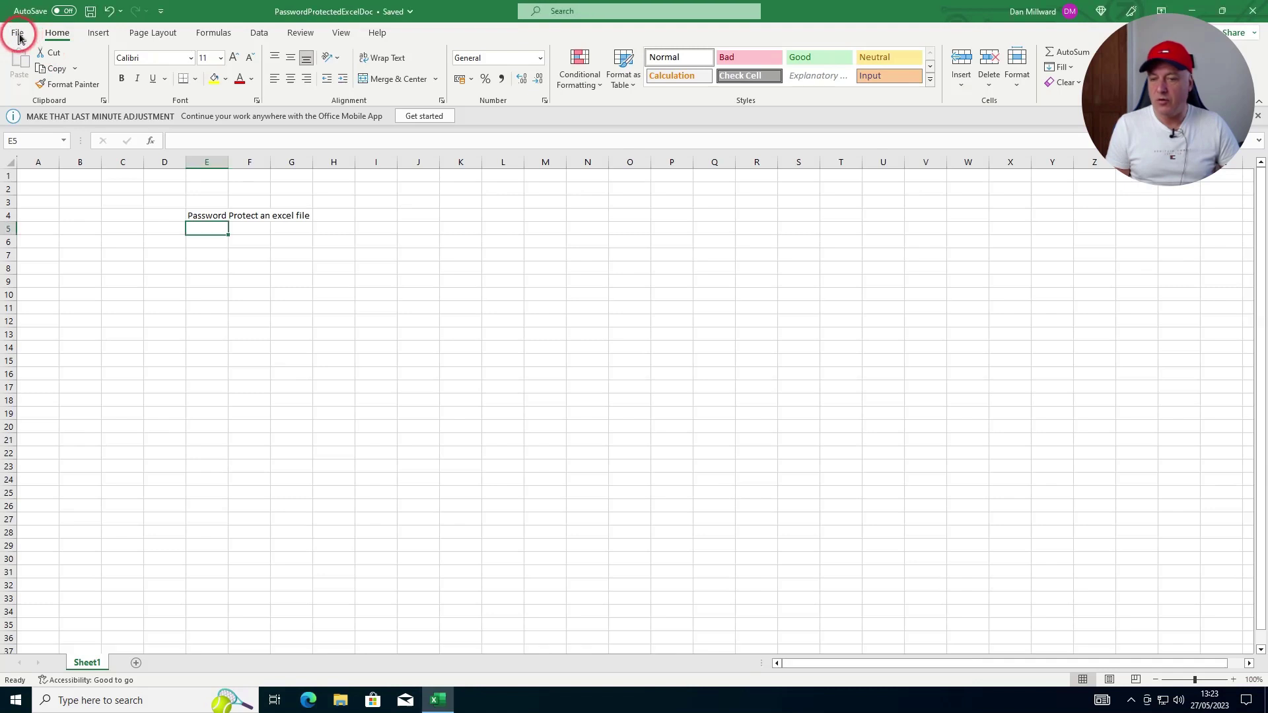
# Encrypt PasswordProtectedExcelDoc with a password via Protect Workbook, entering it twice
pyautogui.click(19, 37)
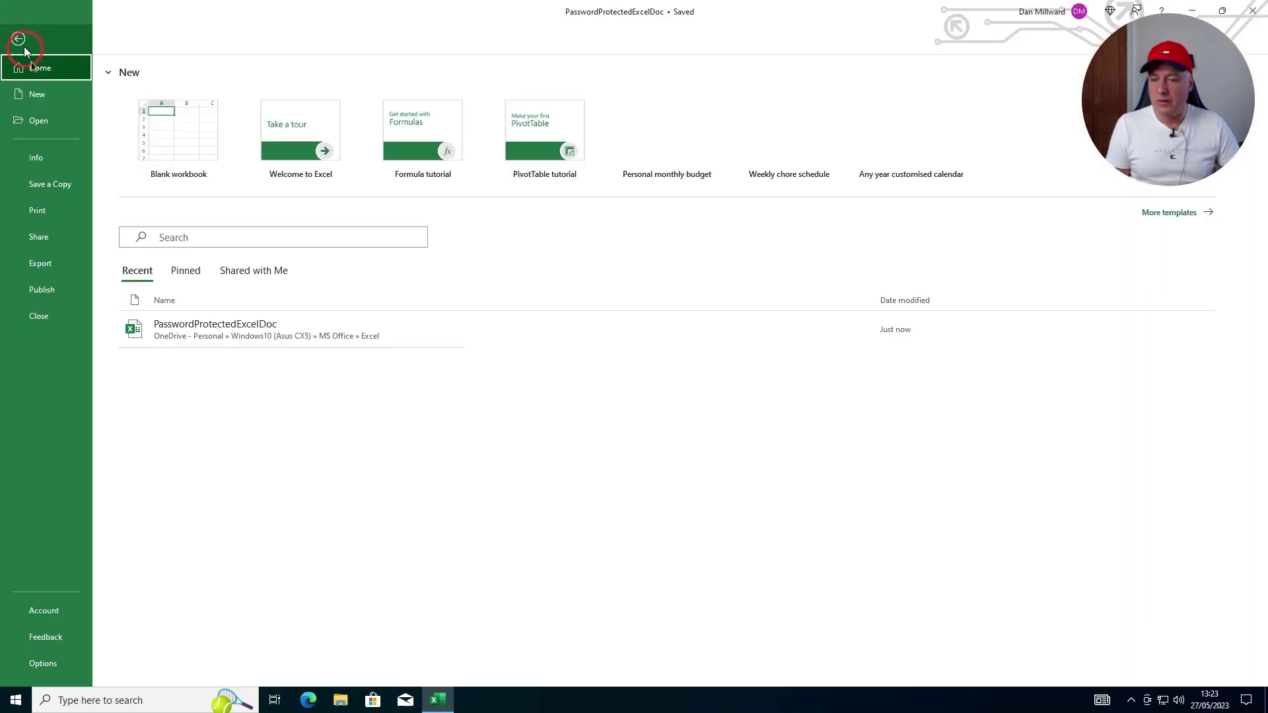
pyautogui.click(39, 153)
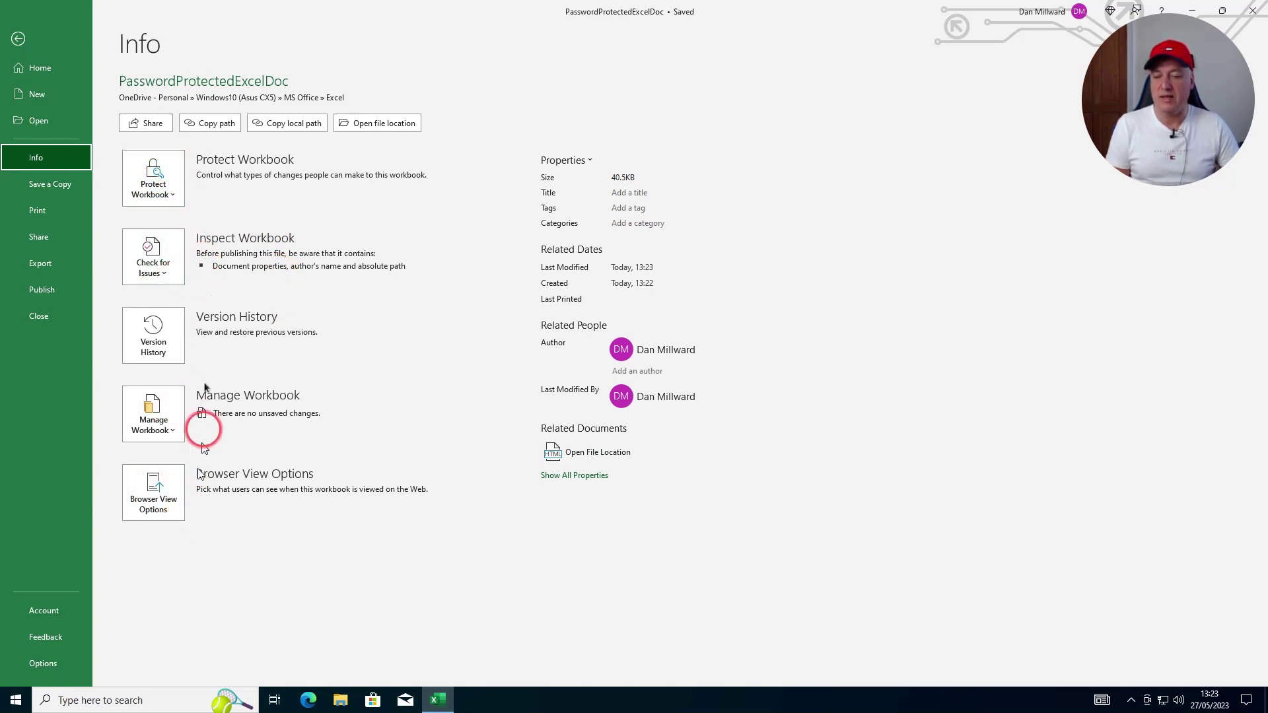
pyautogui.click(165, 182)
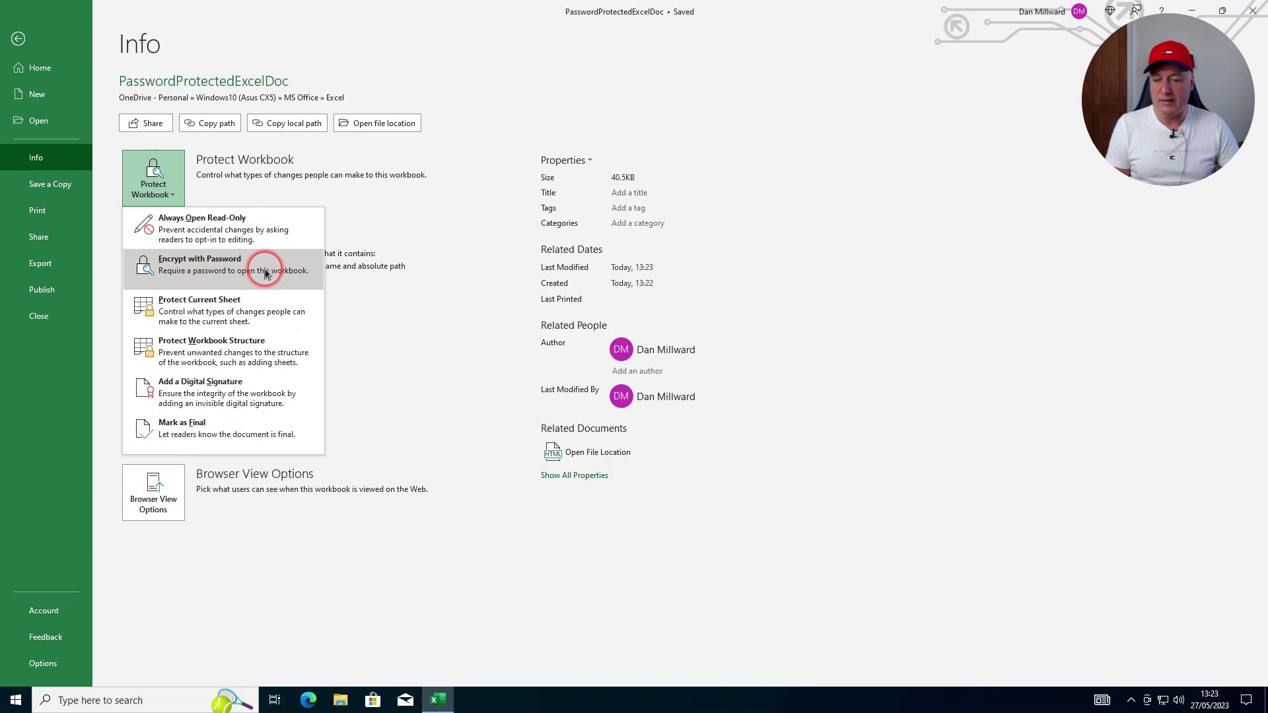
pyautogui.click(264, 272)
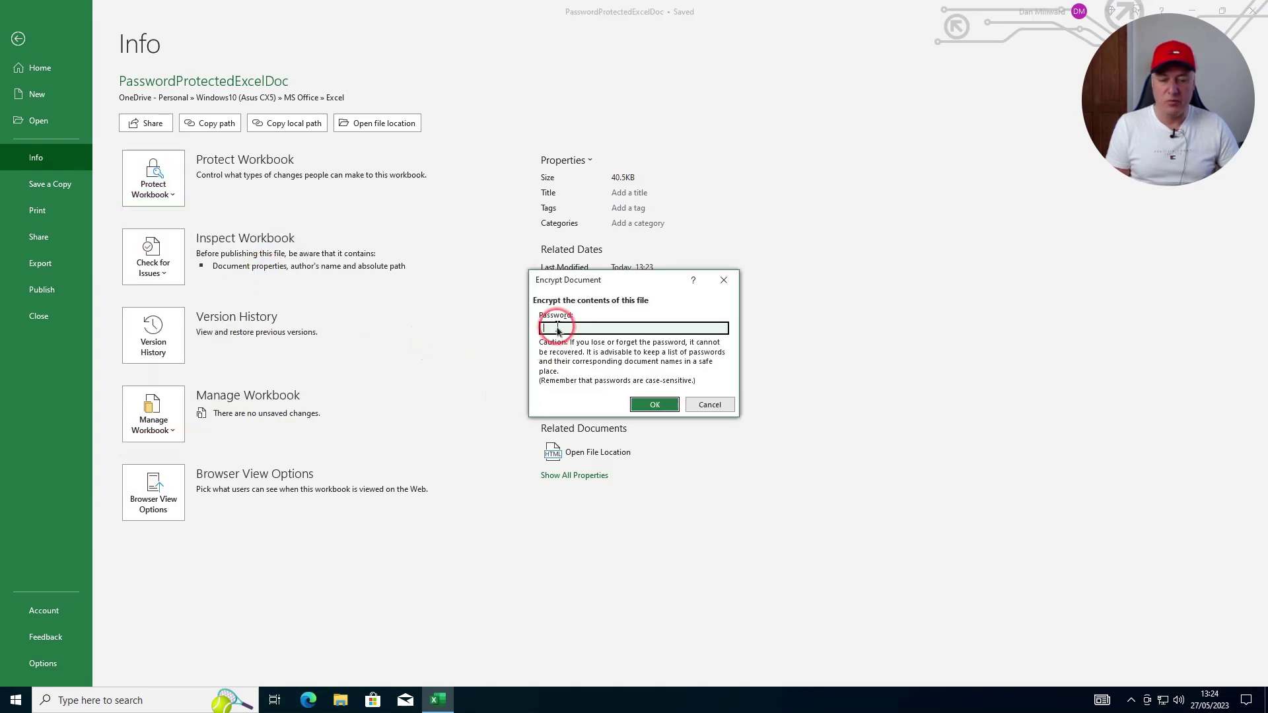
pyautogui.write('12')
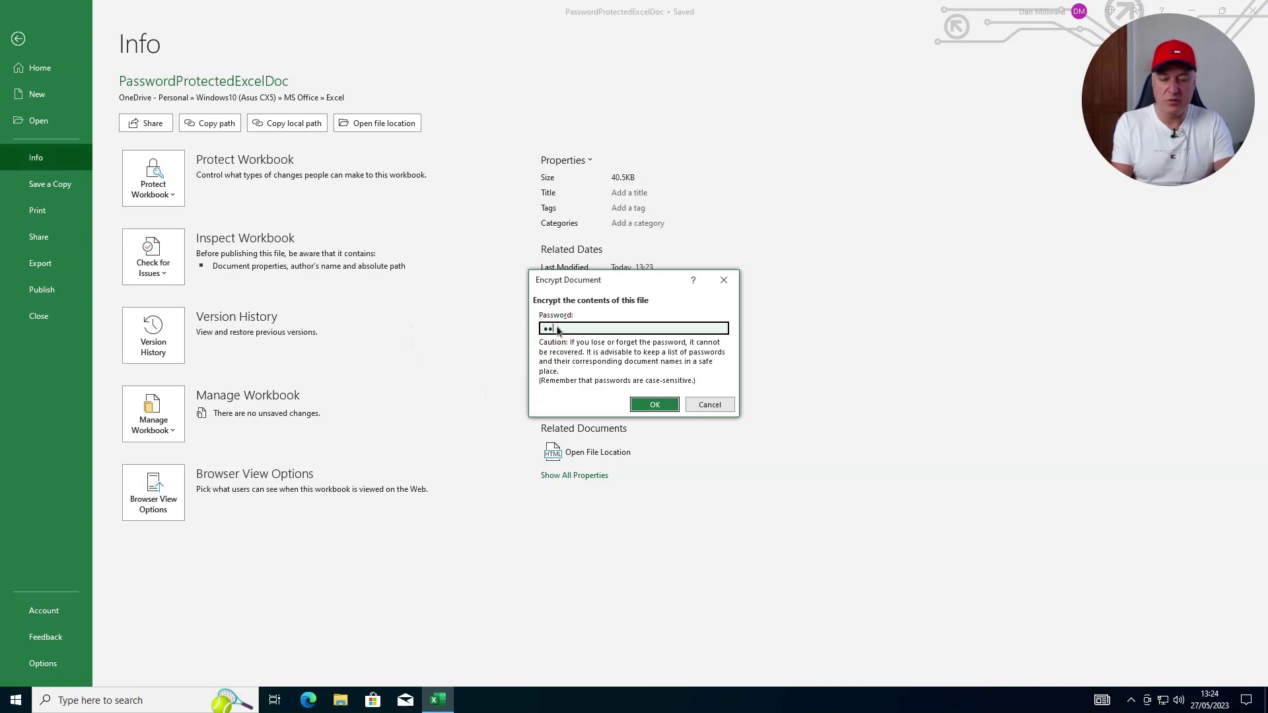
pyautogui.write('34')
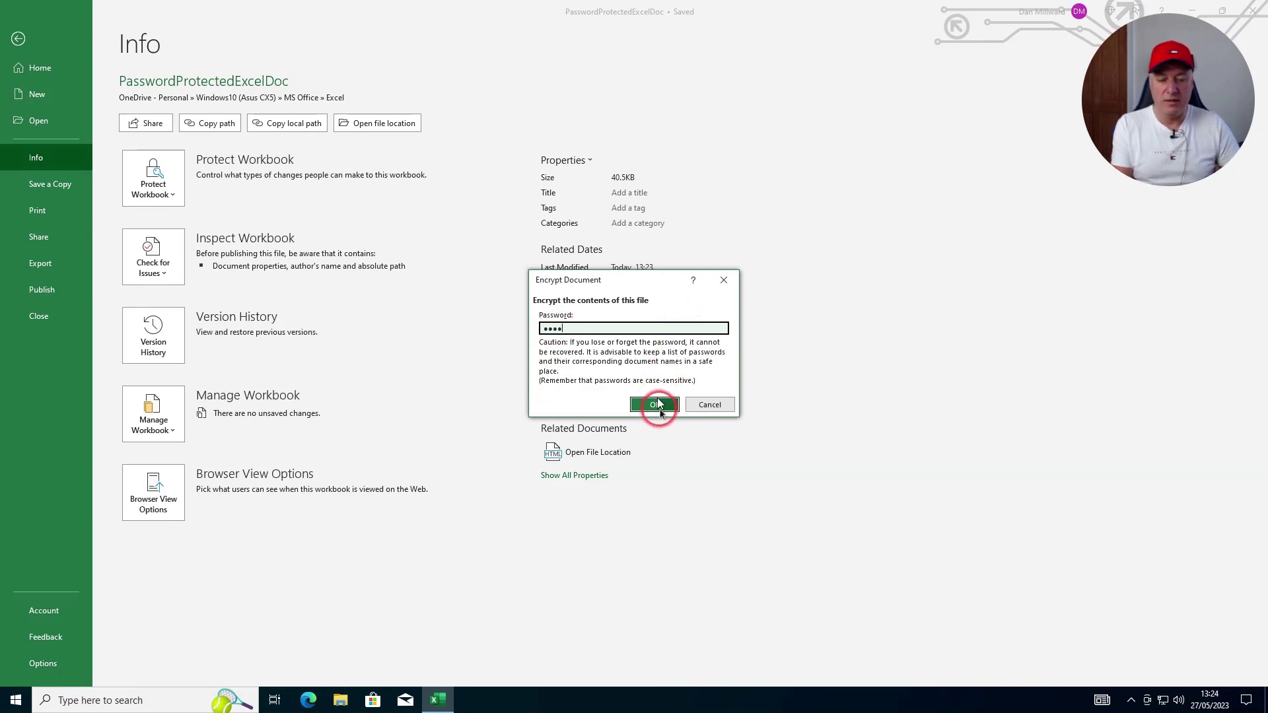
pyautogui.click(666, 410)
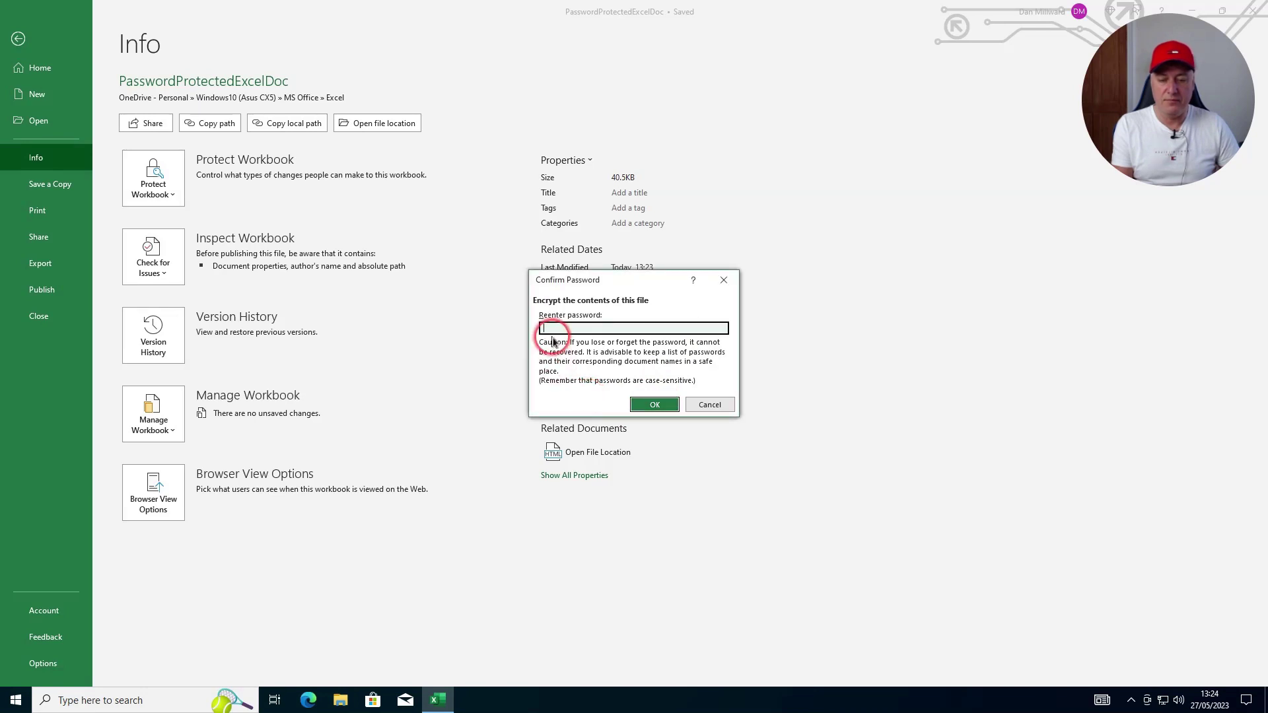
pyautogui.click(560, 329)
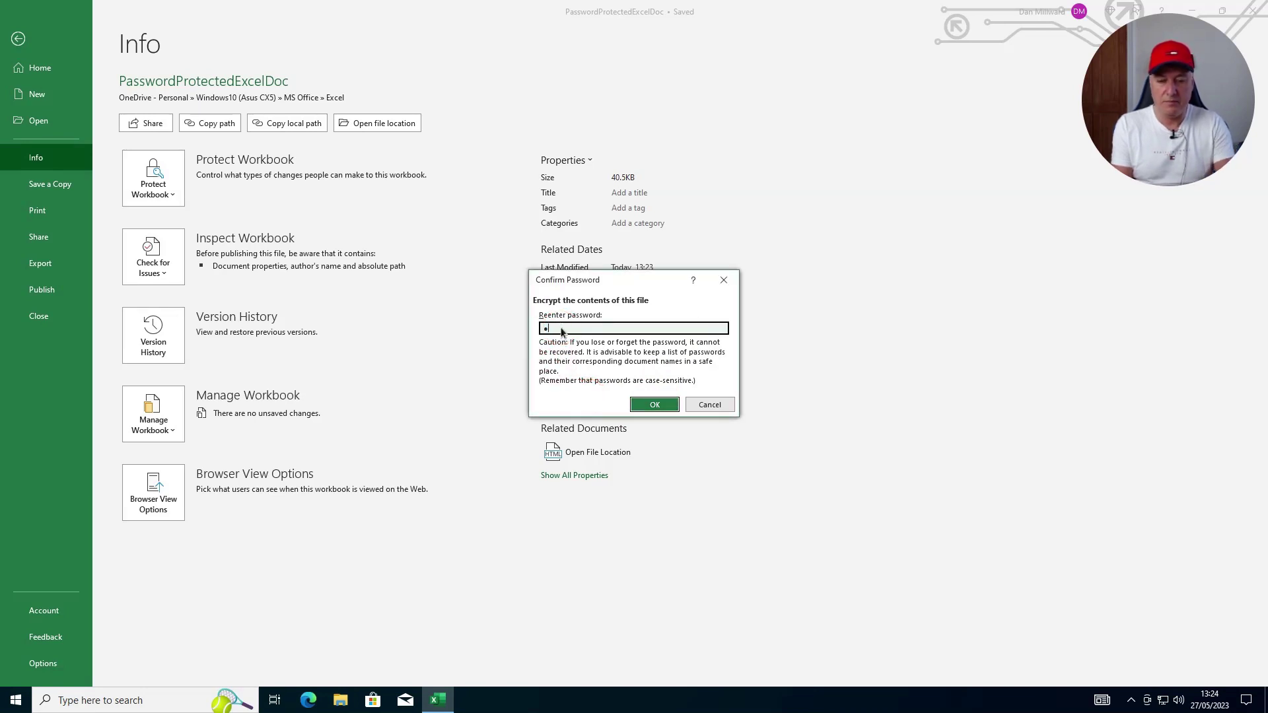
pyautogui.click(656, 406)
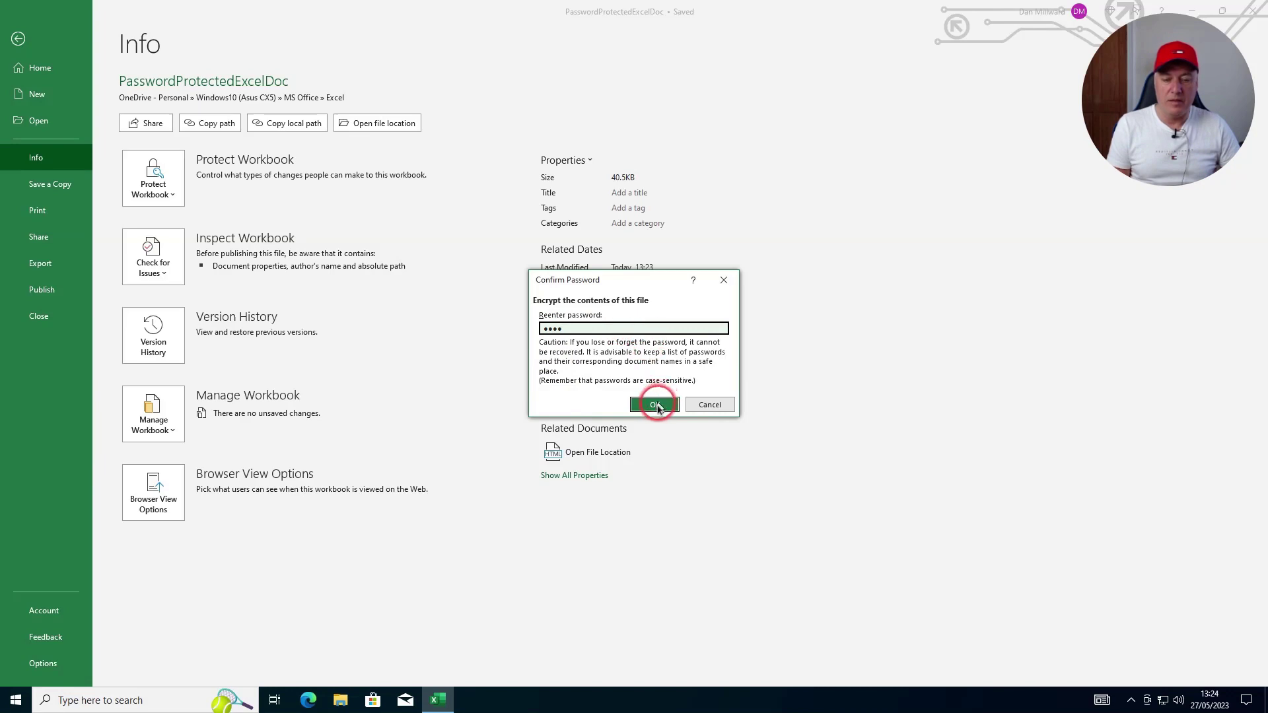
pyautogui.click(950, 528)
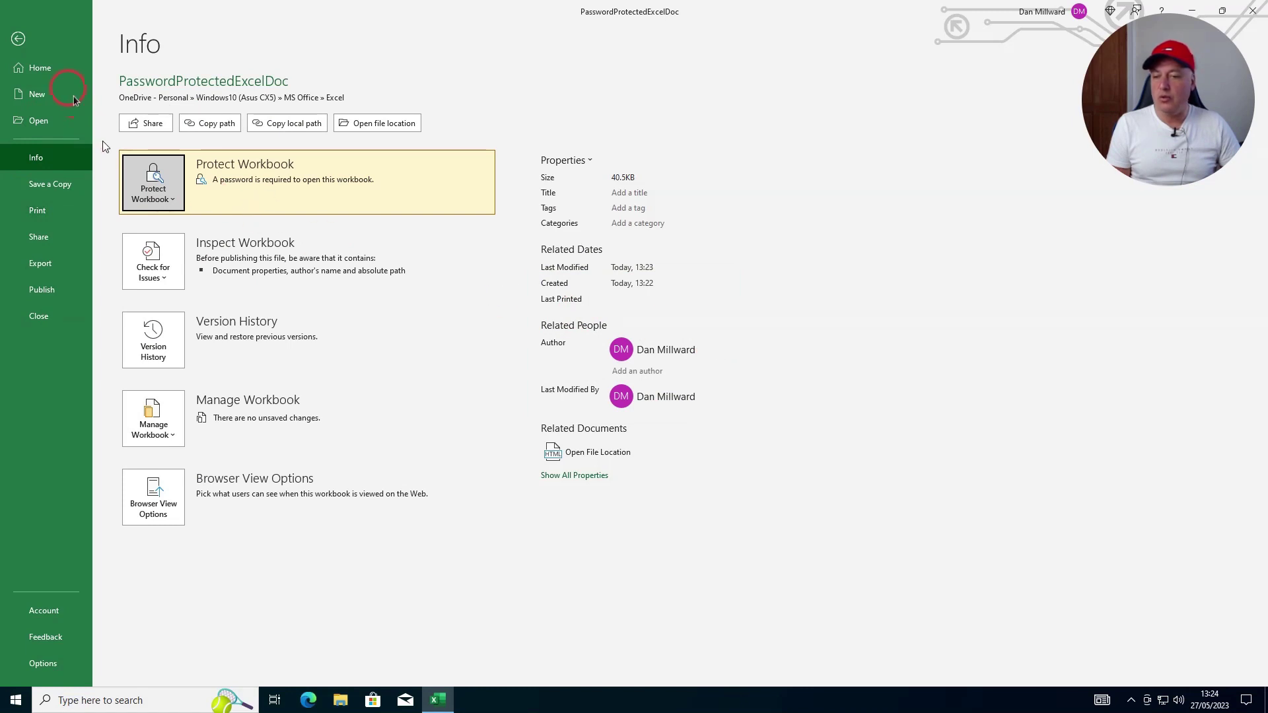
# Close Excel, saving the encryption change
pyautogui.click(1252, 14)
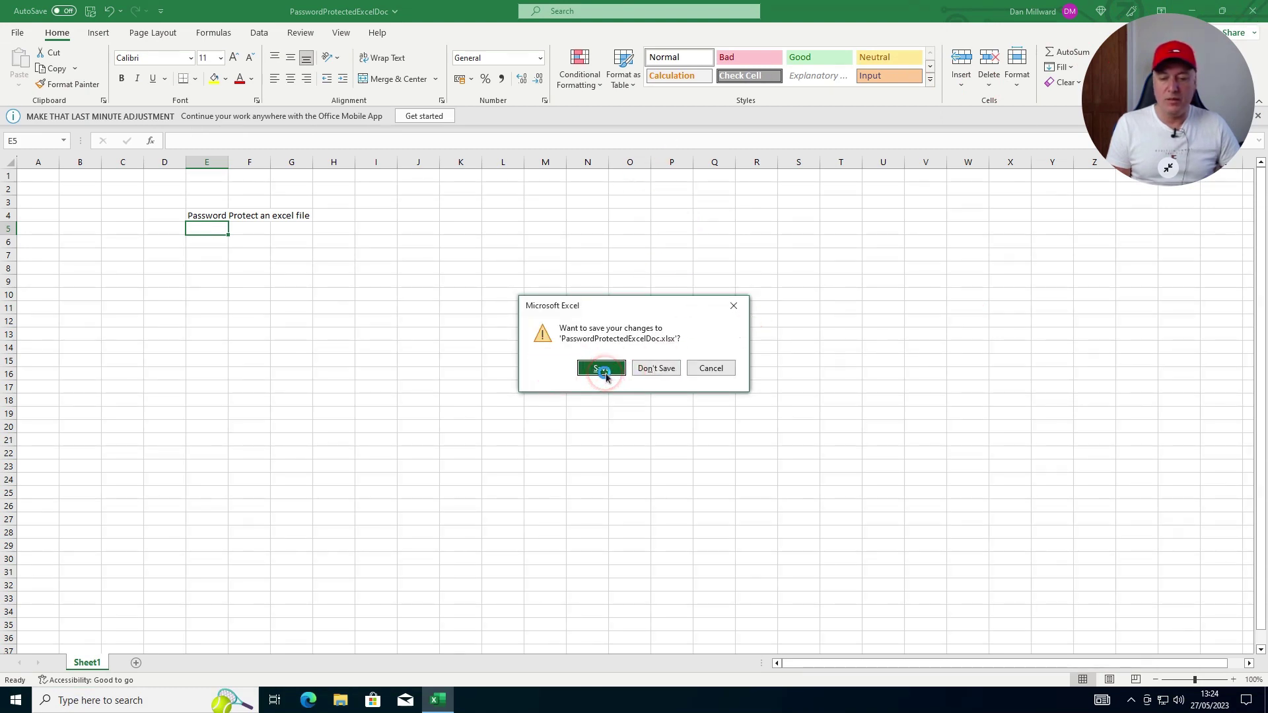
pyautogui.click(602, 368)
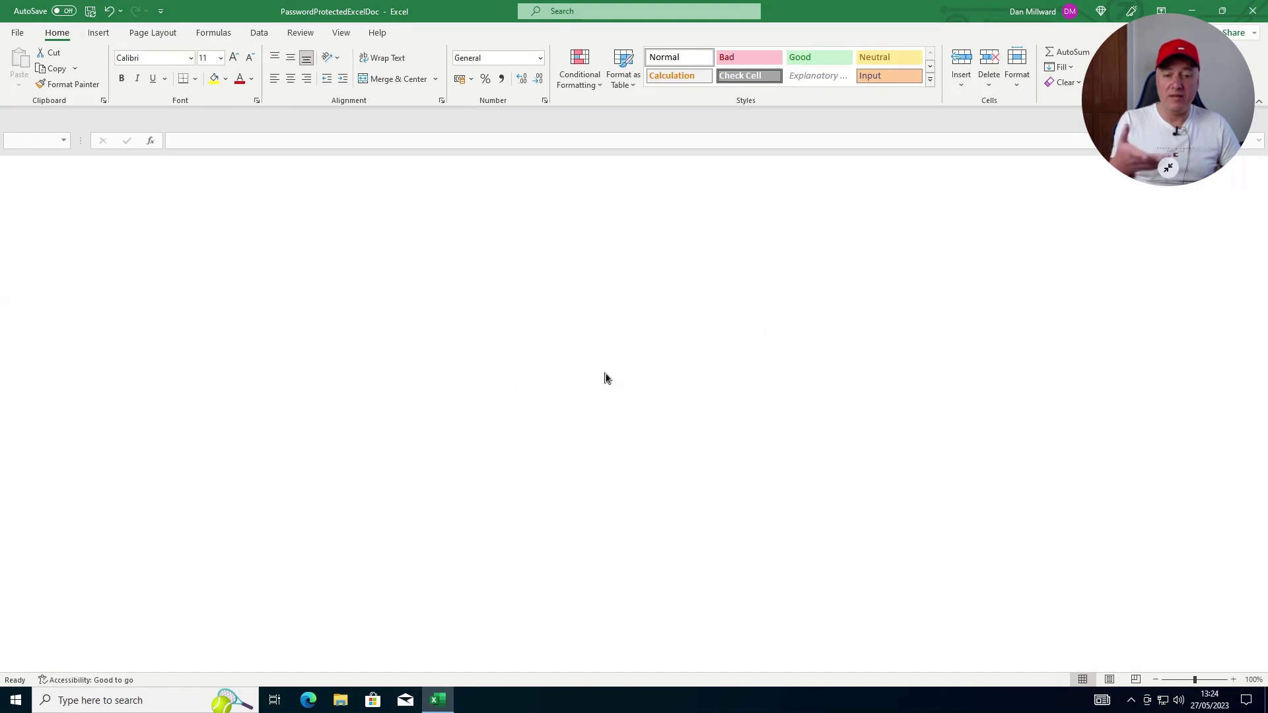
pyautogui.click(753, 229)
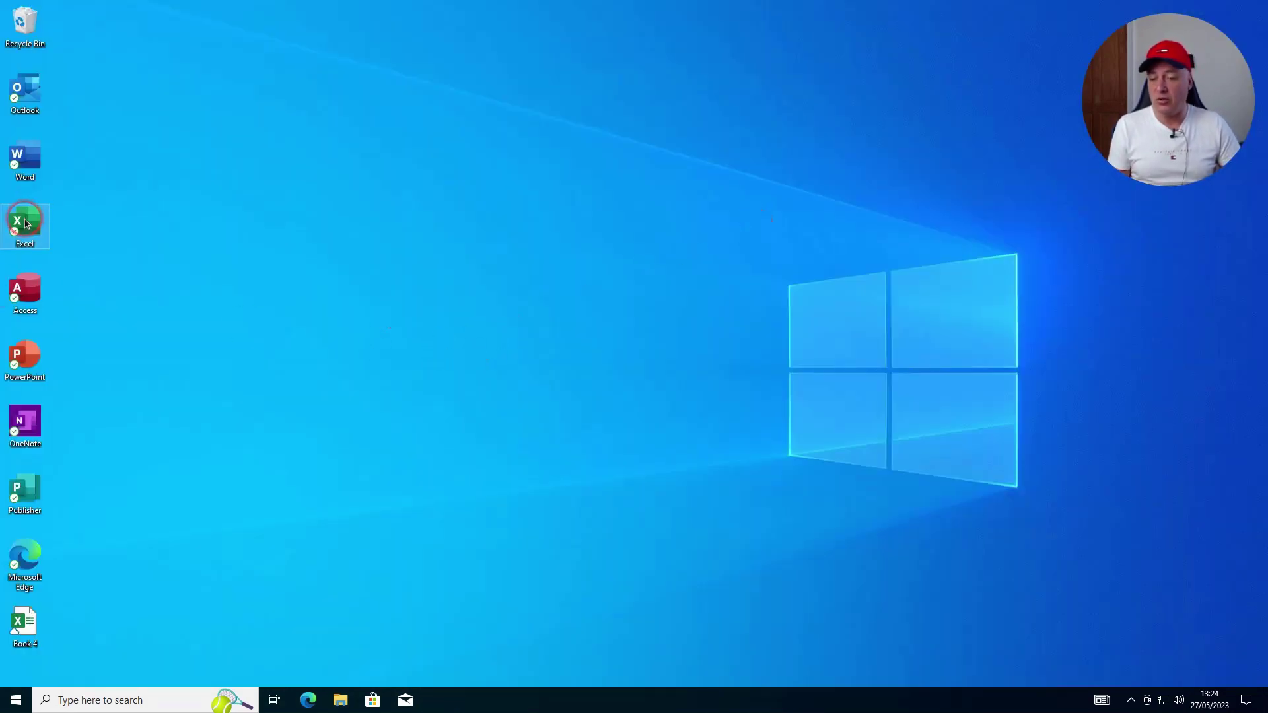
pyautogui.doubleClick(25, 223)
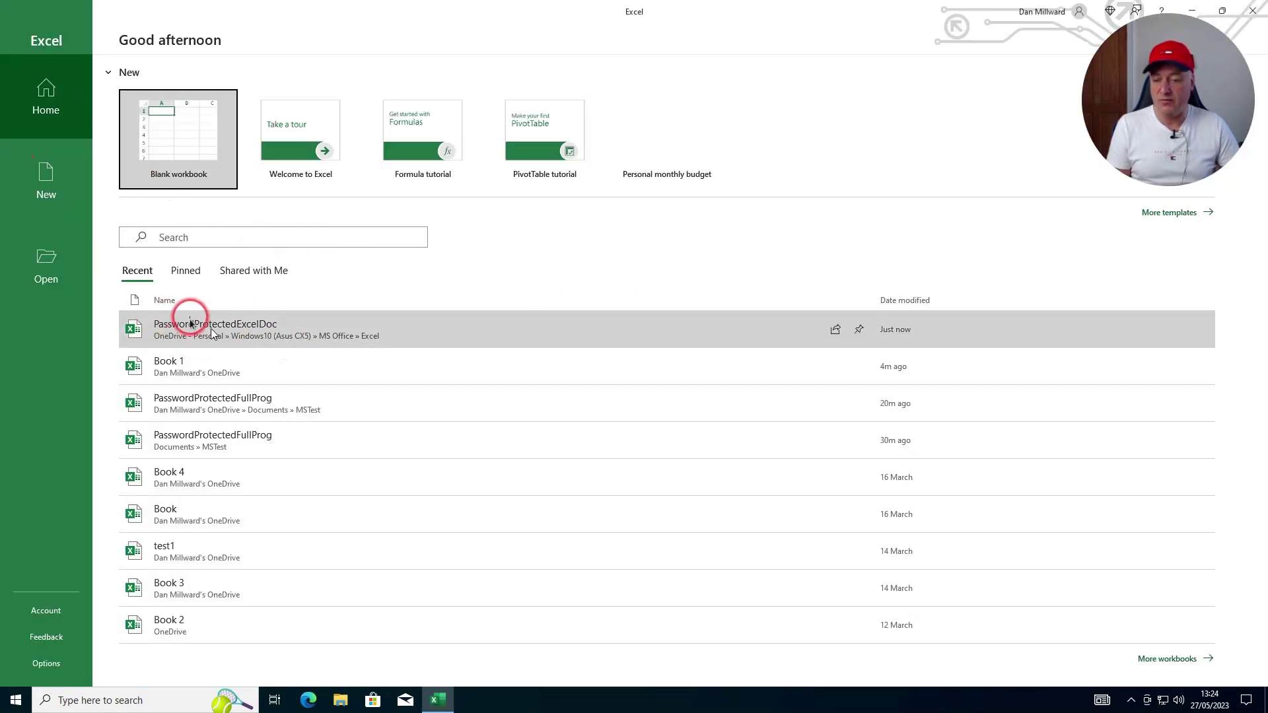
pyautogui.click(239, 334)
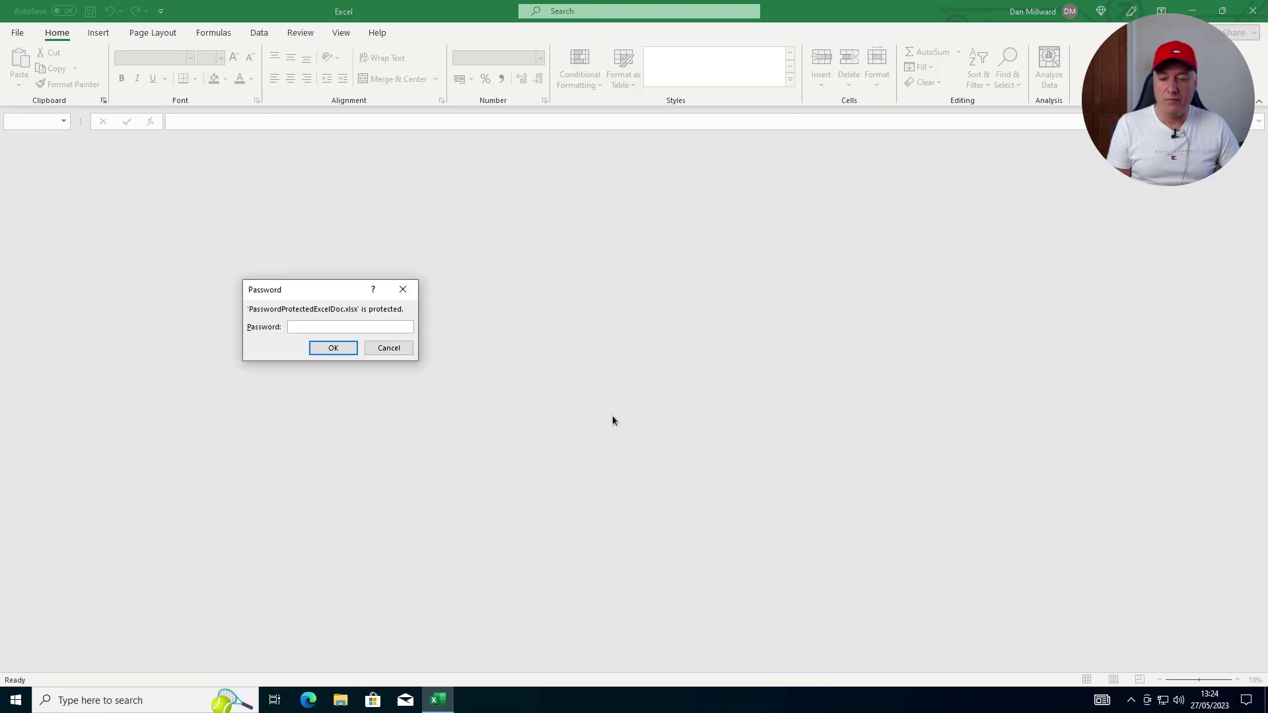
pyautogui.click(389, 346)
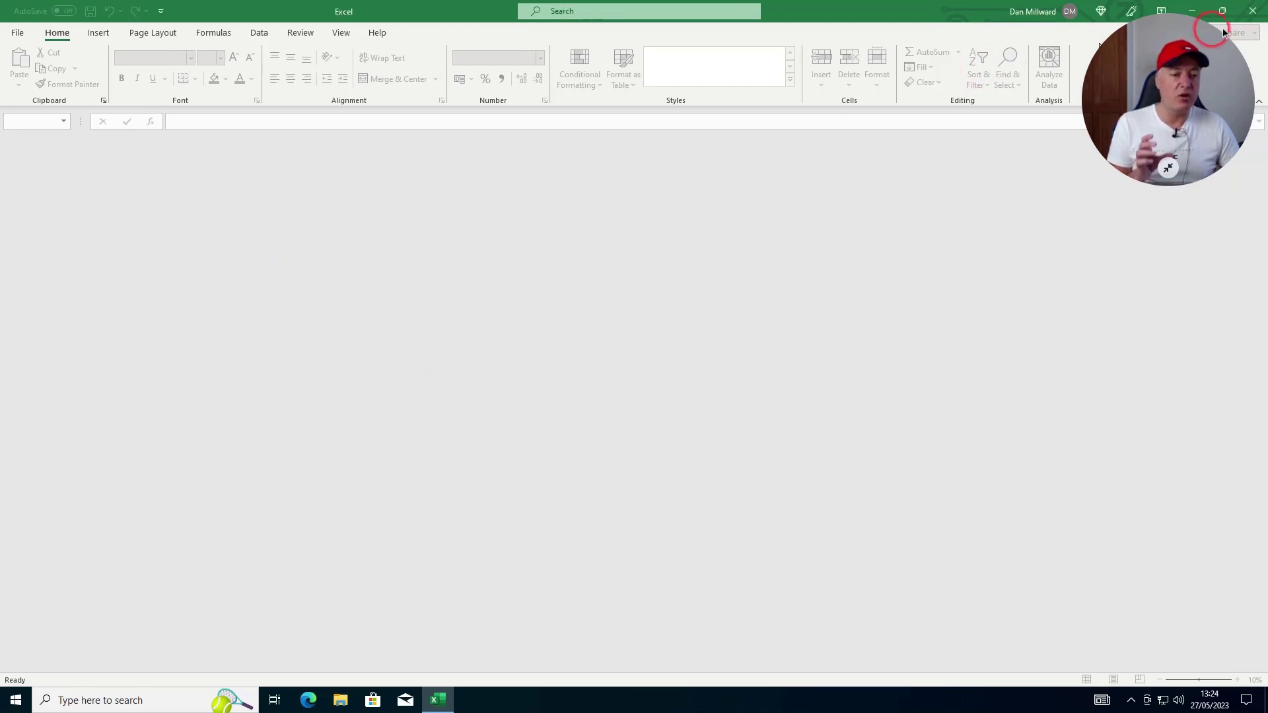
pyautogui.click(1254, 11)
pyautogui.click(698, 354)
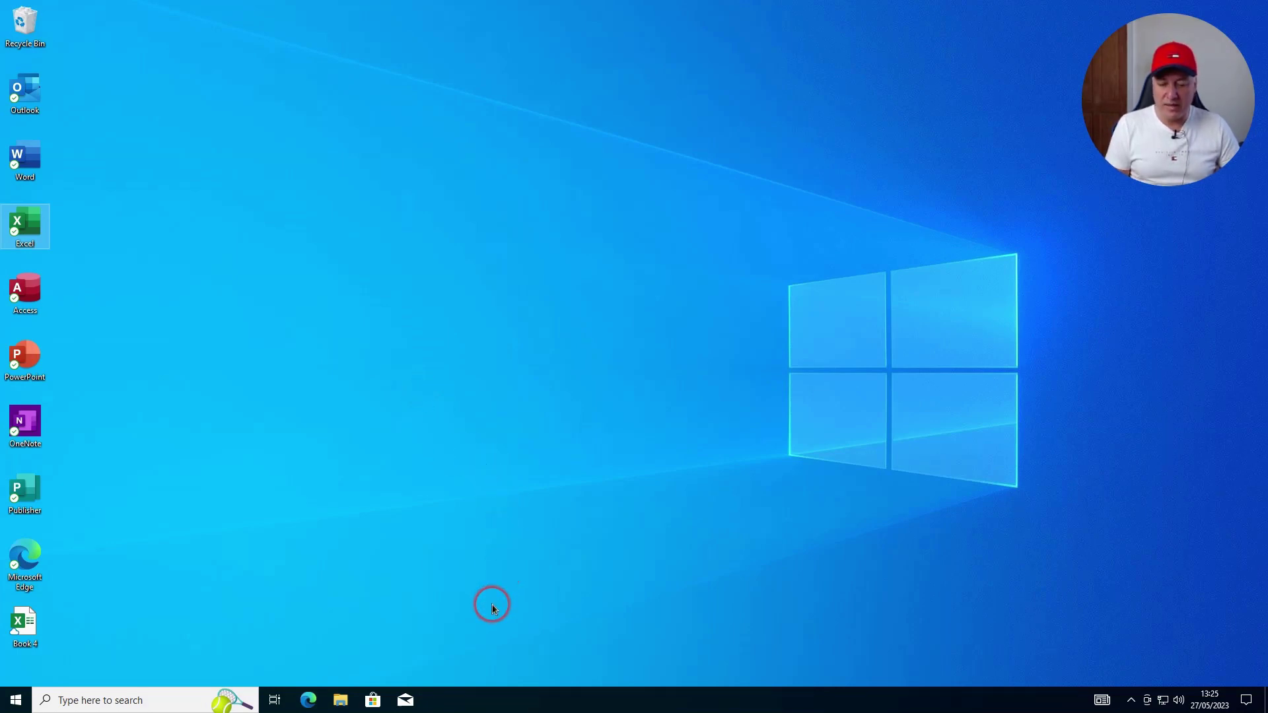
# Launch Chrome and open OneDrive's My files from the Microsoft 365 Excel home
pyautogui.moveTo(502, 709)
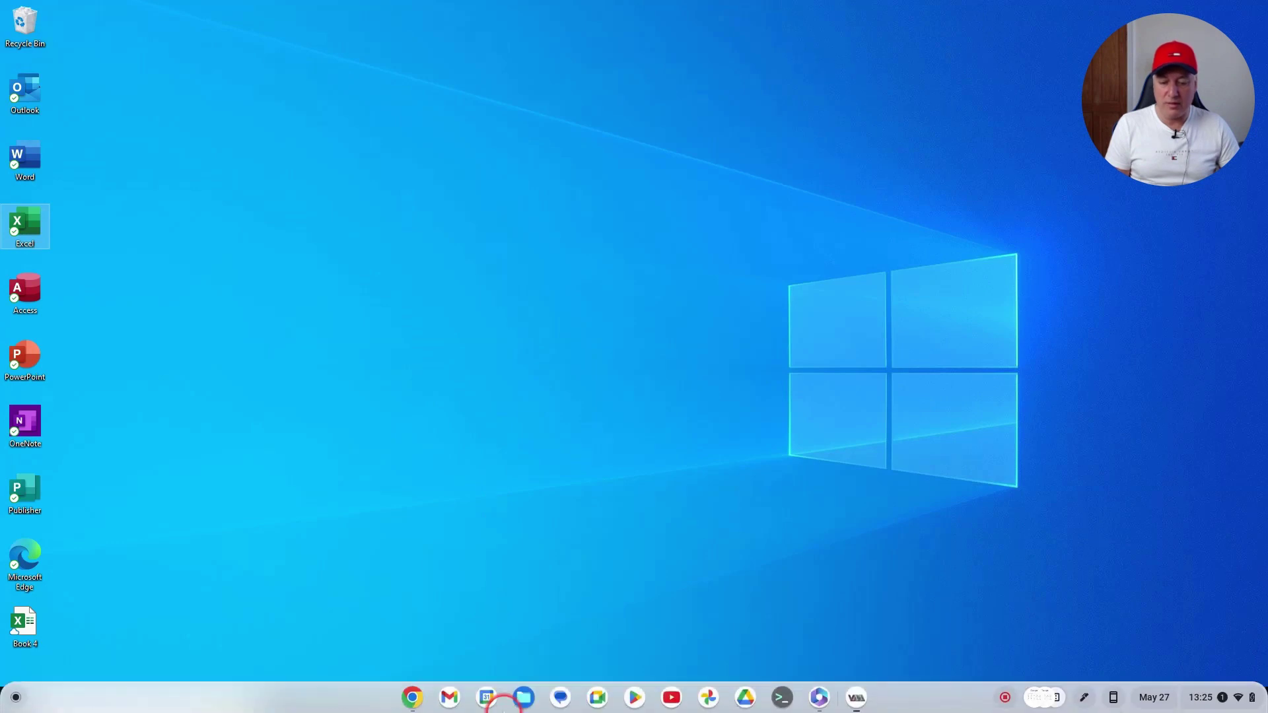
pyautogui.click(411, 698)
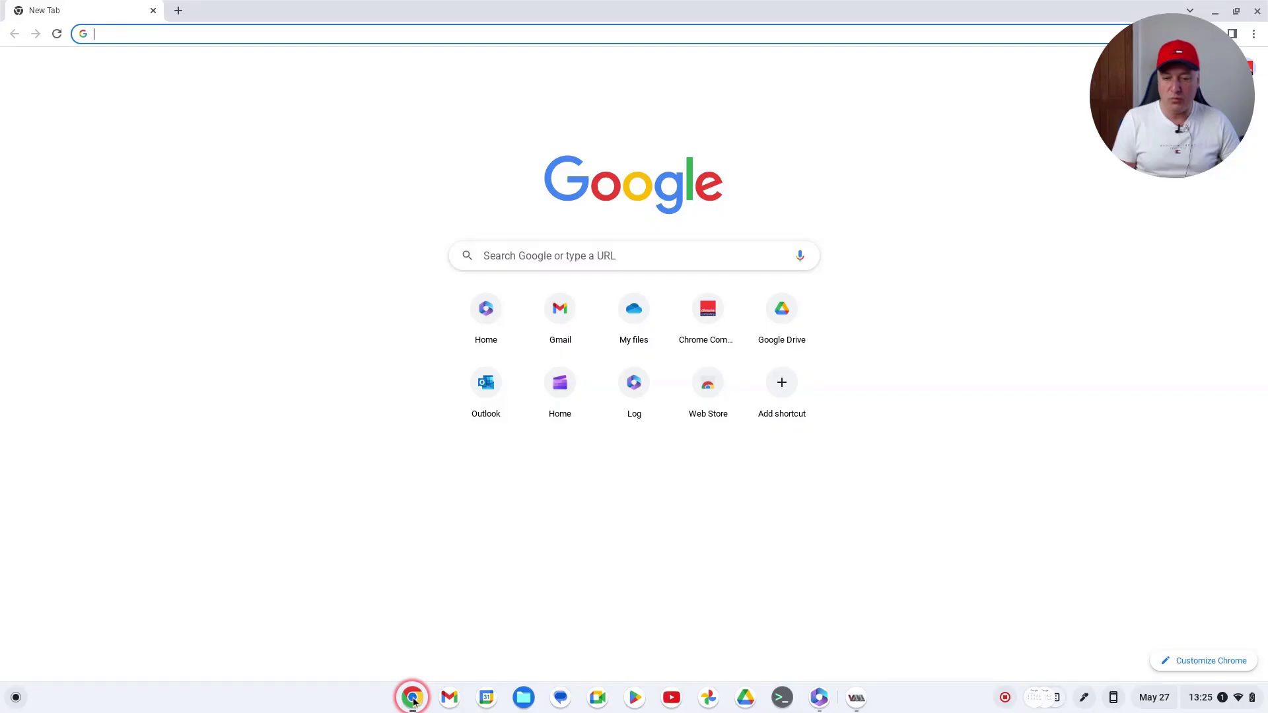
pyautogui.click(819, 699)
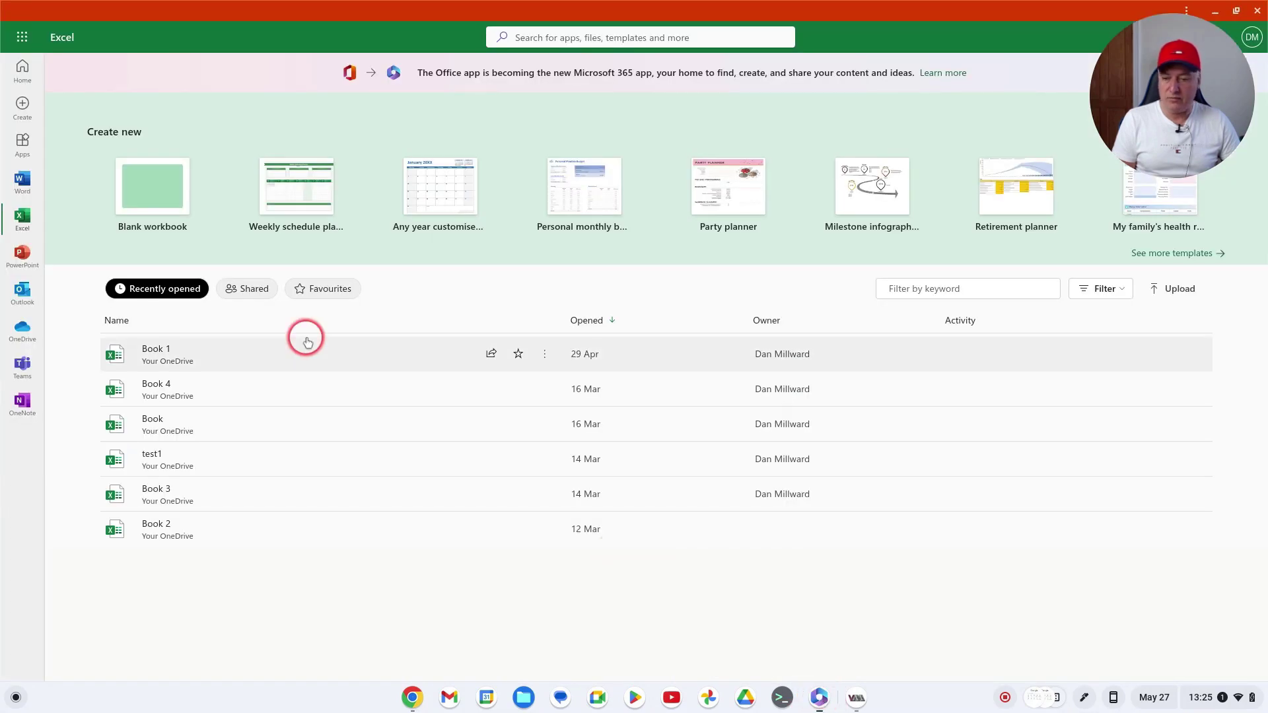
pyautogui.click(24, 327)
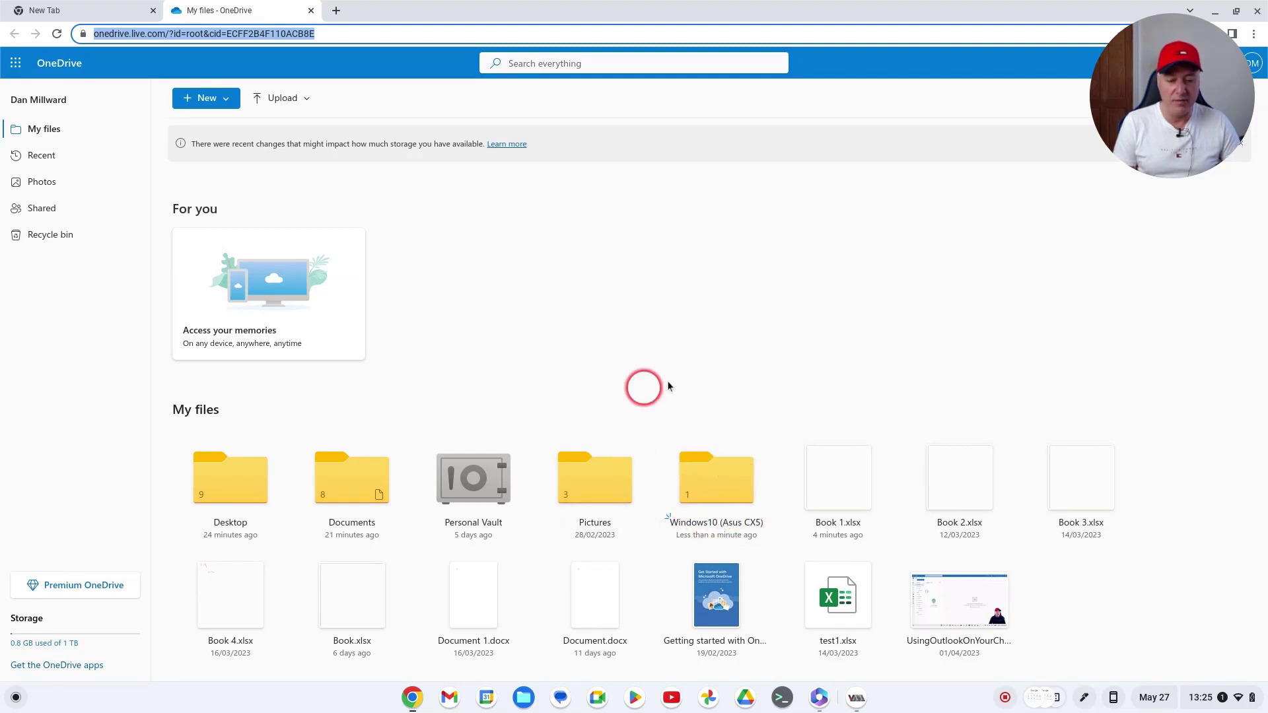
# Browse OneDrive into Windows10 (Asus CX5) > MS Office > Excel
pyautogui.click(726, 481)
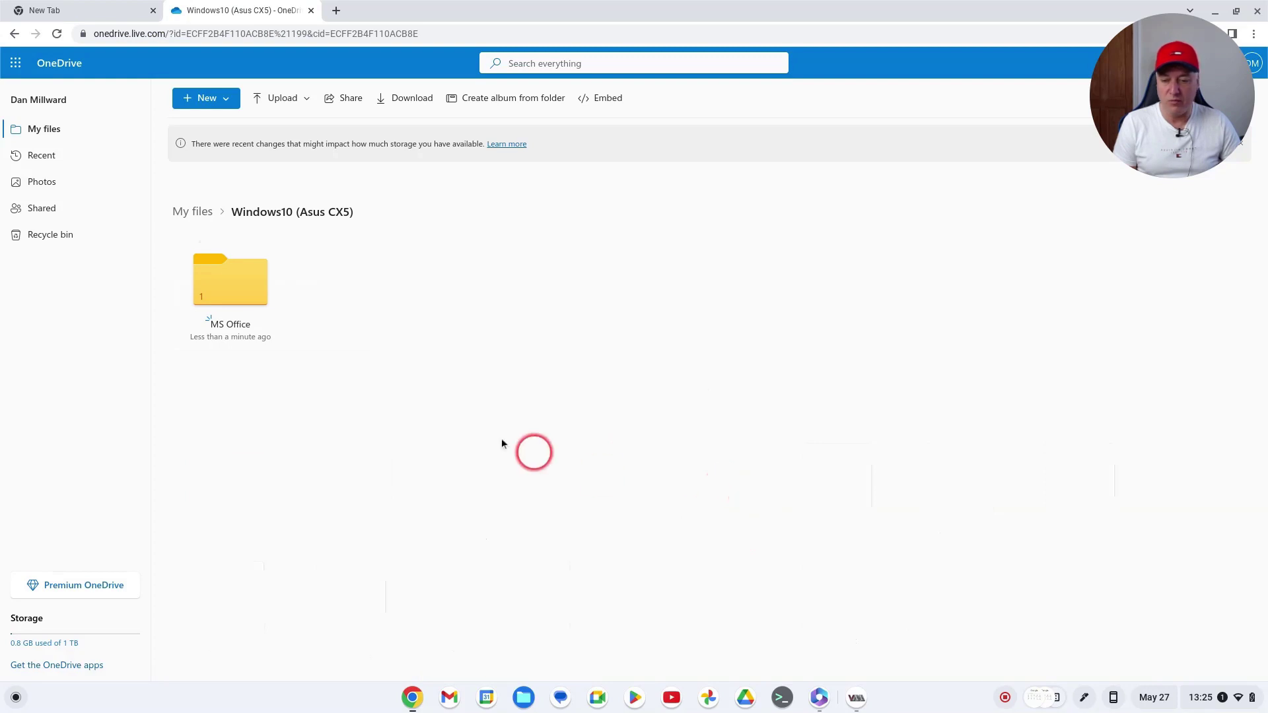
pyautogui.click(239, 291)
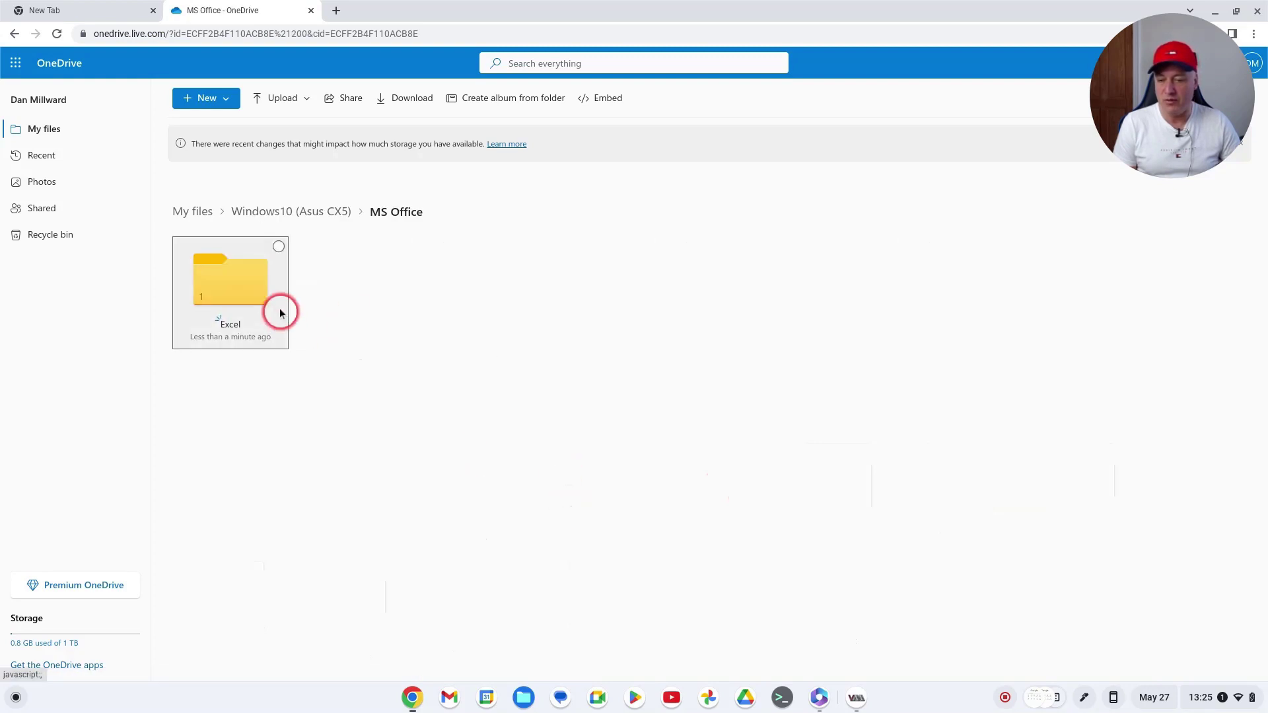
pyautogui.click(255, 276)
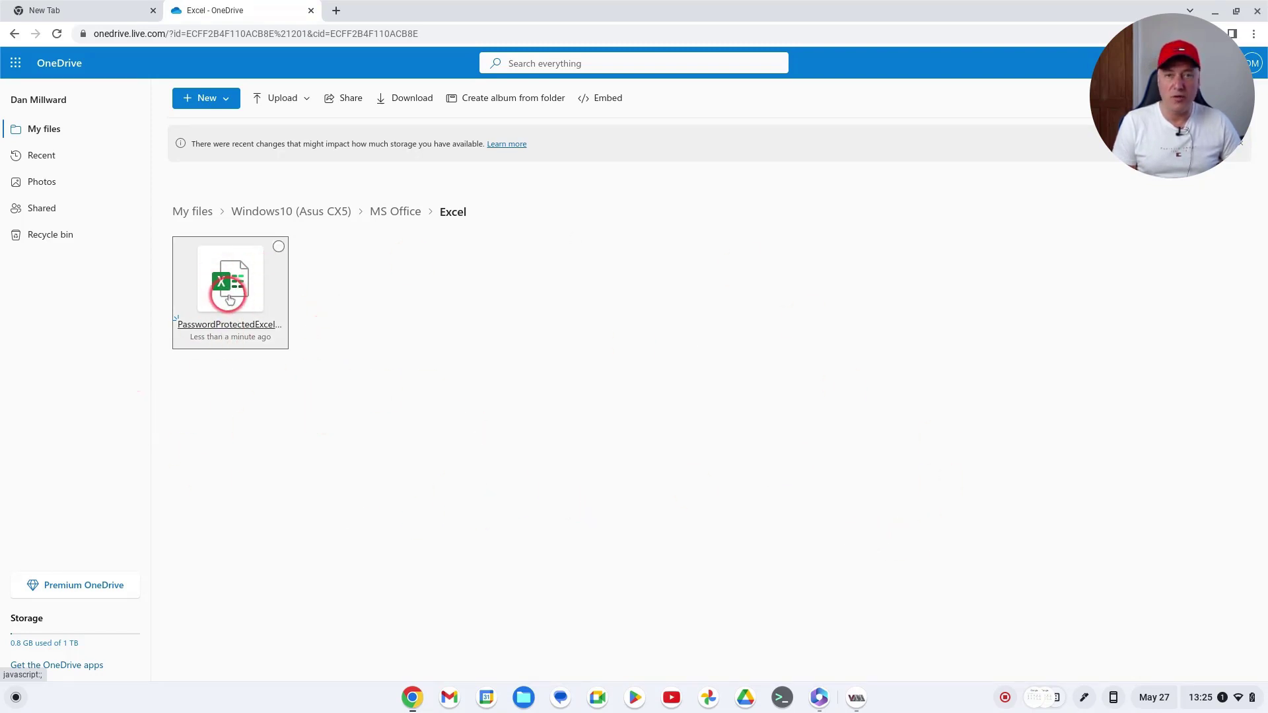
# Return through the VM window and Excel start page to the Excel - OneDrive tab
pyautogui.click(855, 698)
pyautogui.click(890, 640)
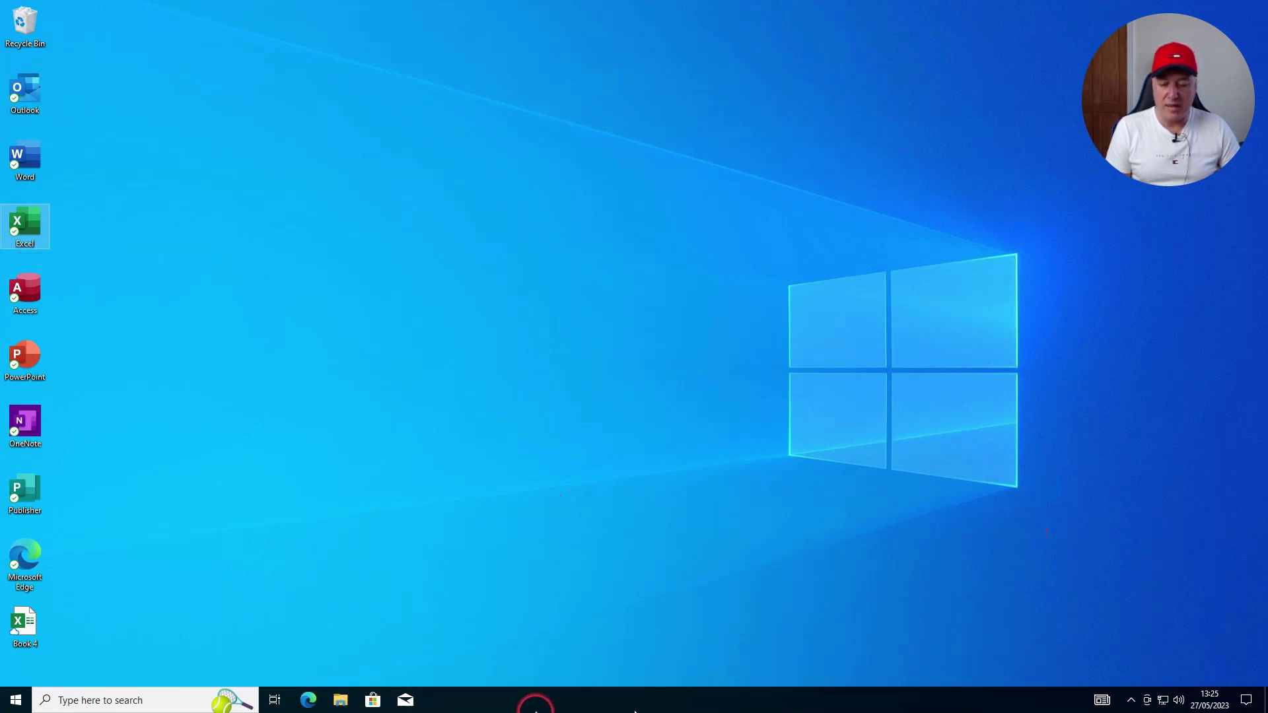
pyautogui.moveTo(636, 712)
pyautogui.click(818, 697)
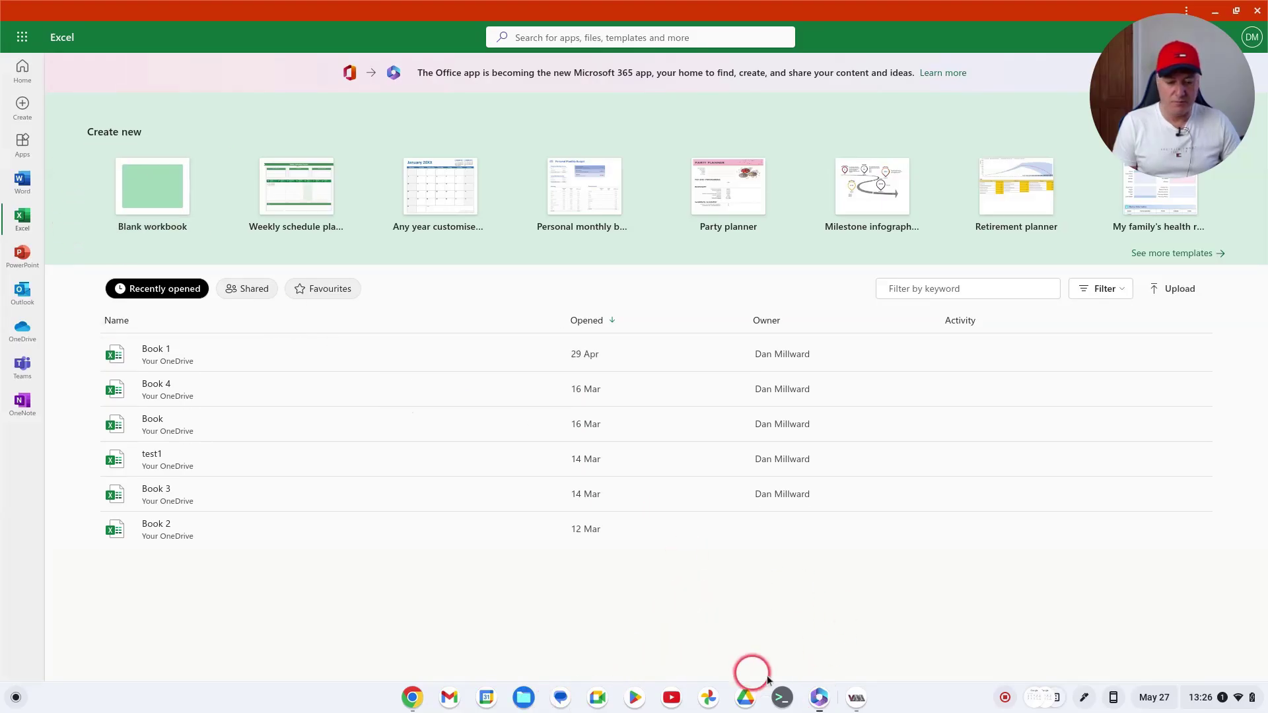
pyautogui.click(23, 330)
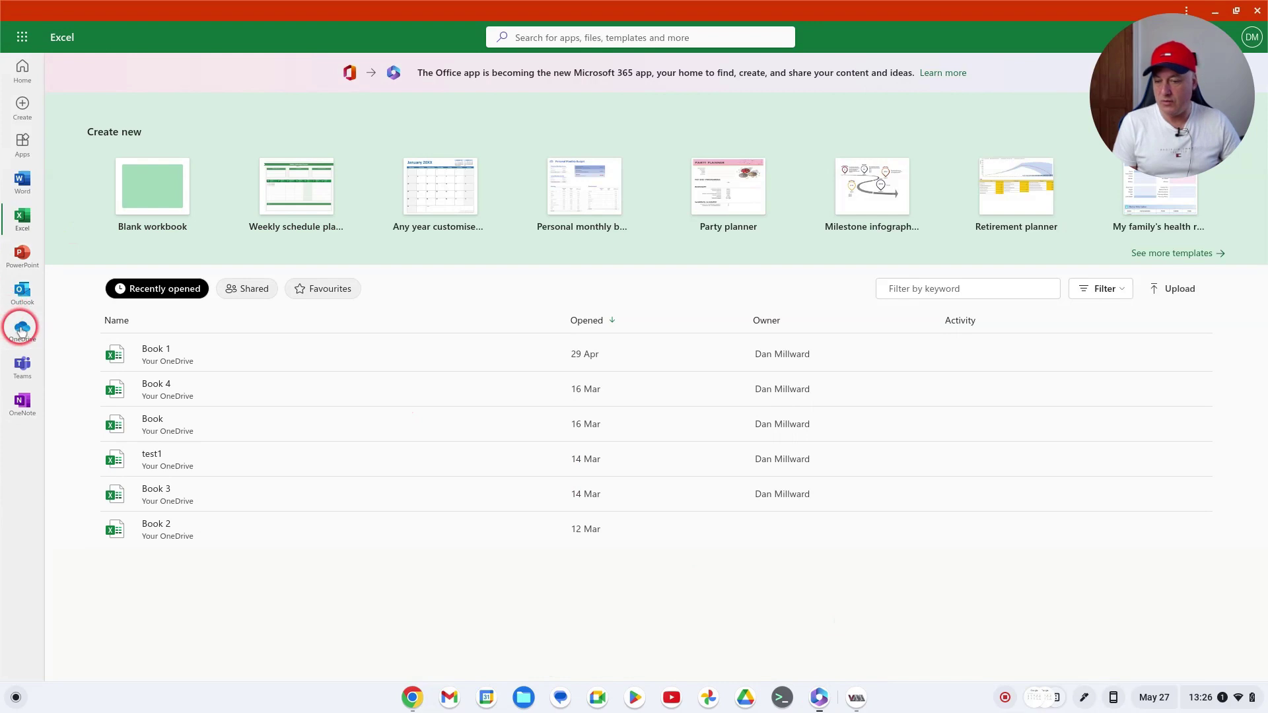
pyautogui.click(215, 11)
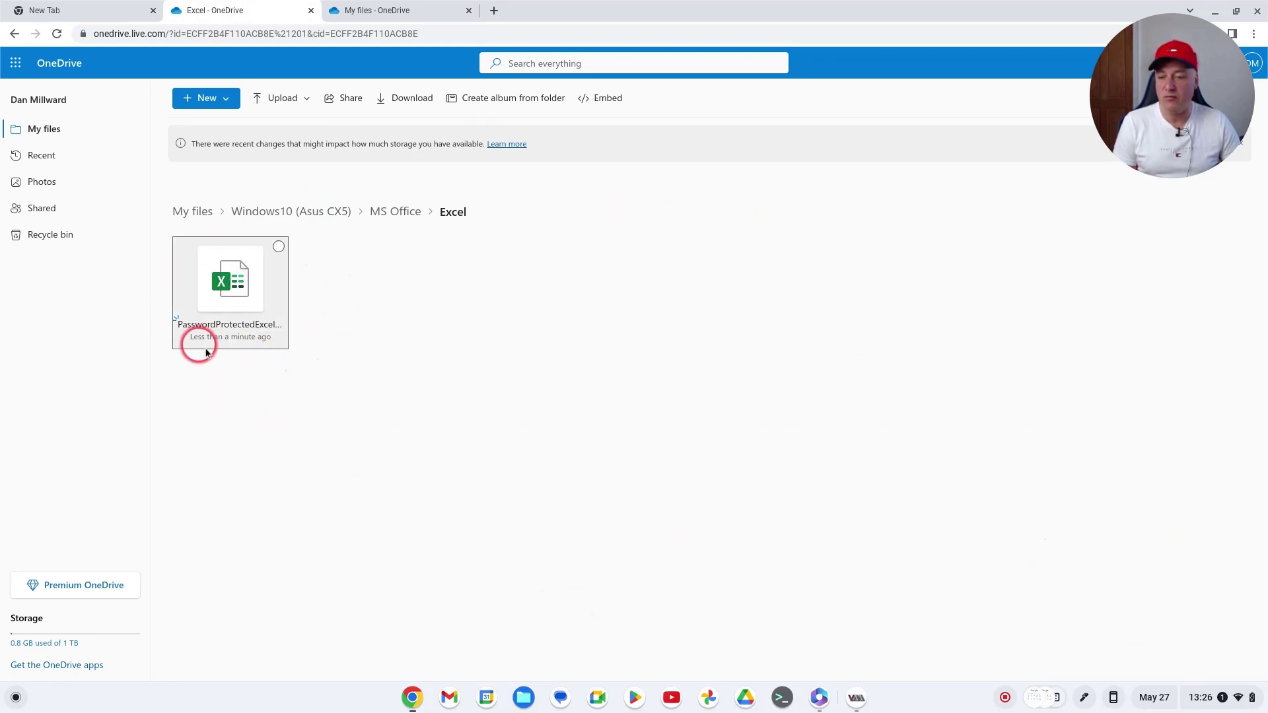
# Open PasswordProtectedExcelDoc and submit a wrong password, declining Chrome's offer to save it
pyautogui.click(245, 283)
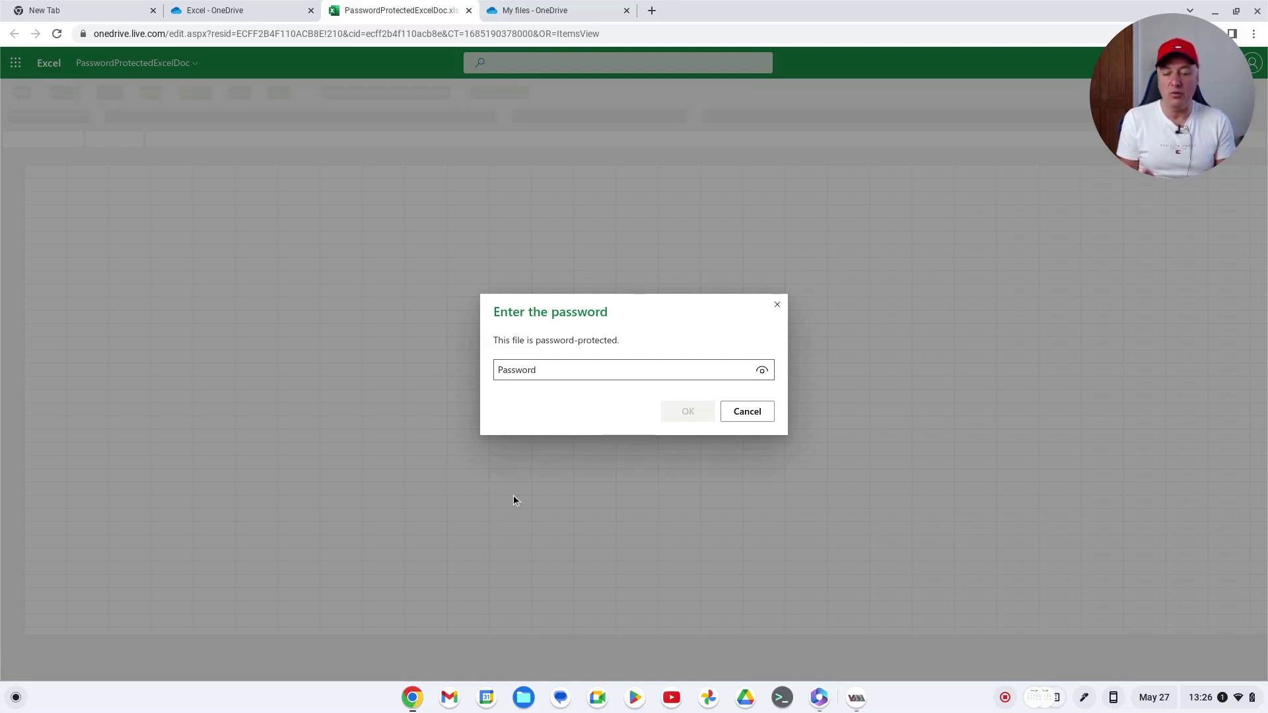
pyautogui.write('12345')
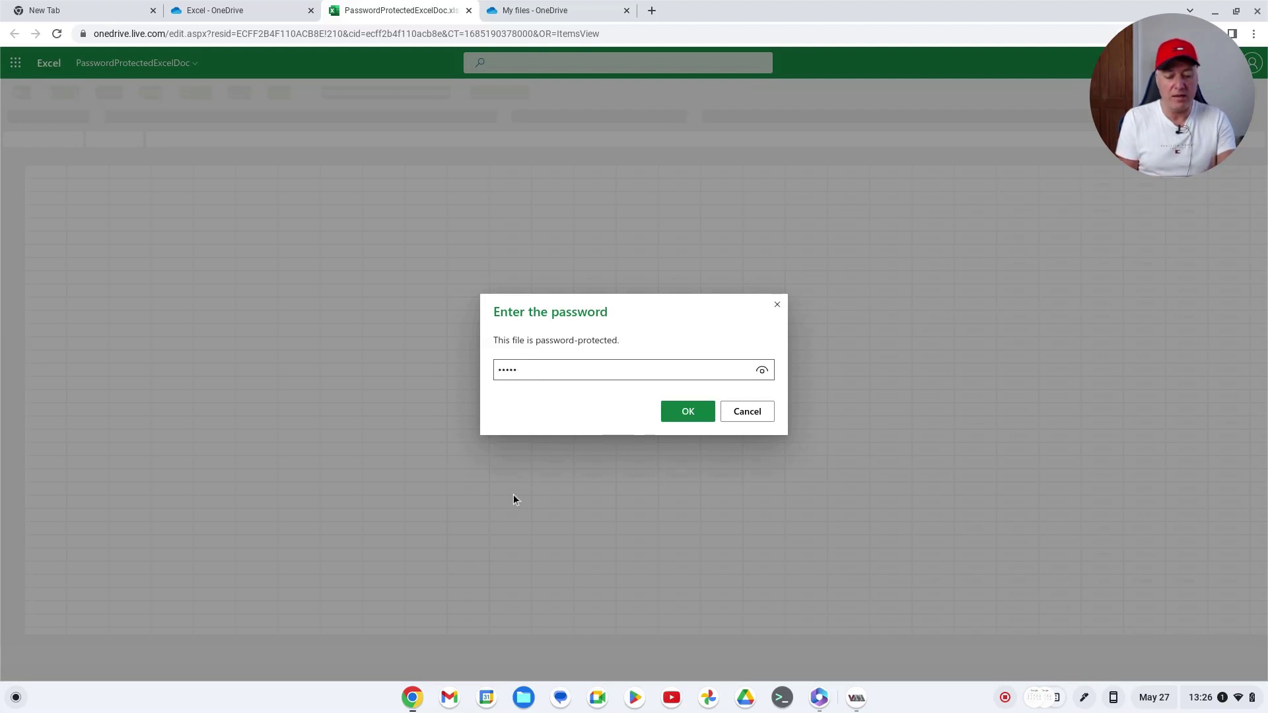
pyautogui.press('Return')
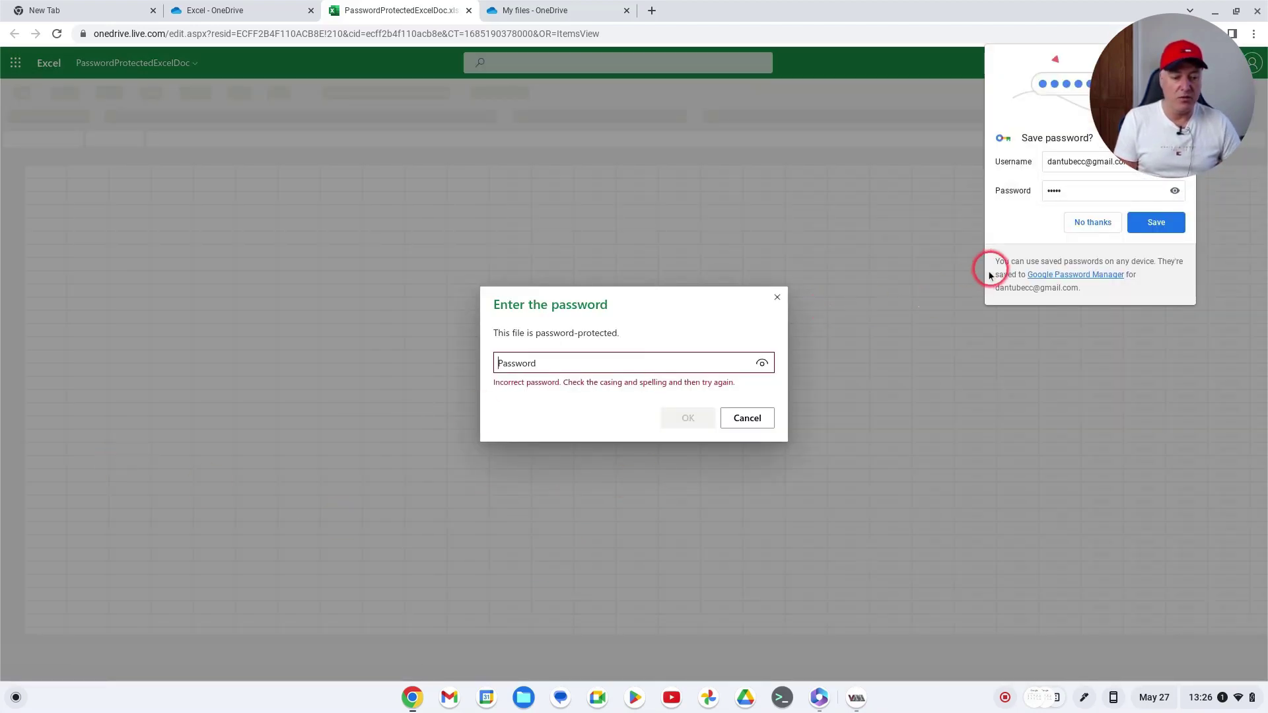
pyautogui.click(1090, 223)
# Re-enter the correct workbook password to unlock the sheet
pyautogui.click(583, 364)
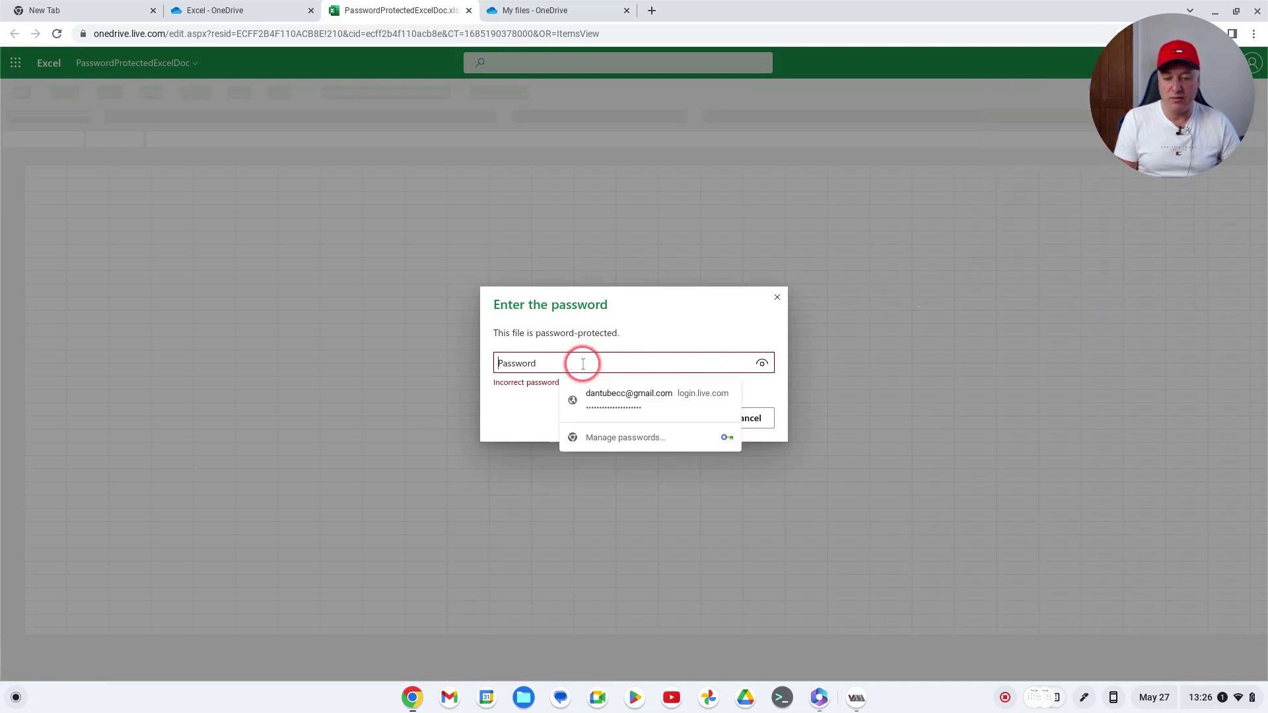
pyautogui.write('123')
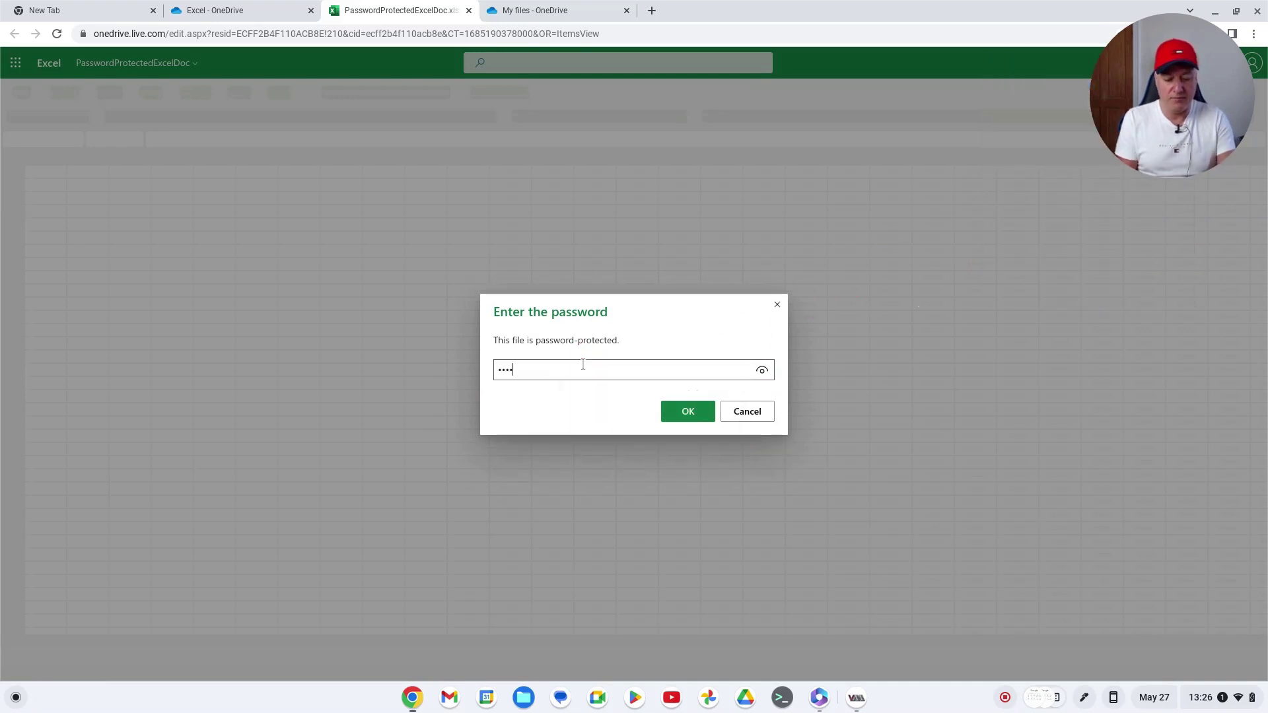
pyautogui.write('4')
pyautogui.press('Return')
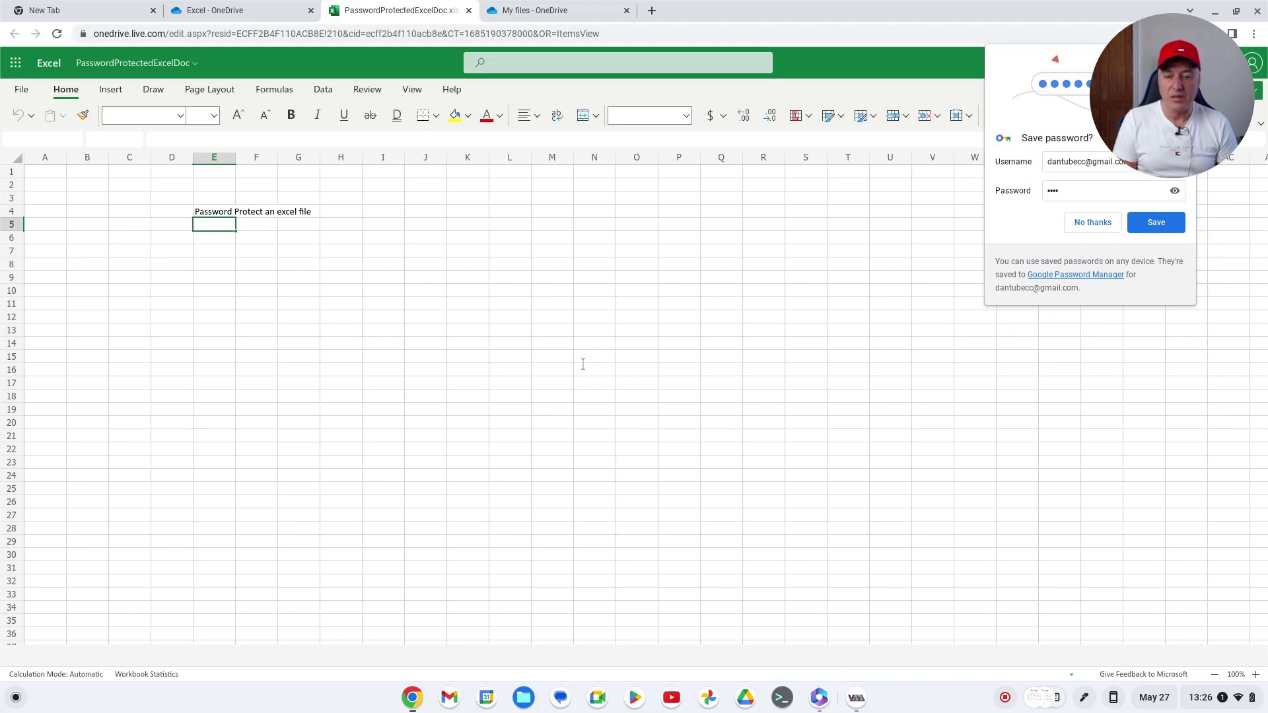
pyautogui.click(1078, 252)
# Decline Chrome's offer to save the workbook password, then list the open VM windows
pyautogui.click(1092, 221)
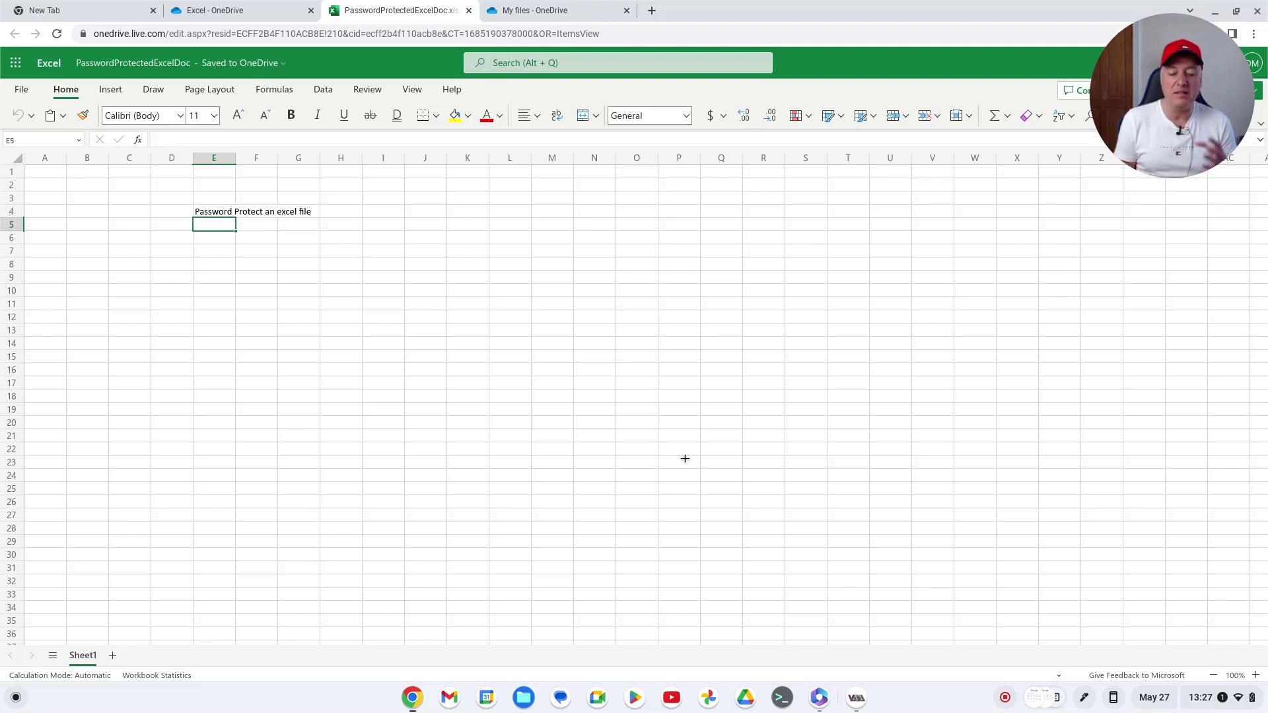
pyautogui.click(857, 699)
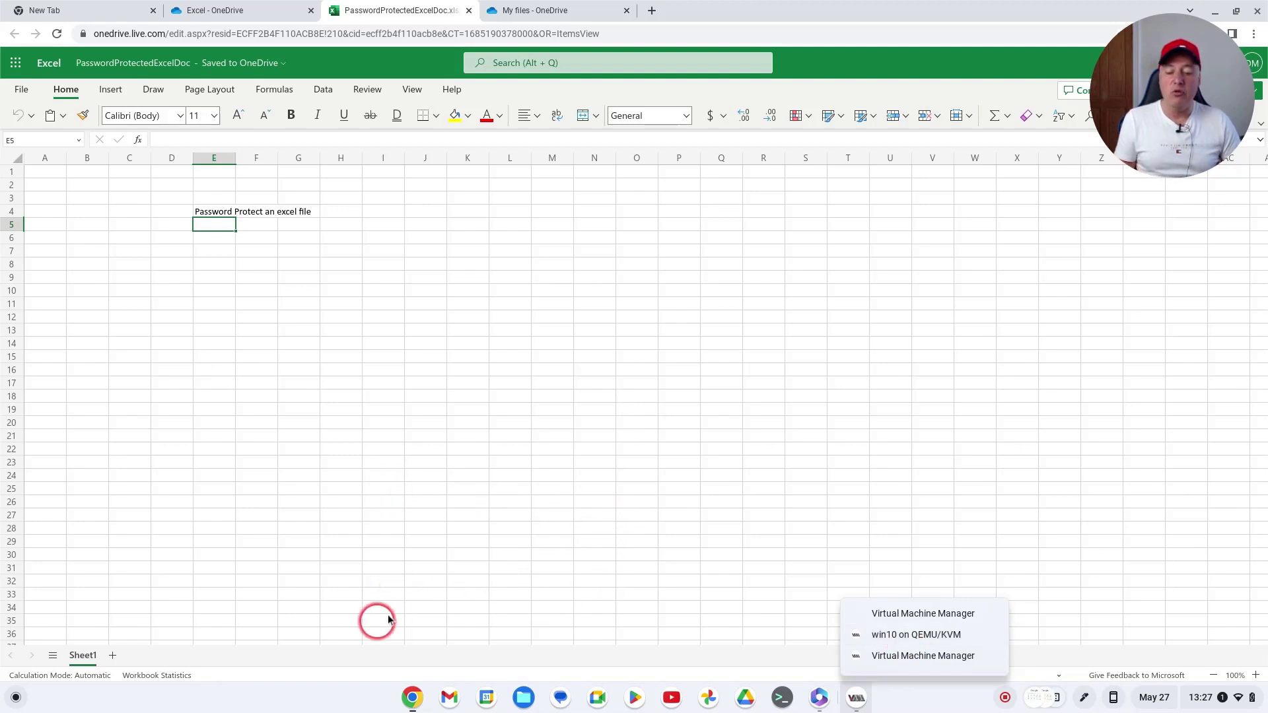
# From Chrome's Excel web start page, open OneDrive My files in a new tab
pyautogui.click(409, 698)
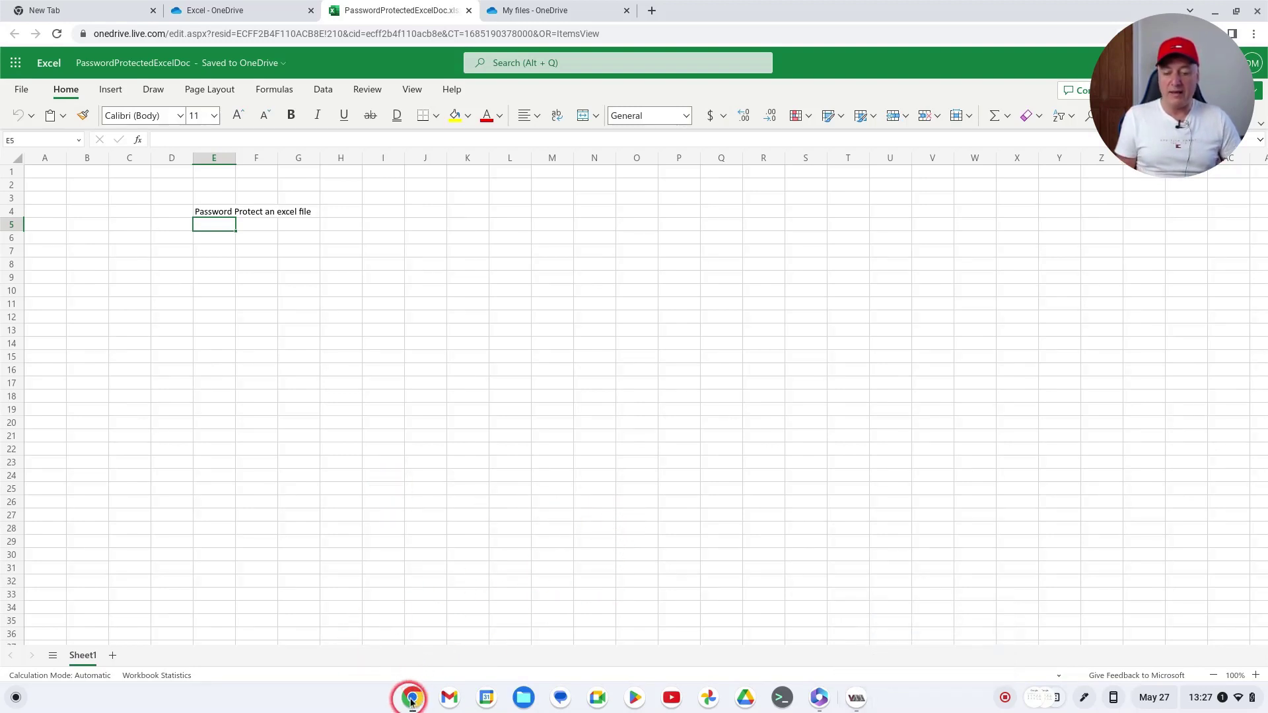
pyautogui.click(819, 700)
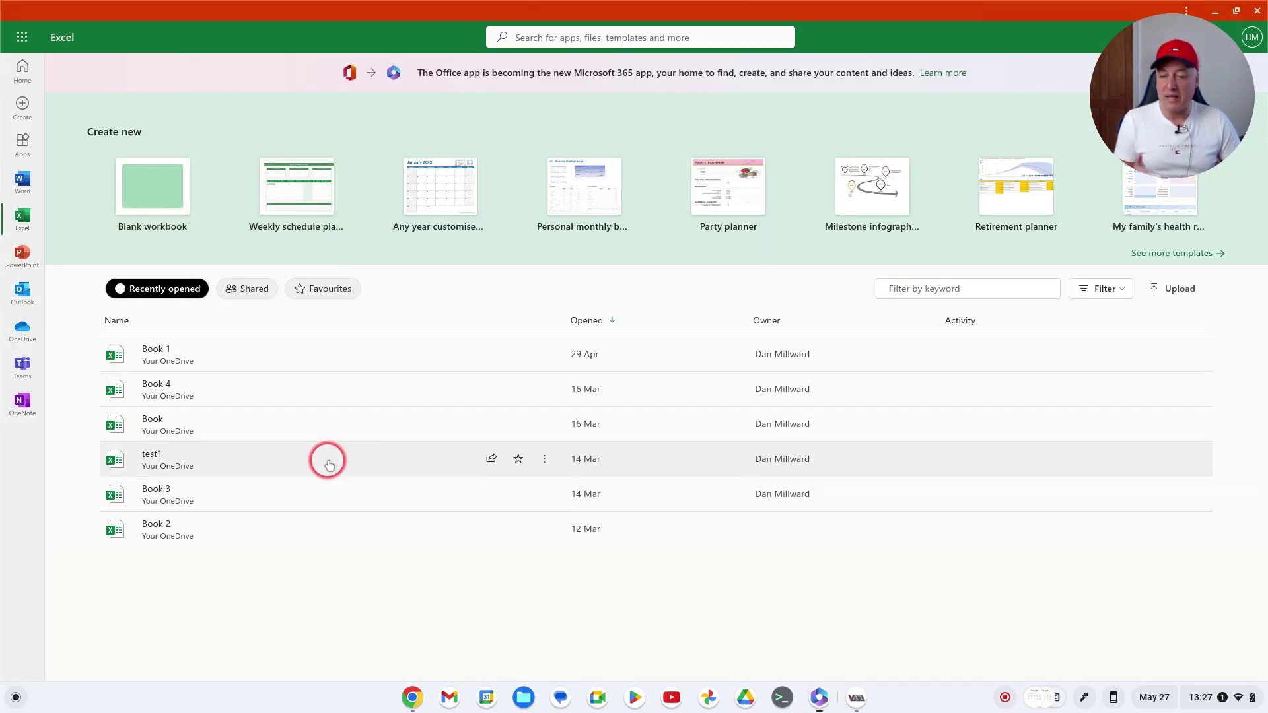
pyautogui.click(22, 333)
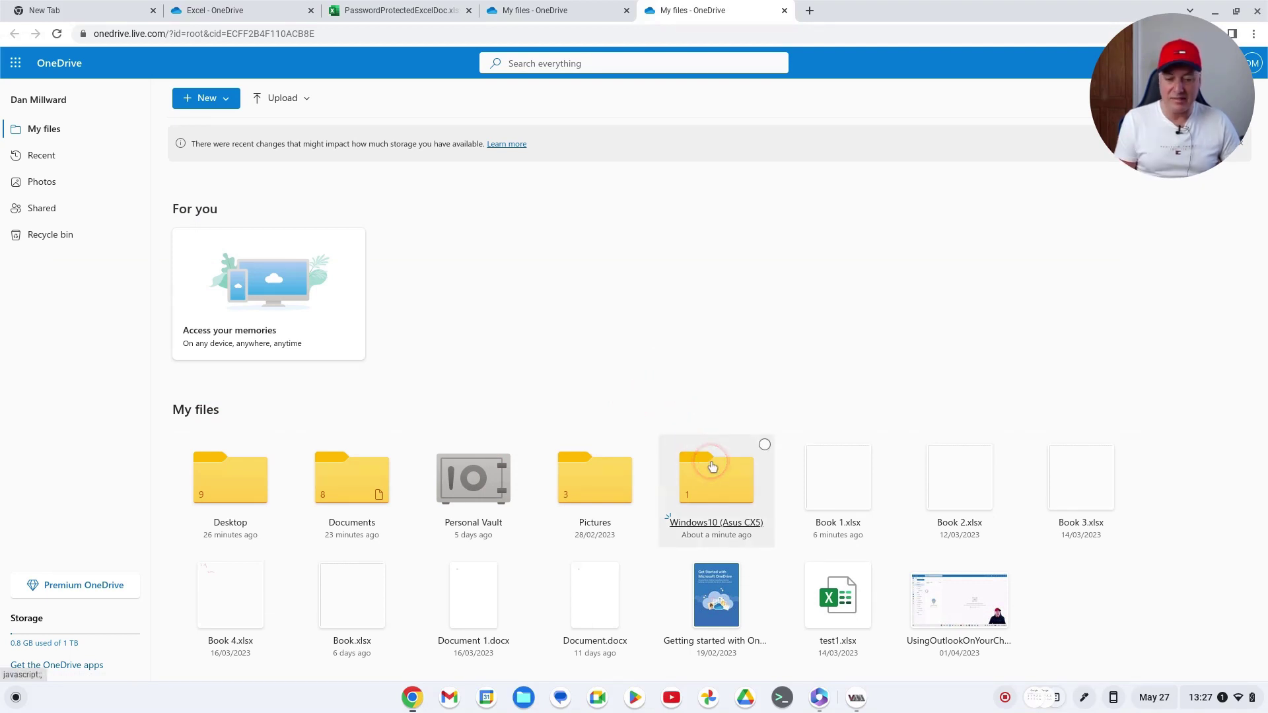
pyautogui.click(724, 500)
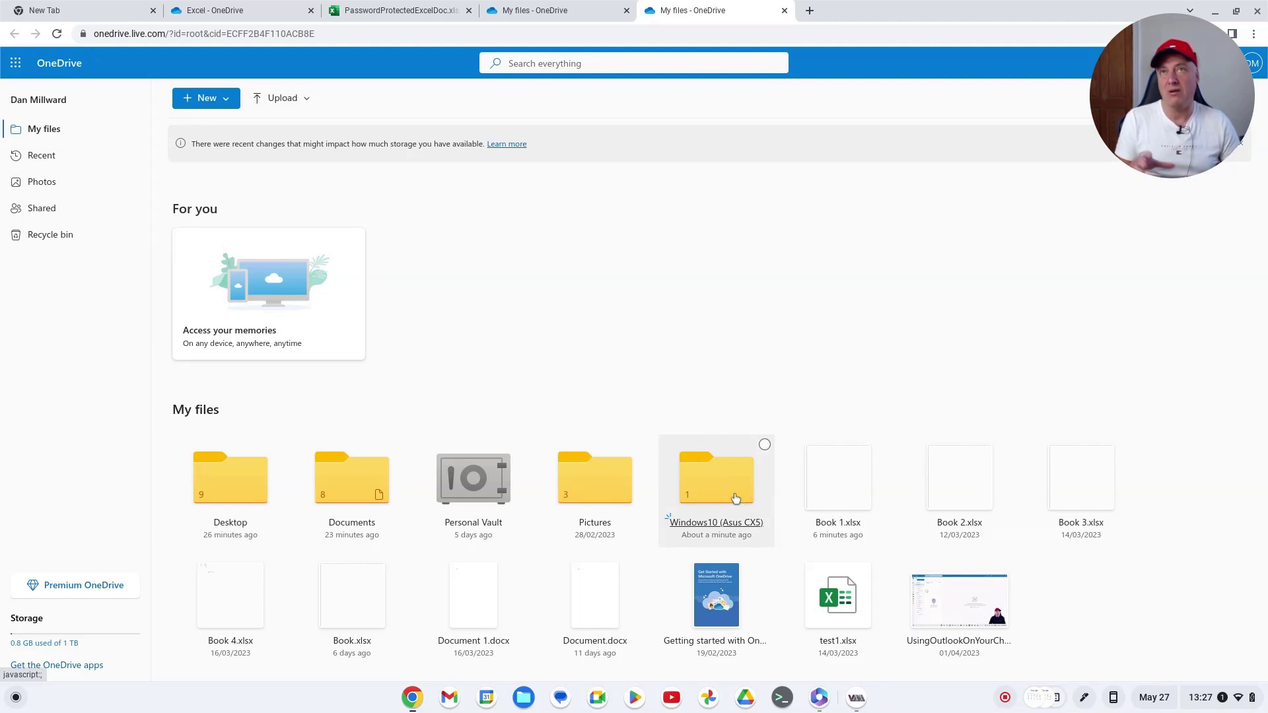
pyautogui.click(729, 492)
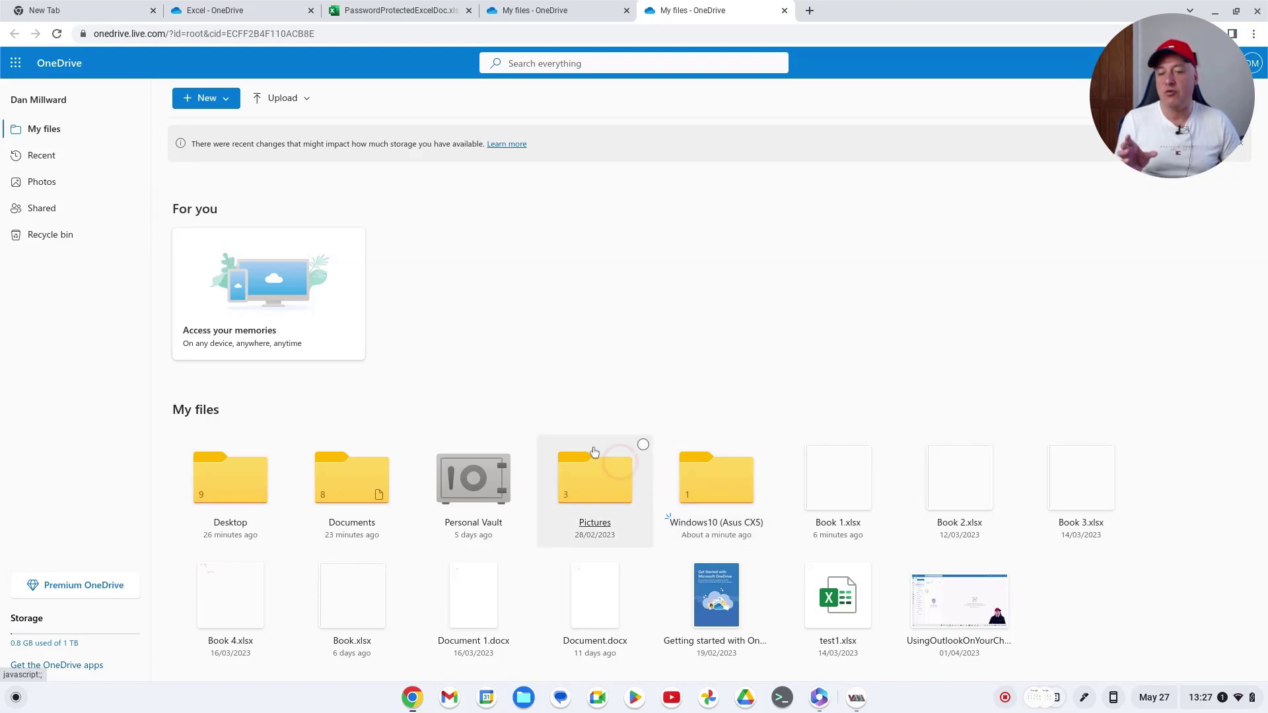
# Browse OneDrive into Windows10 (Asus CX5) > MS Office > Excel, dismissing the New menu
pyautogui.click(202, 100)
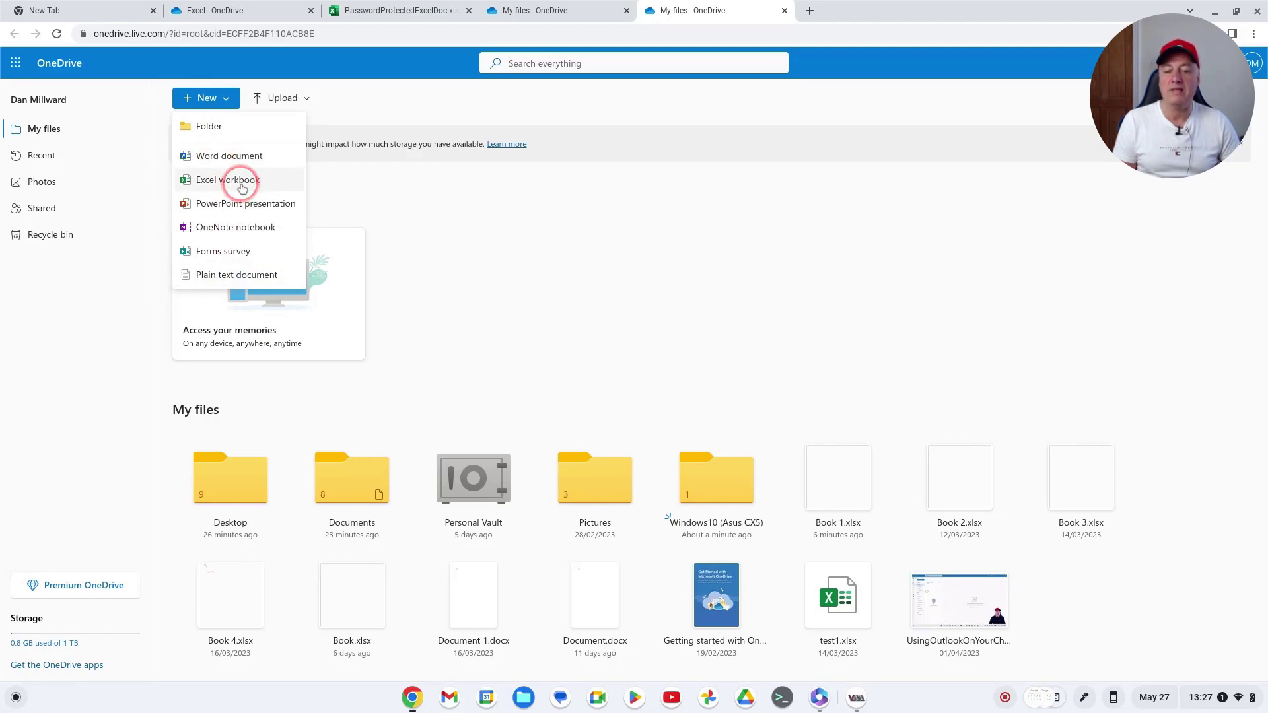
pyautogui.click(602, 290)
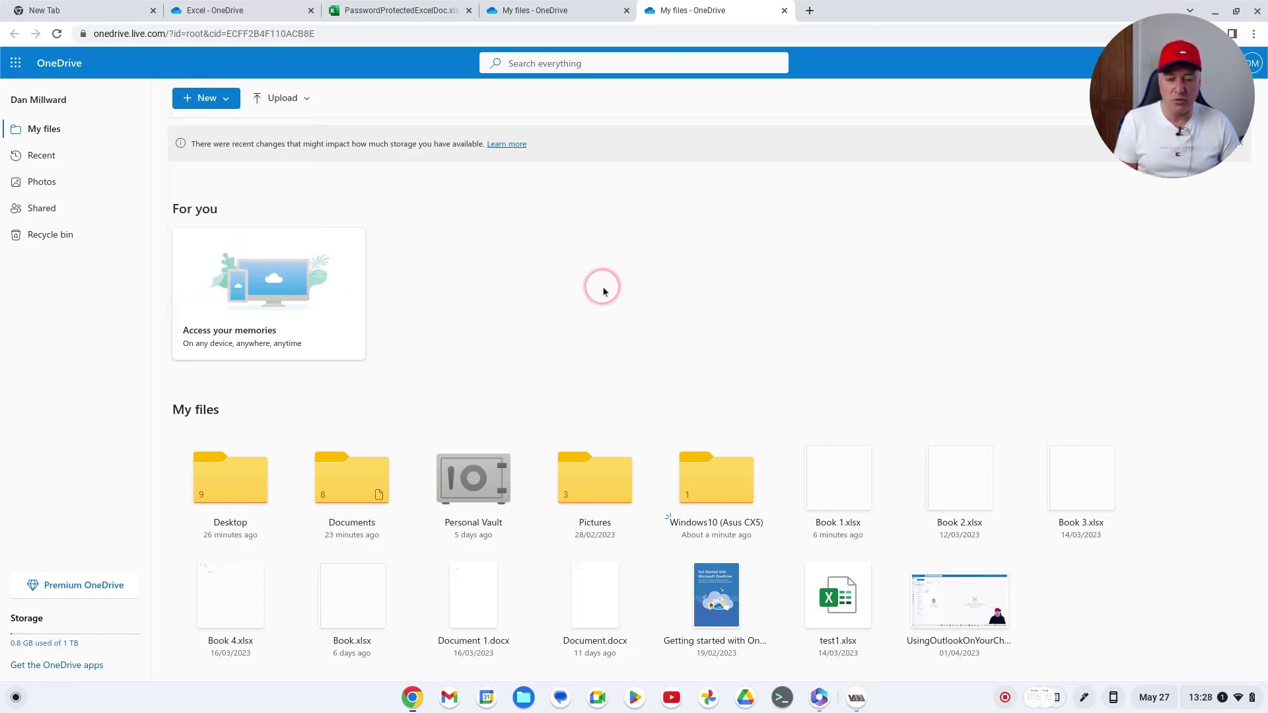
pyautogui.click(719, 485)
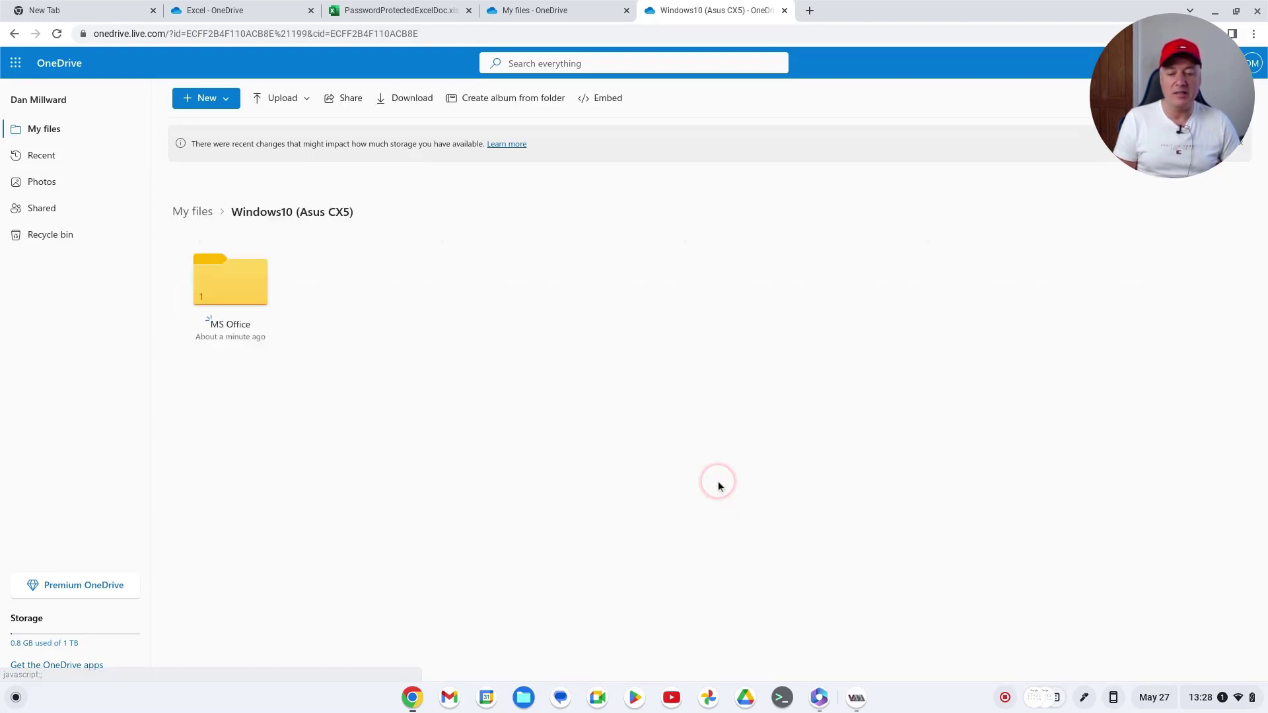
pyautogui.click(237, 286)
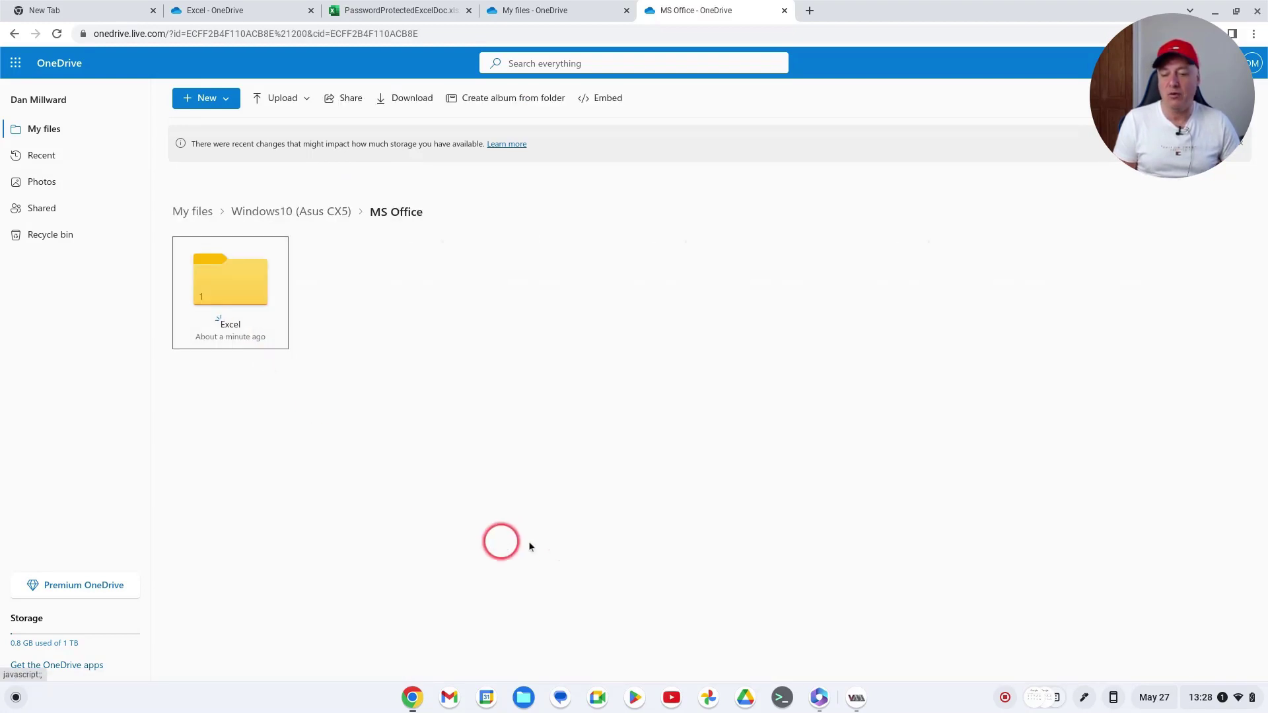
pyautogui.click(258, 303)
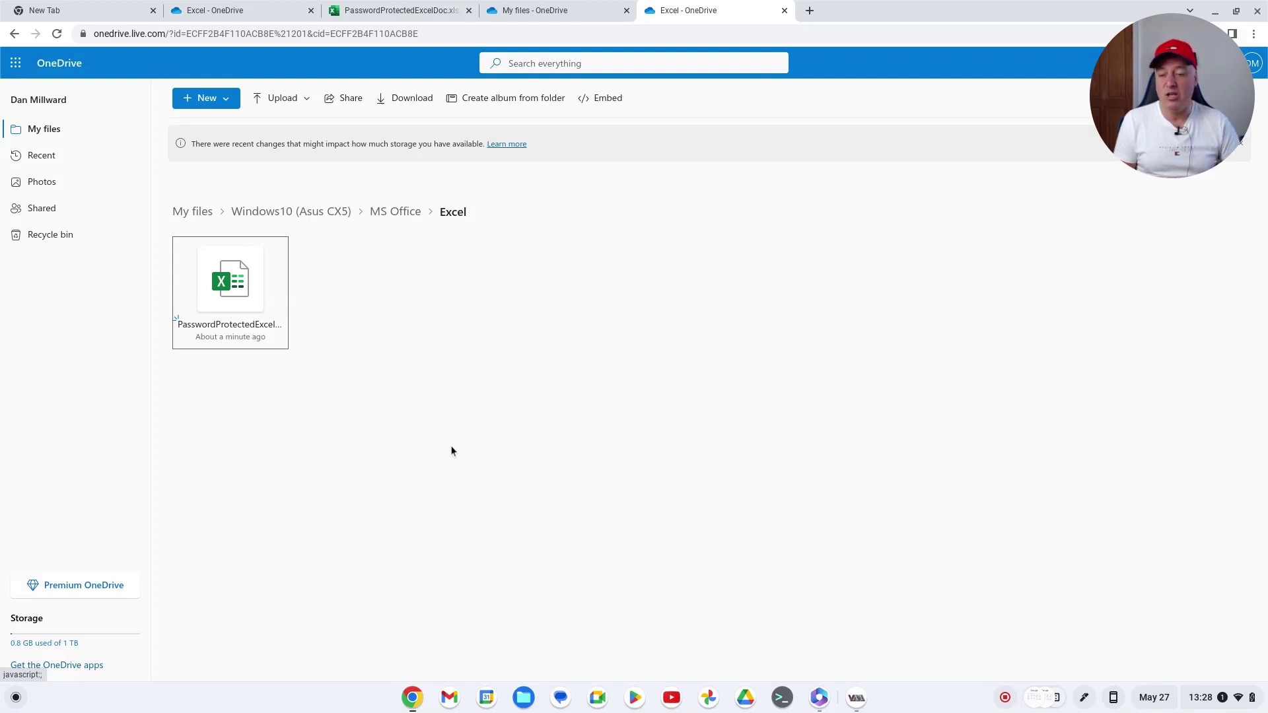
pyautogui.click(205, 96)
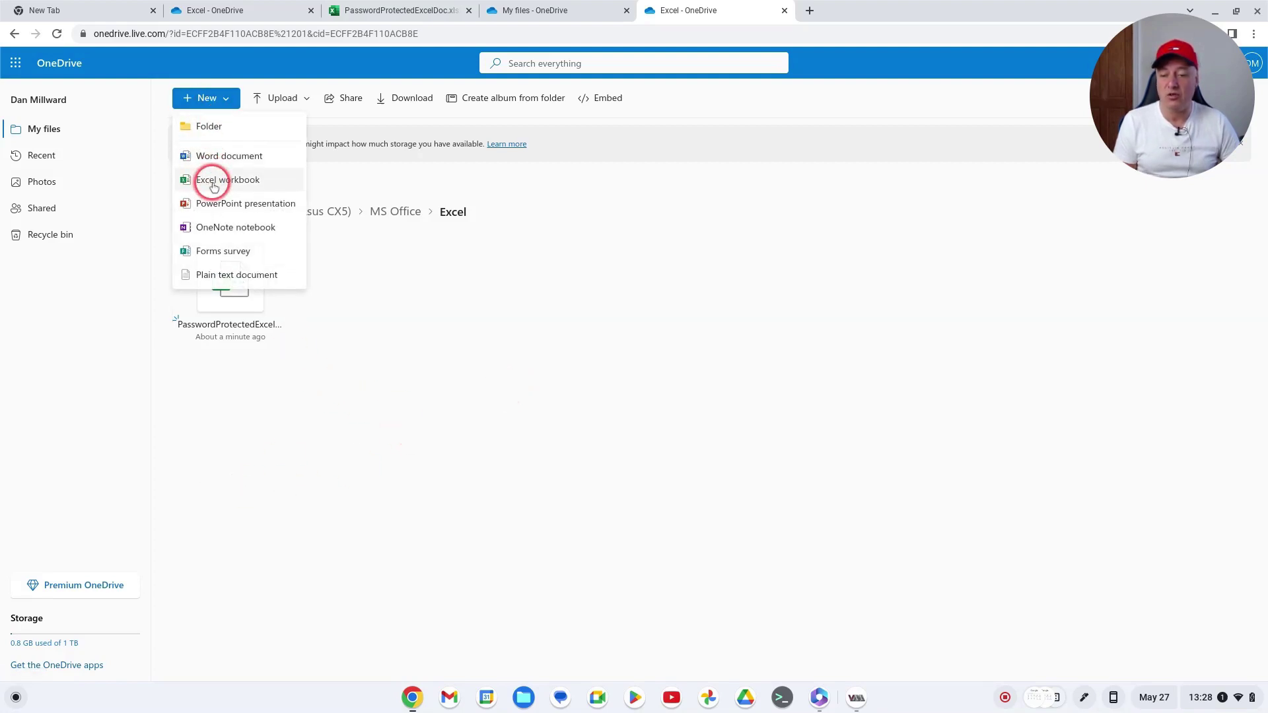
pyautogui.click(531, 380)
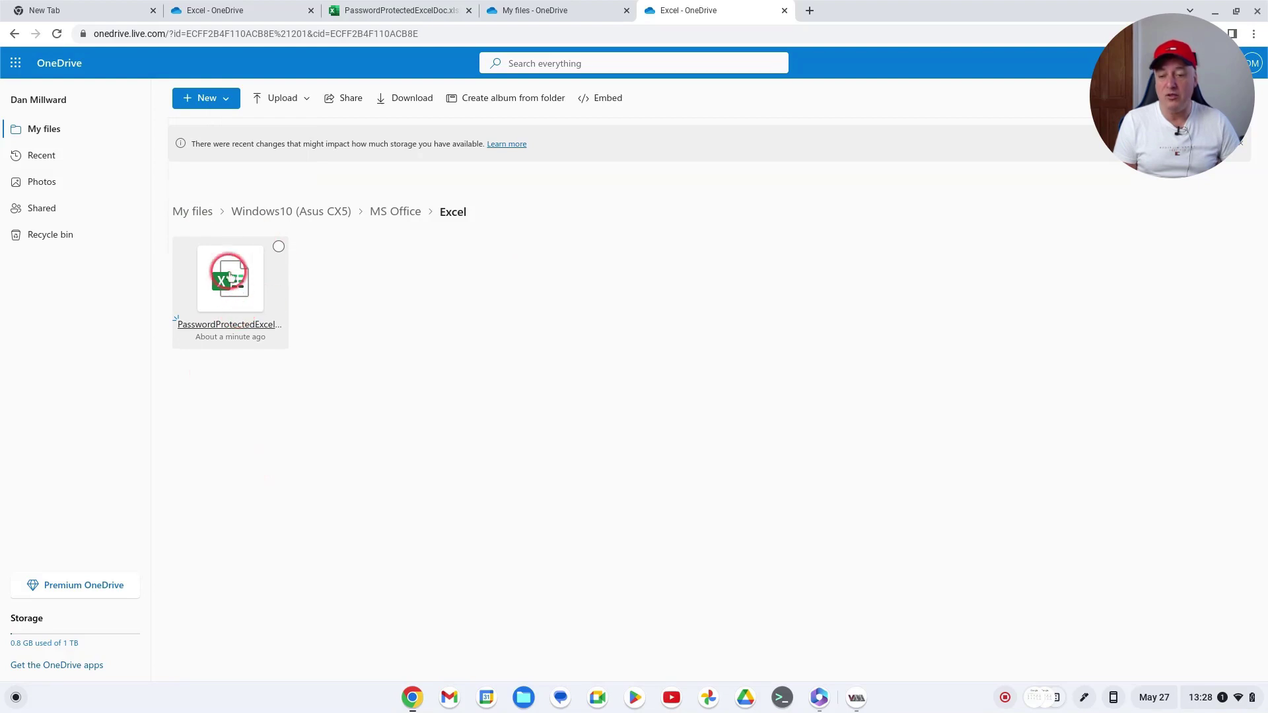
# Open the protected workbook with its password and decline Chrome's save-password prompt
pyautogui.click(235, 295)
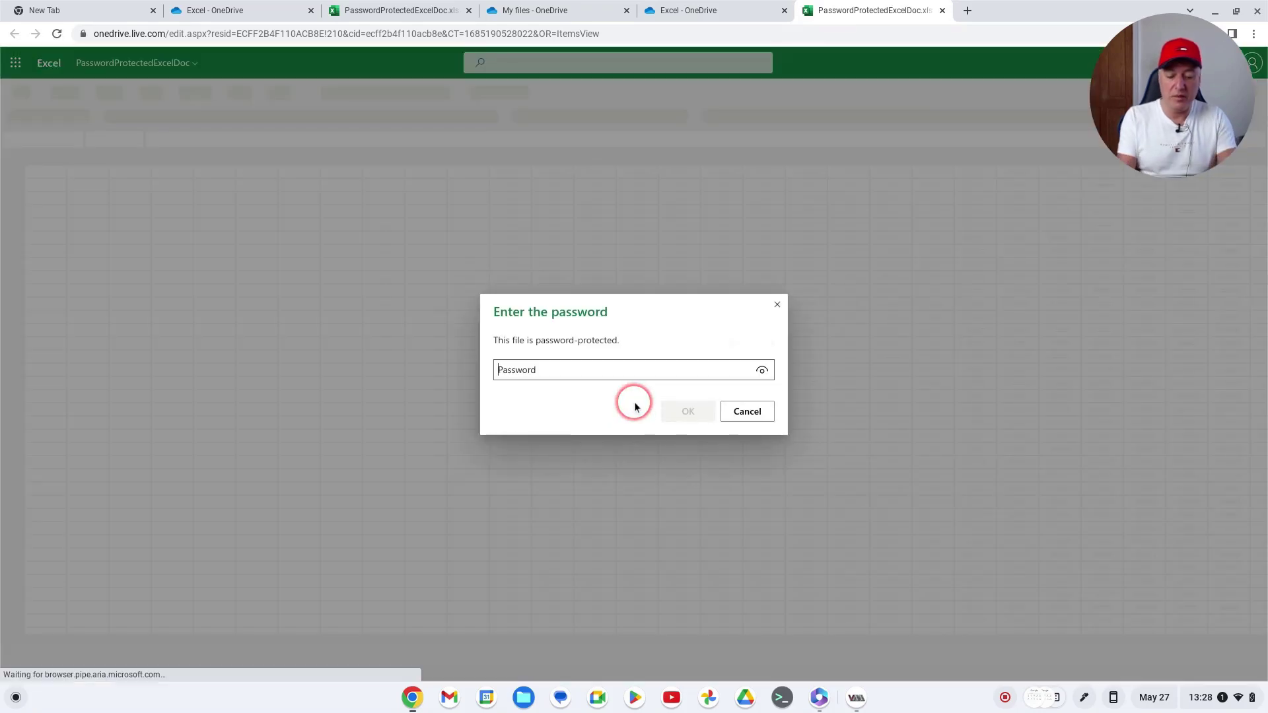
pyautogui.write('1234')
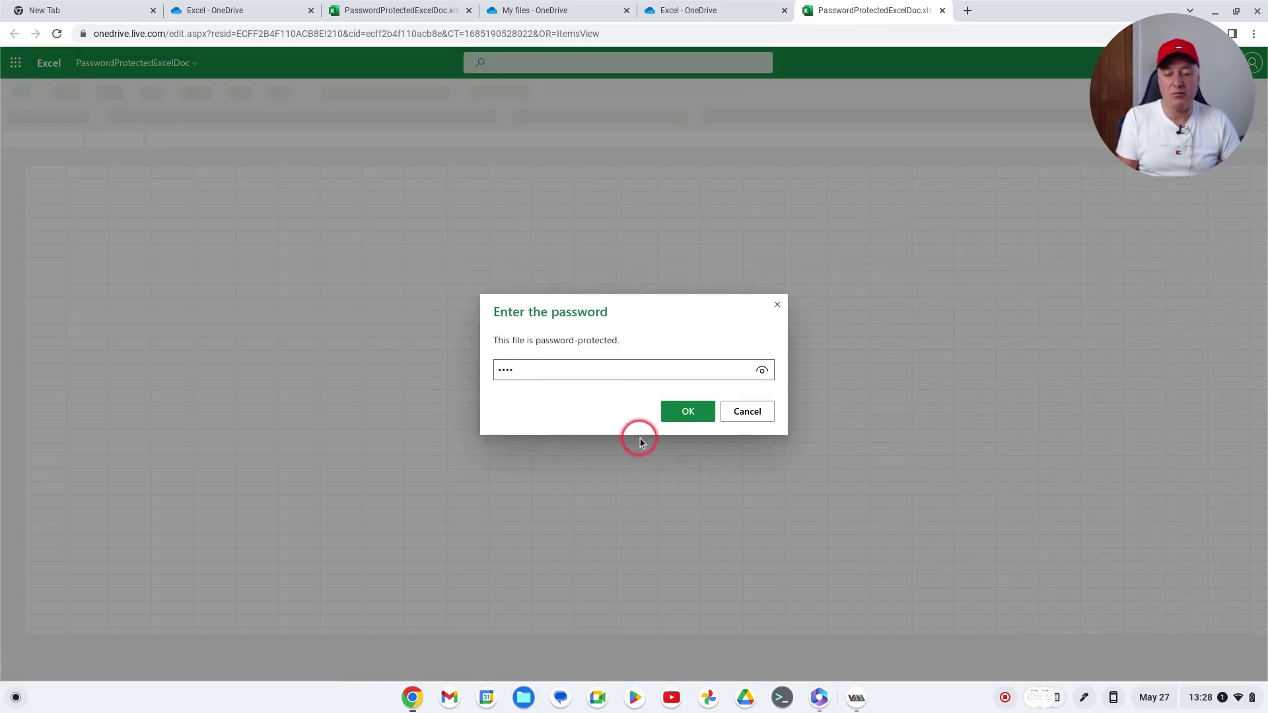
pyautogui.click(700, 413)
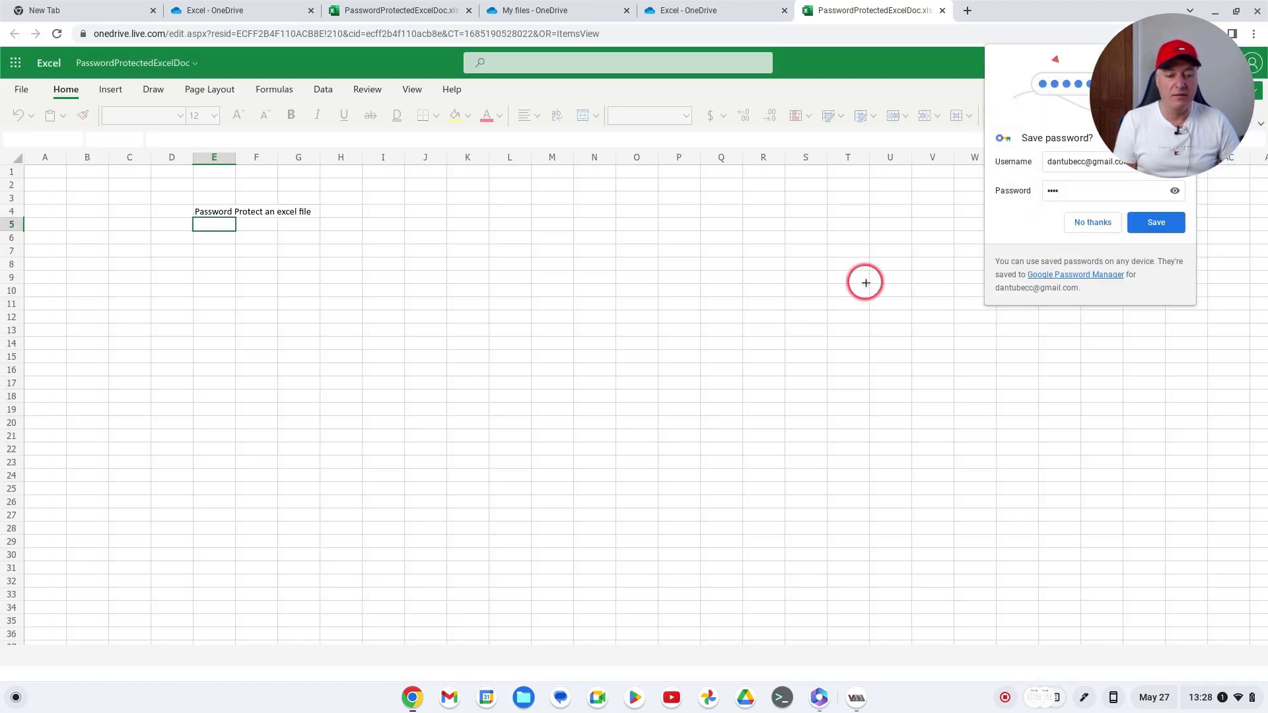
pyautogui.click(1083, 223)
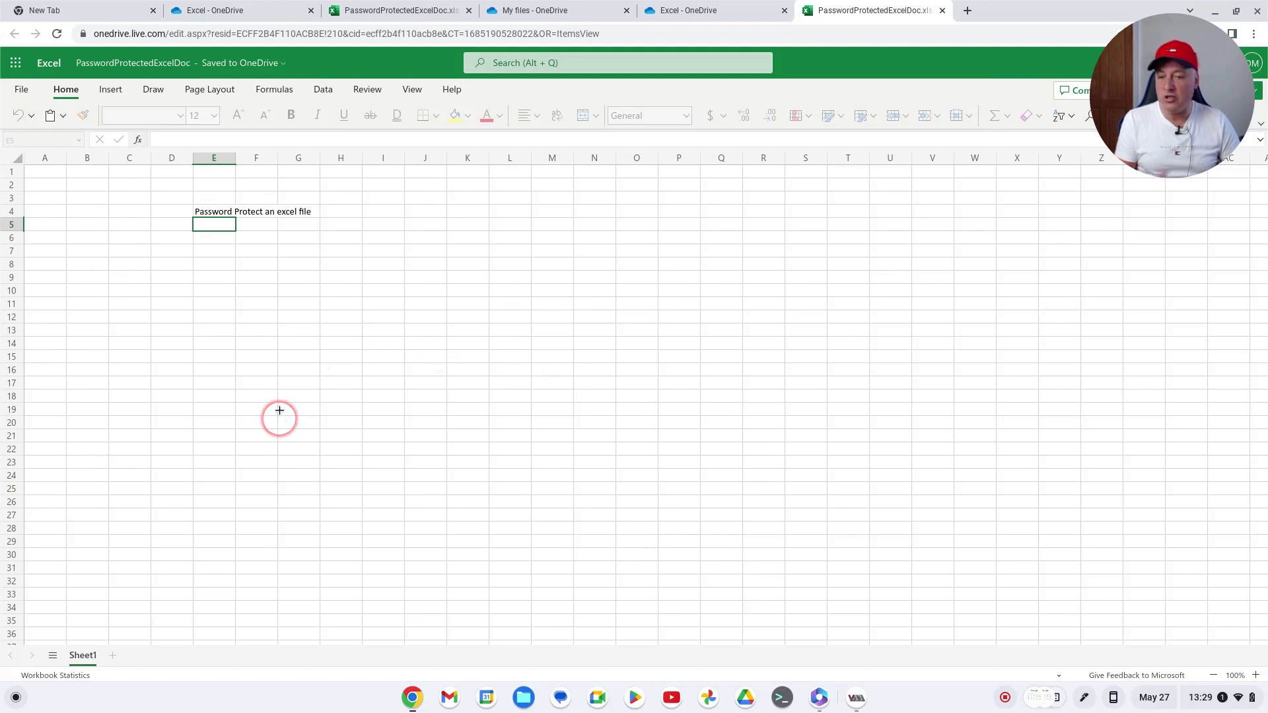
# Start File > Save As a copy to OneDrive, then cancel the folder picker
pyautogui.click(23, 92)
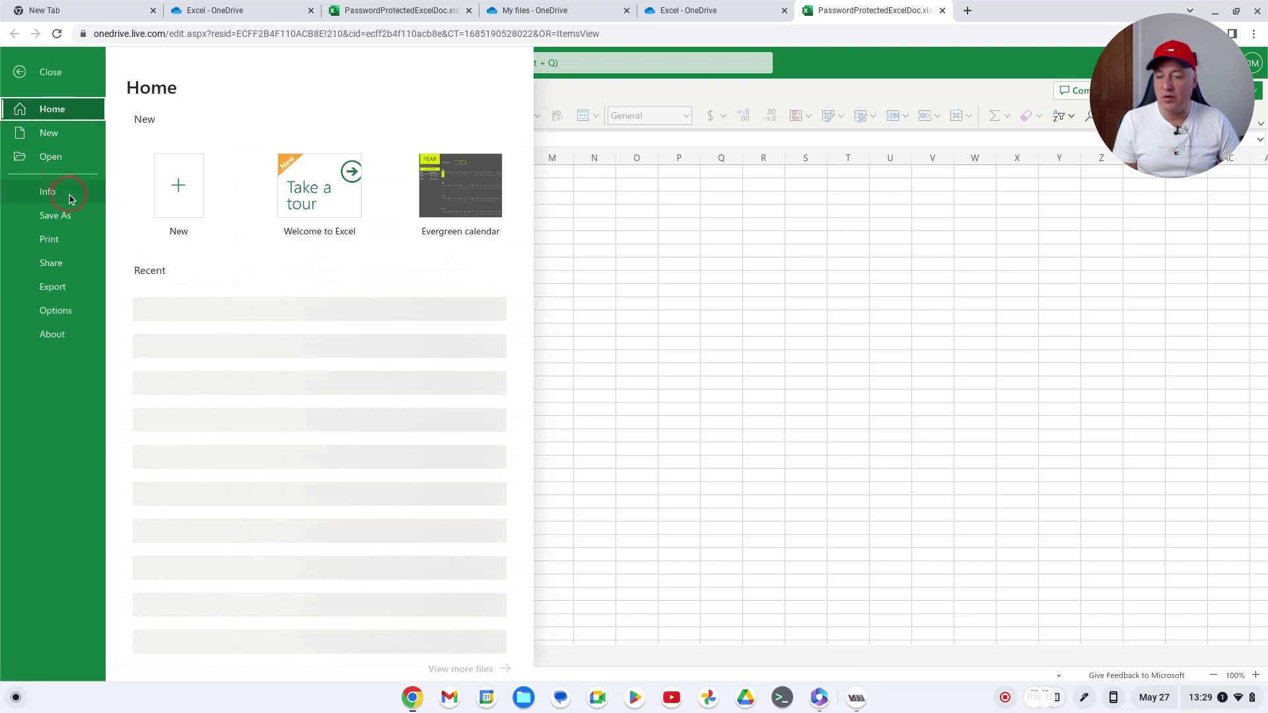
pyautogui.click(60, 220)
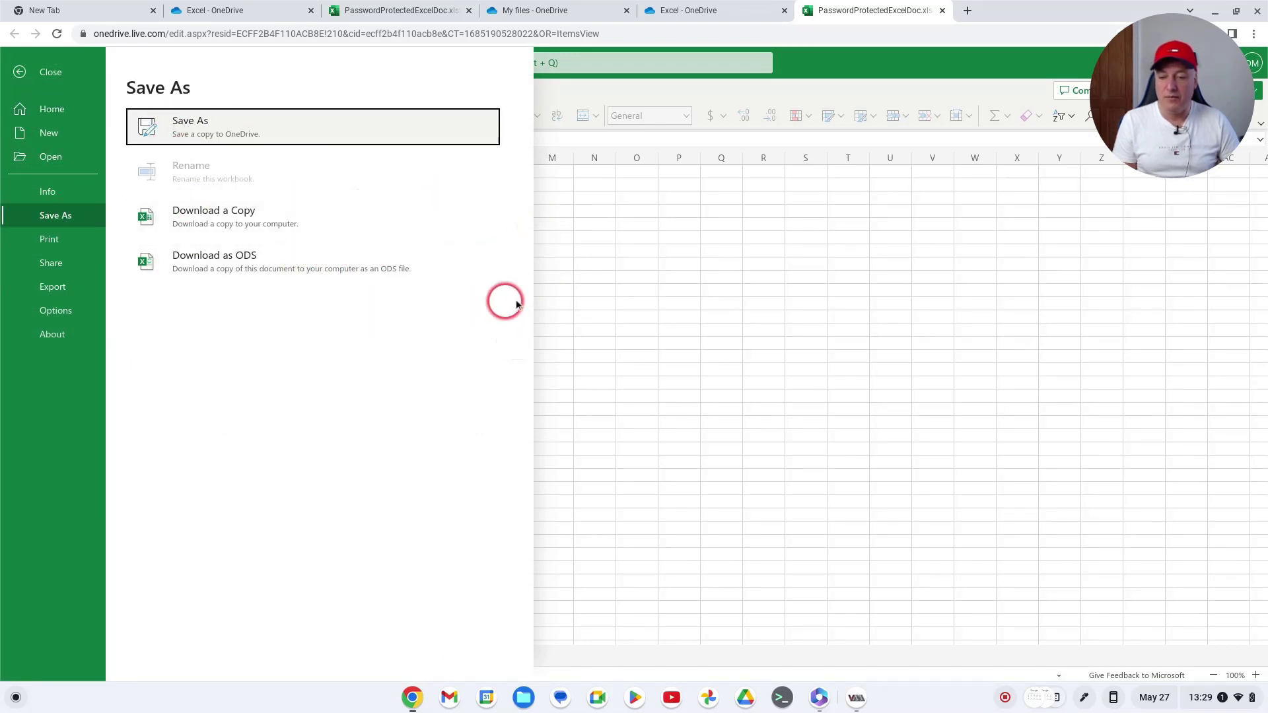
pyautogui.click(236, 130)
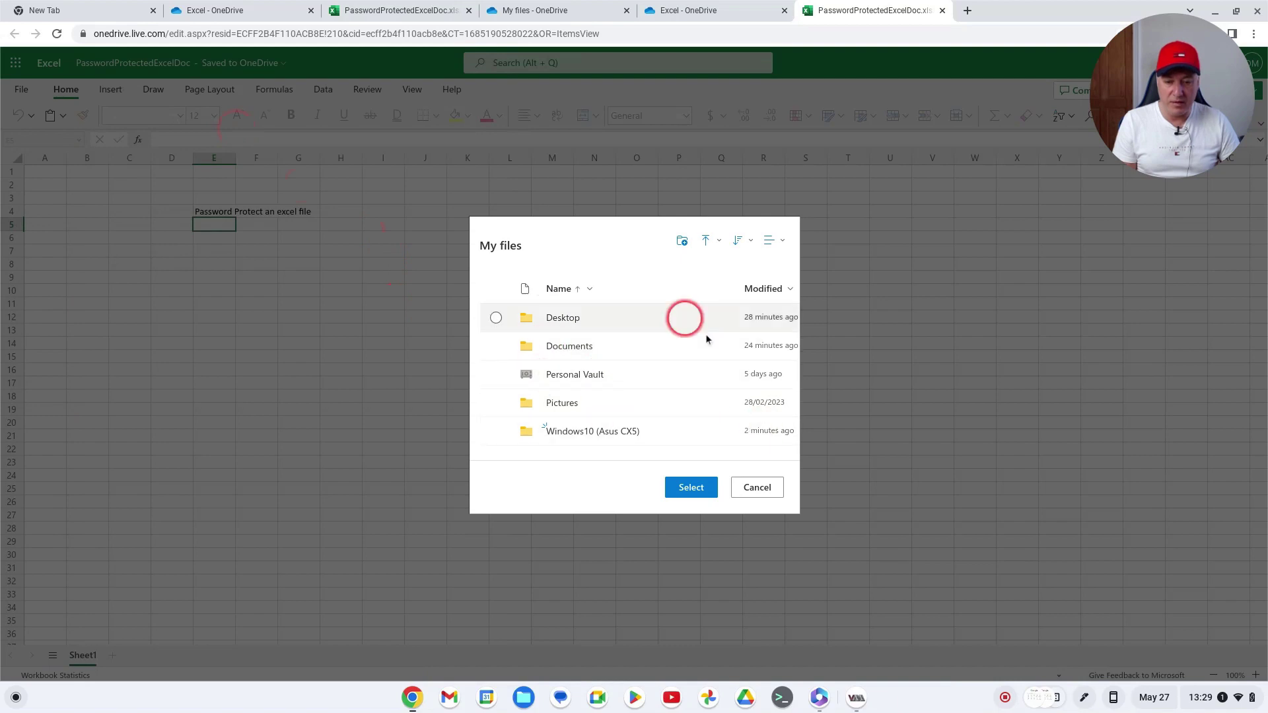
pyautogui.click(753, 489)
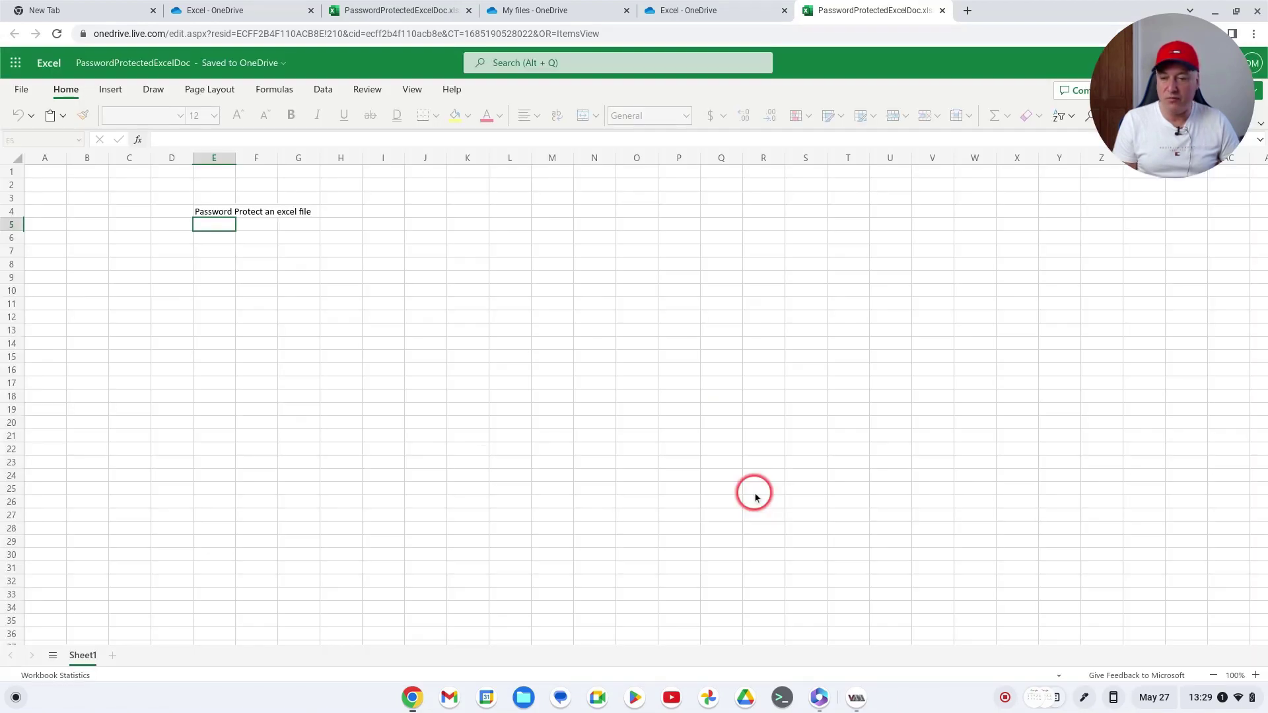
# Open the workbook's OneDrive location, then begin renaming the workbook to 'NewExcel'
pyautogui.click(285, 64)
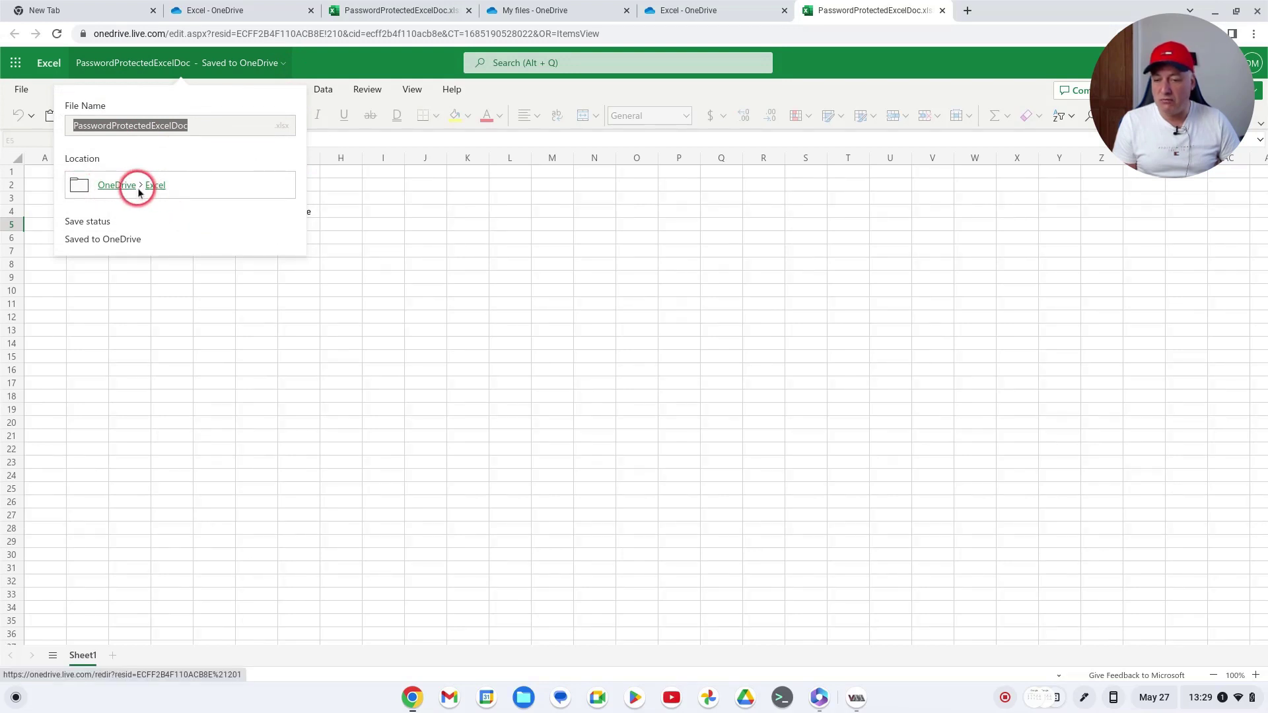
pyautogui.click(117, 186)
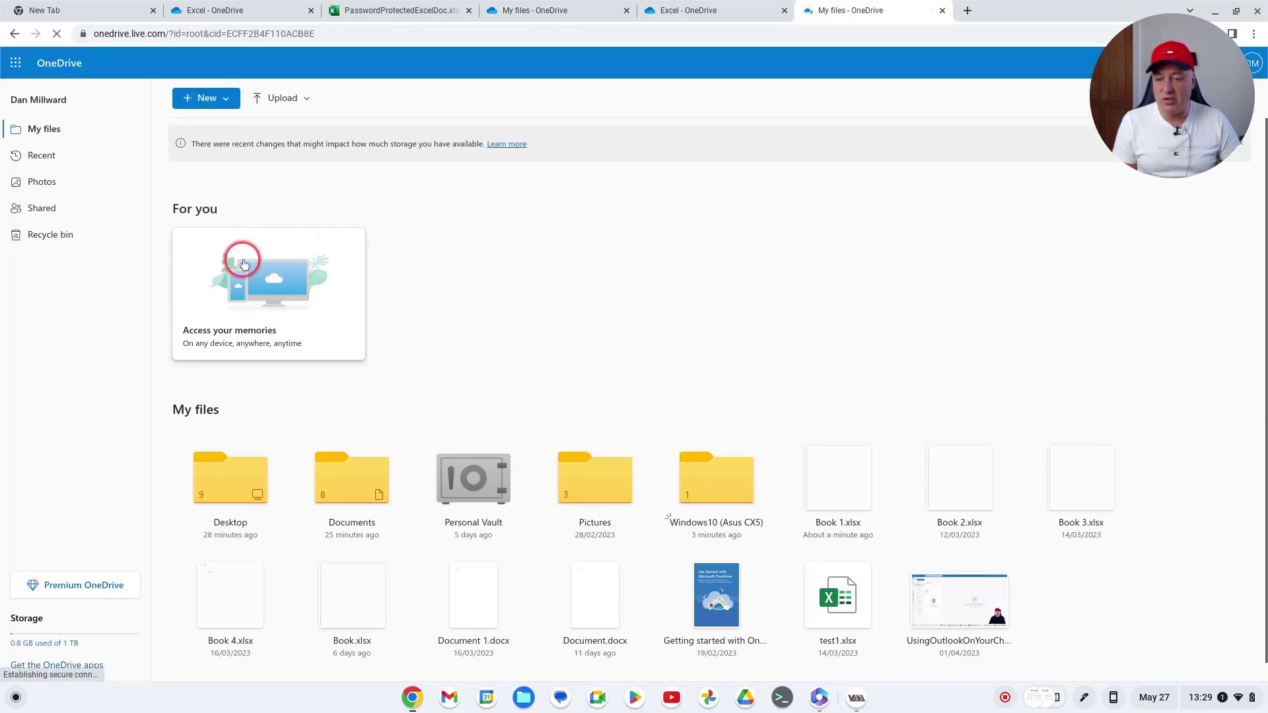
pyautogui.click(395, 11)
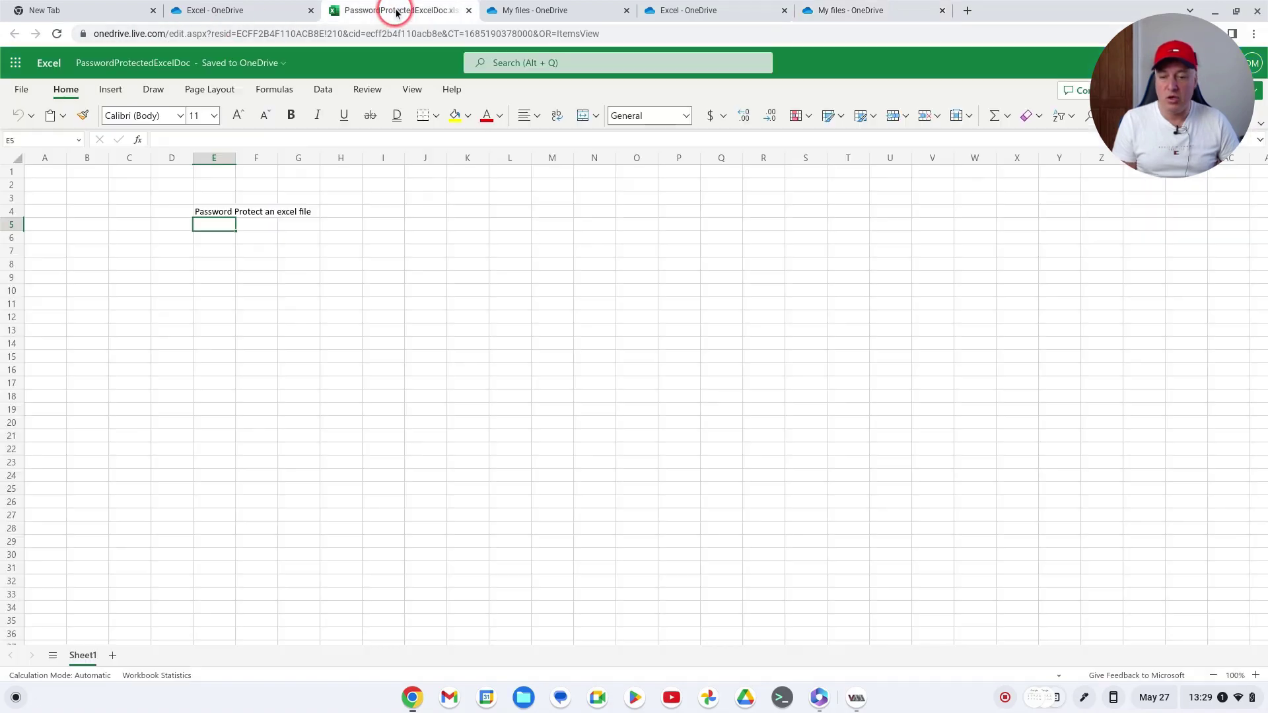
pyautogui.click(277, 71)
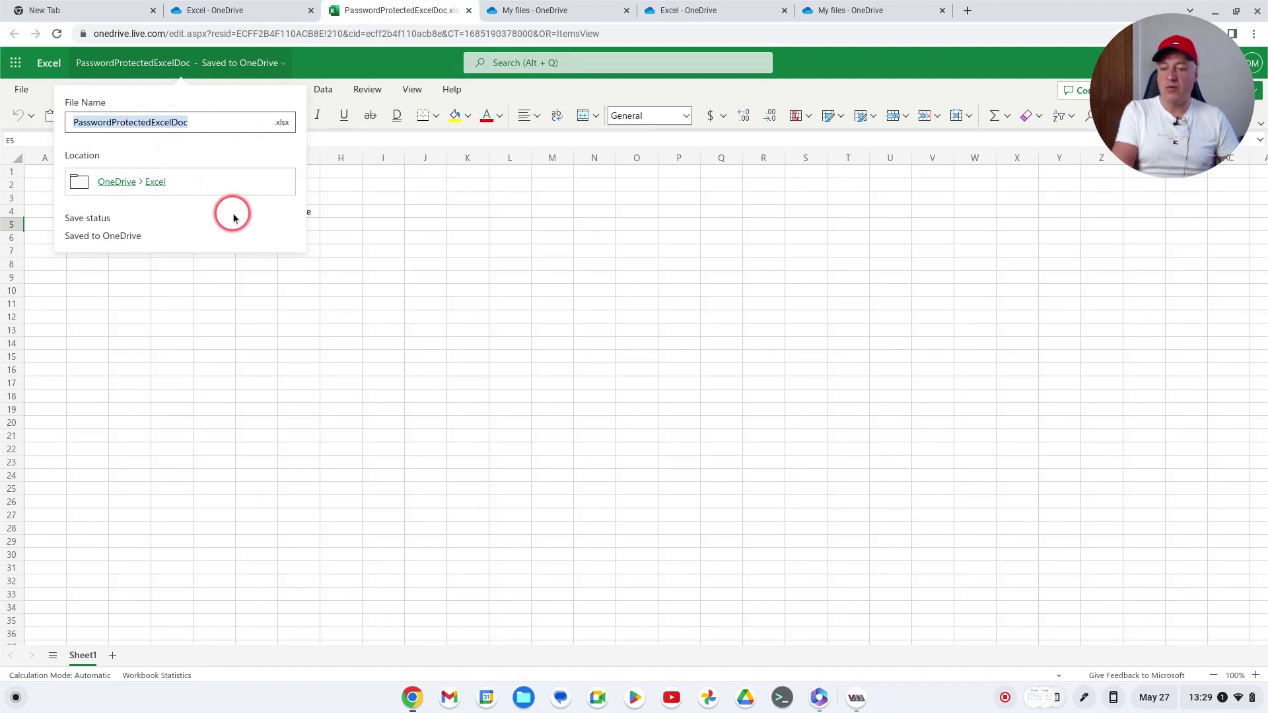
pyautogui.write('New')
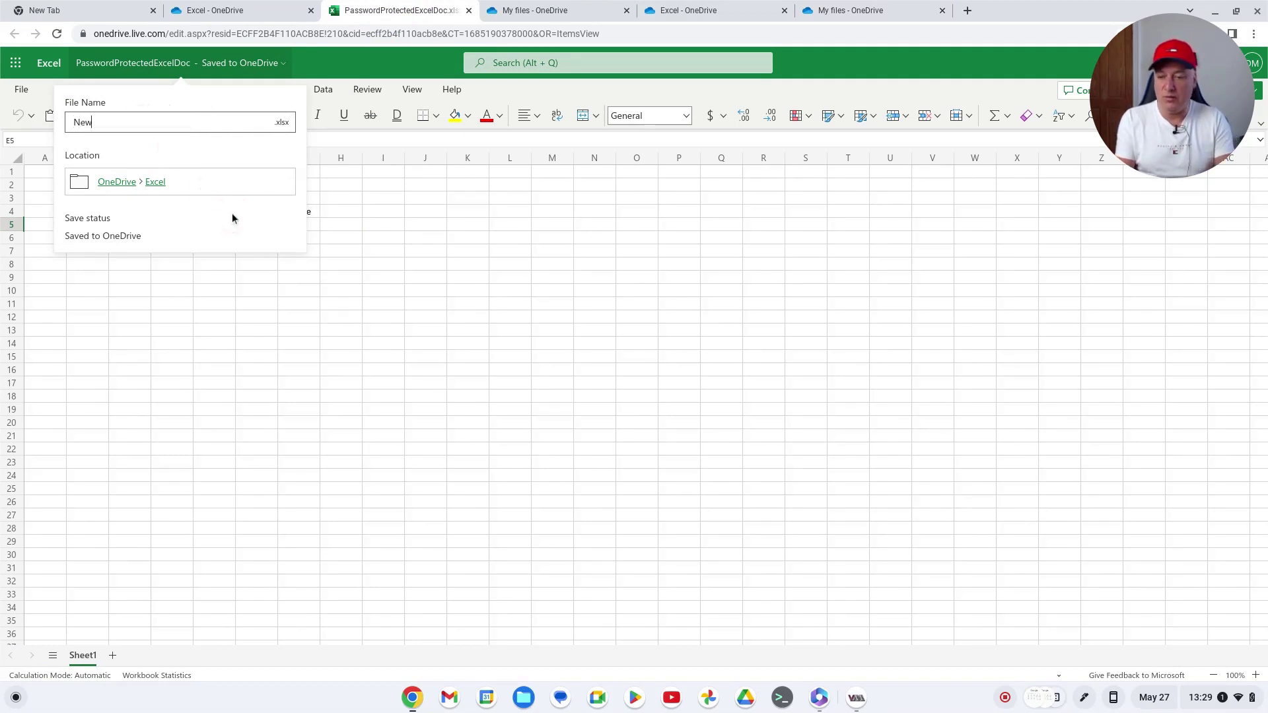
pyautogui.write('Exc')
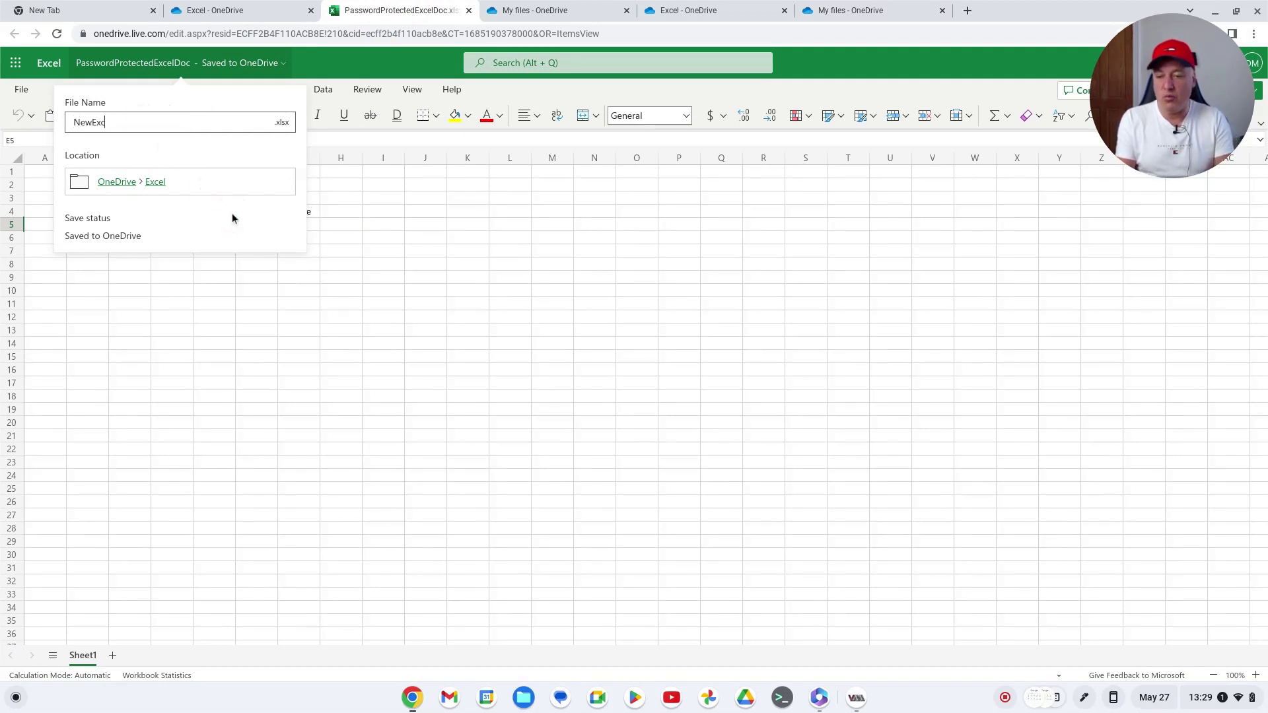
pyautogui.write('el')
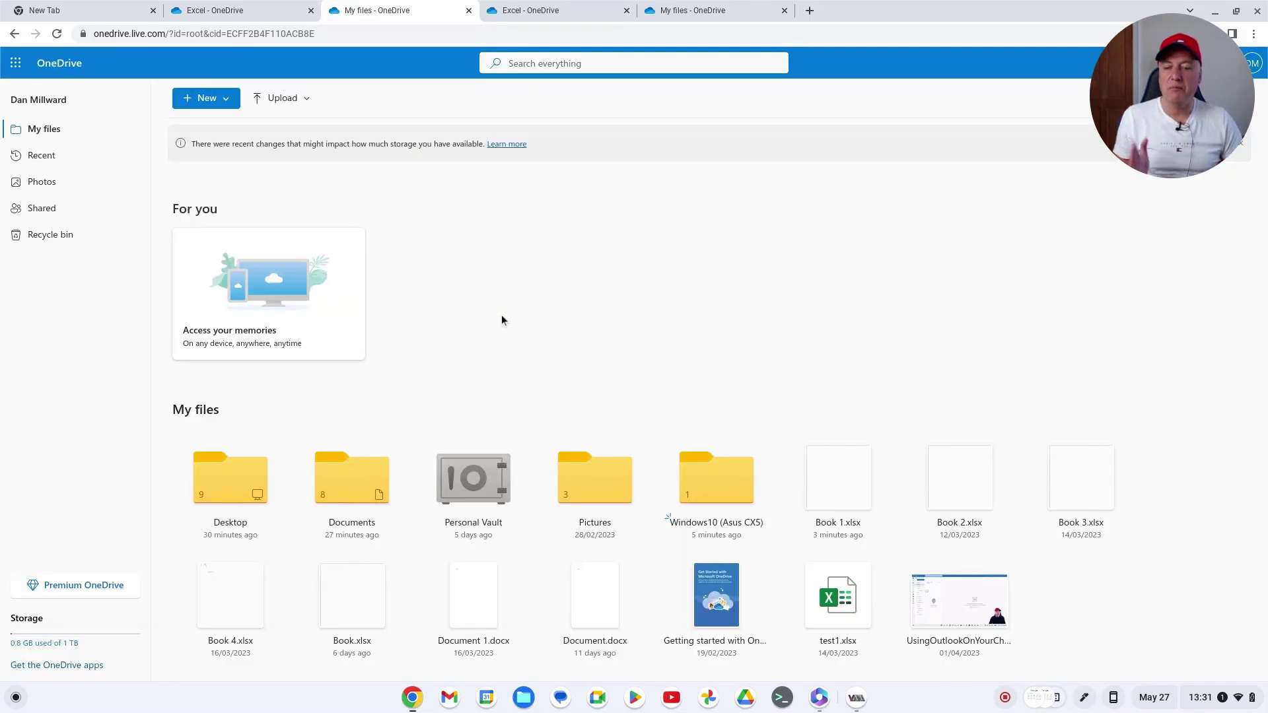
# Navigate to Windows10 (Asus CX5) > MS Office > Excel and close the loading workbook tab
pyautogui.click(484, 362)
pyautogui.click(520, 364)
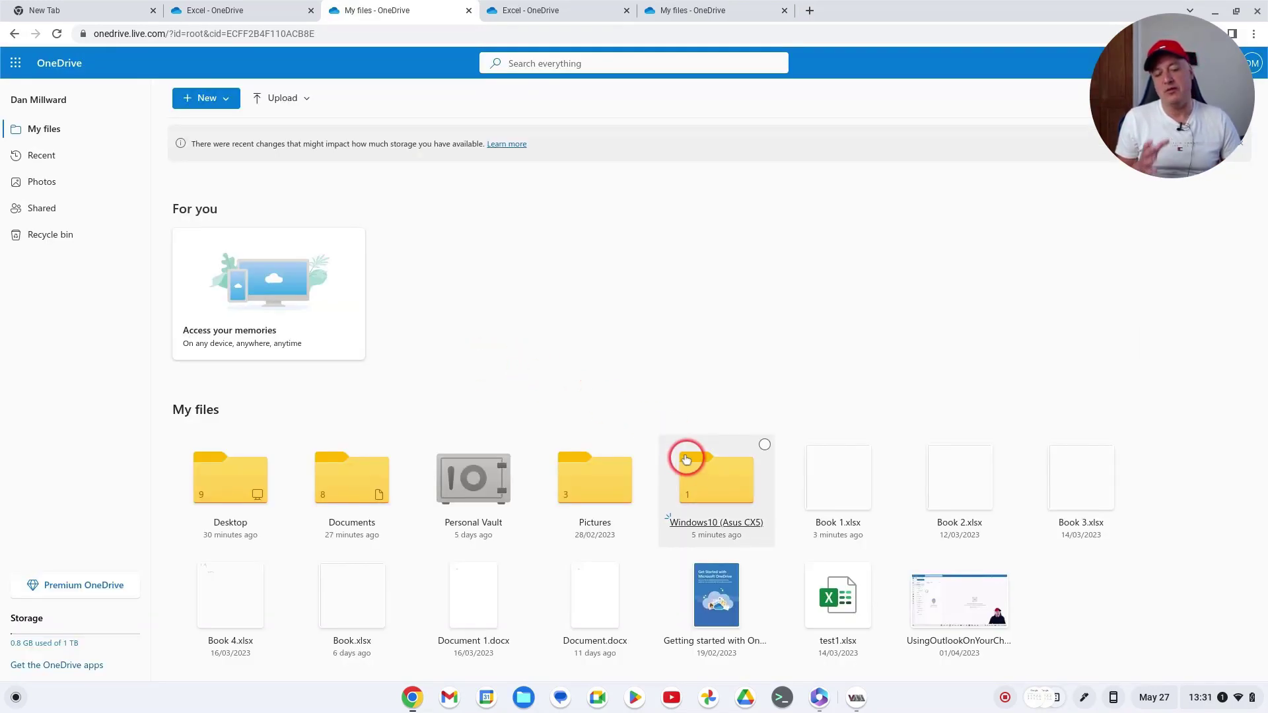
pyautogui.click(721, 467)
pyautogui.click(238, 277)
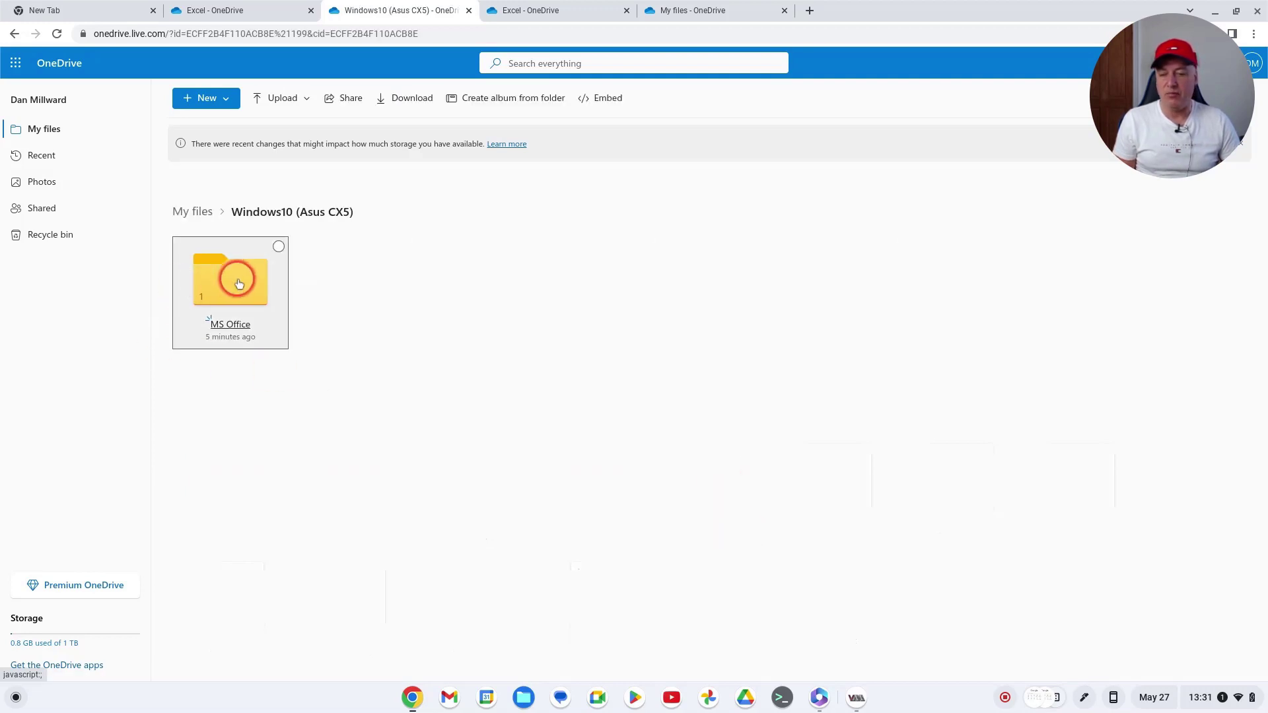
pyautogui.click(399, 476)
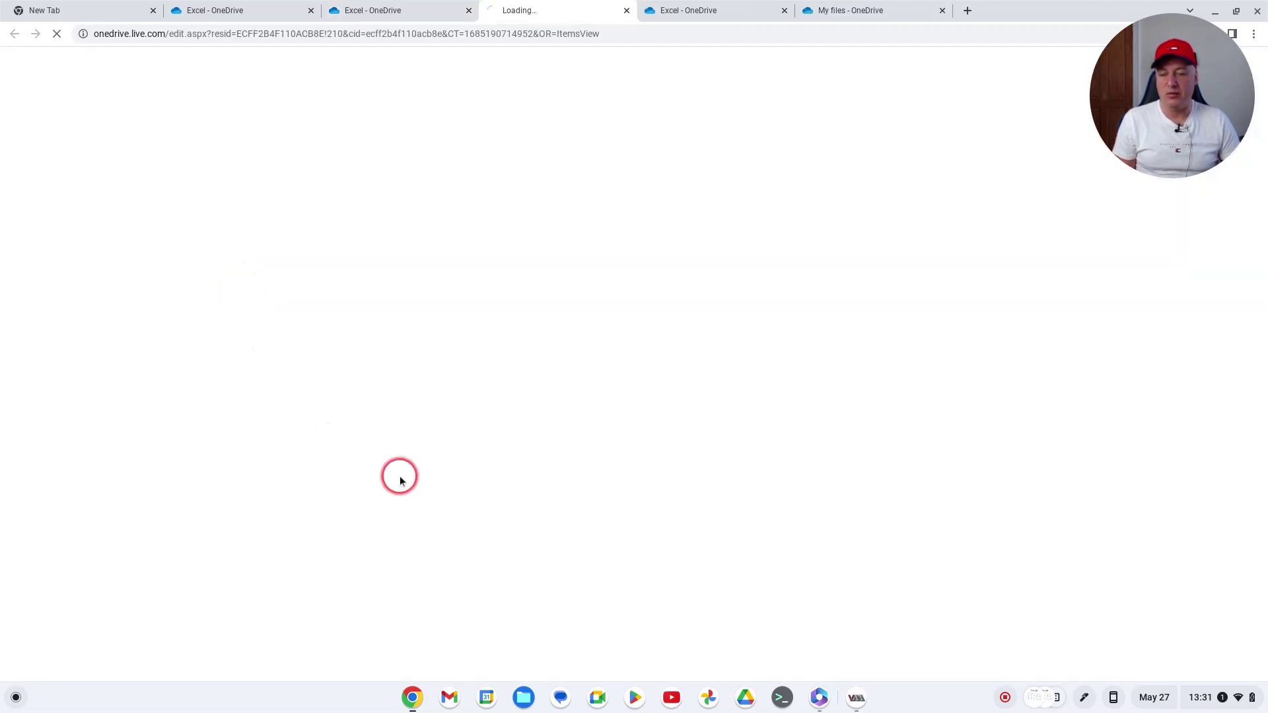
pyautogui.click(627, 11)
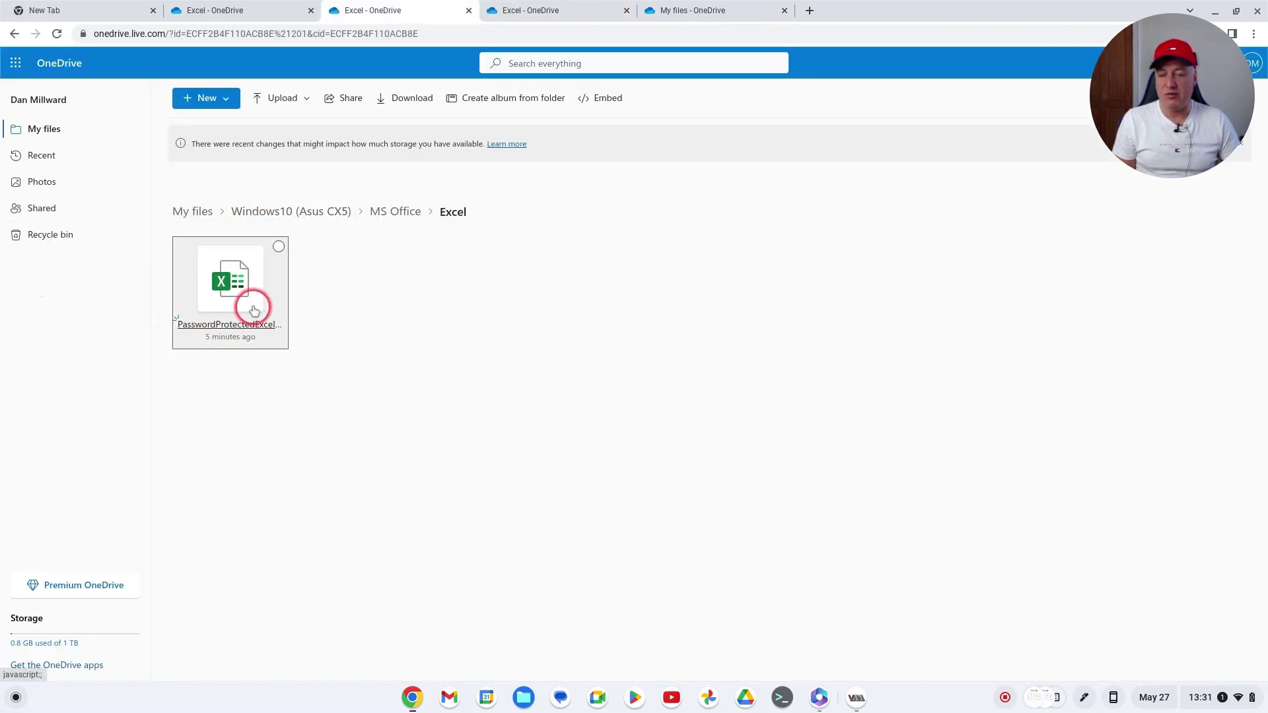
# Copy the PasswordProtectedExcel workbook into the same Excel folder
pyautogui.rightClick(221, 279)
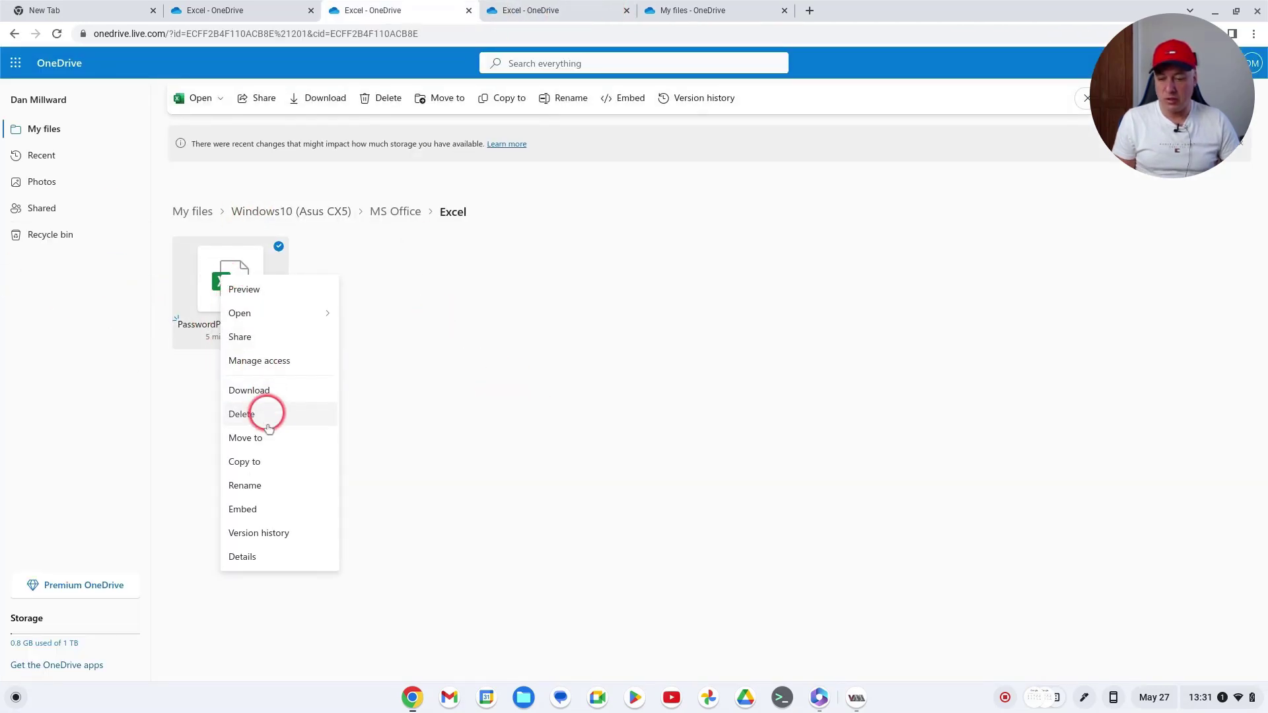
pyautogui.click(272, 463)
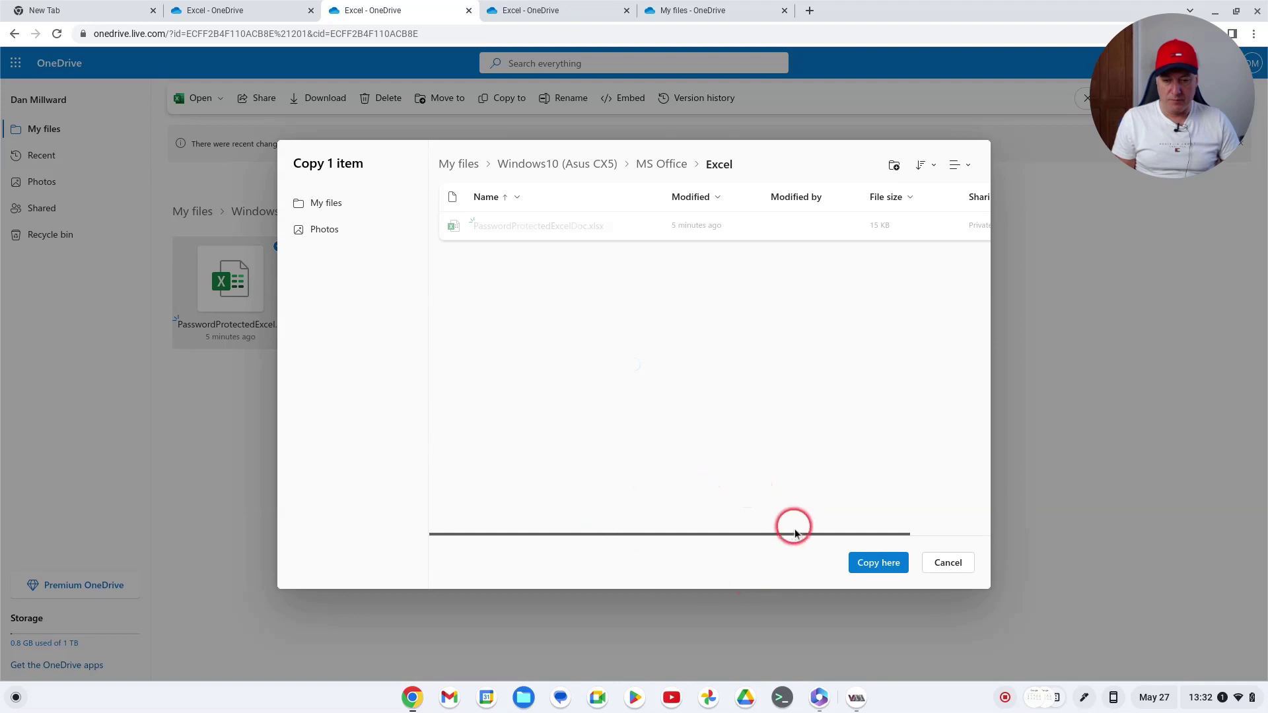
pyautogui.click(879, 566)
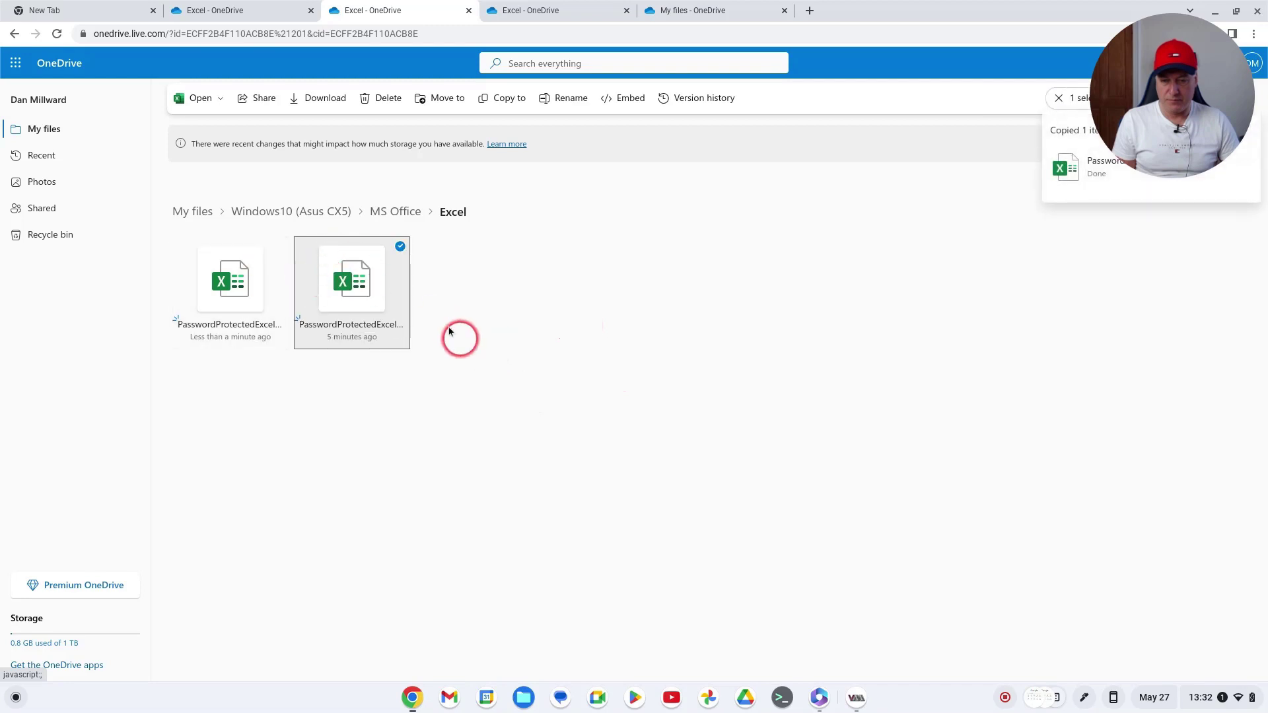
# Rename the workbook copy to ExcelTemplate(Password) and select the renamed file
pyautogui.rightClick(359, 299)
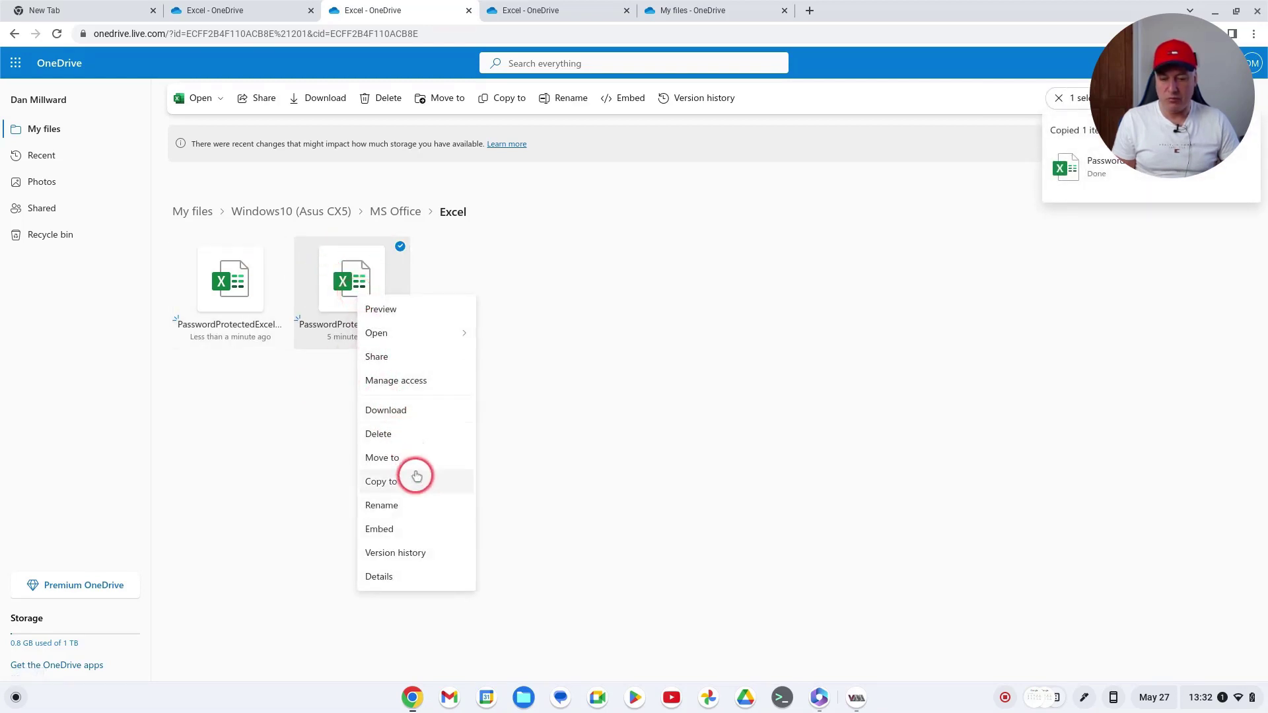
pyautogui.click(423, 507)
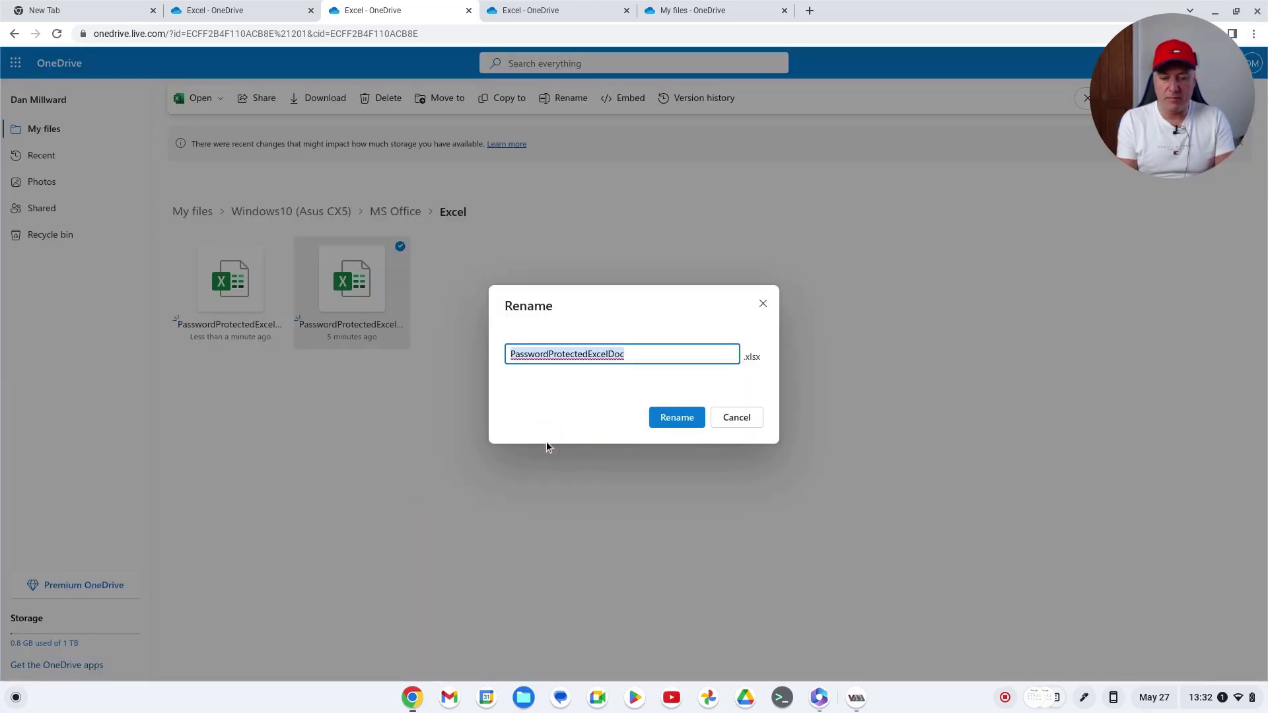
pyautogui.write('ExcelTemplate')
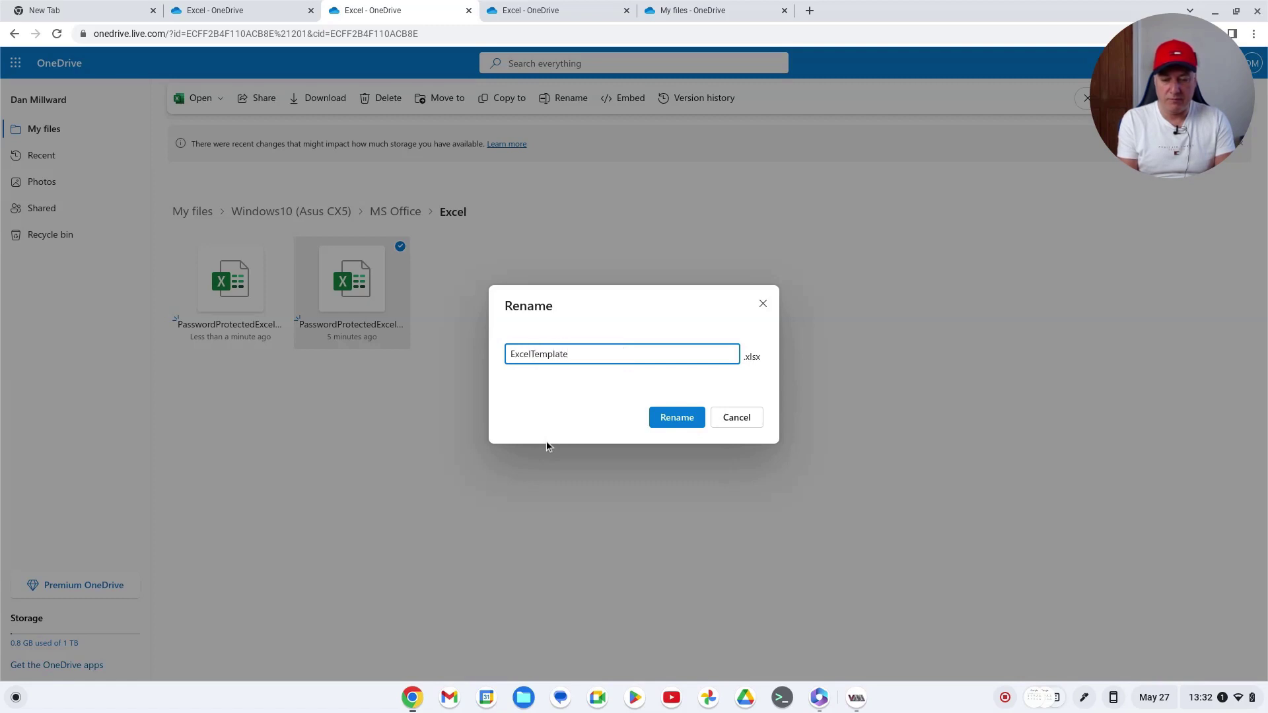
pyautogui.write('(Pass')
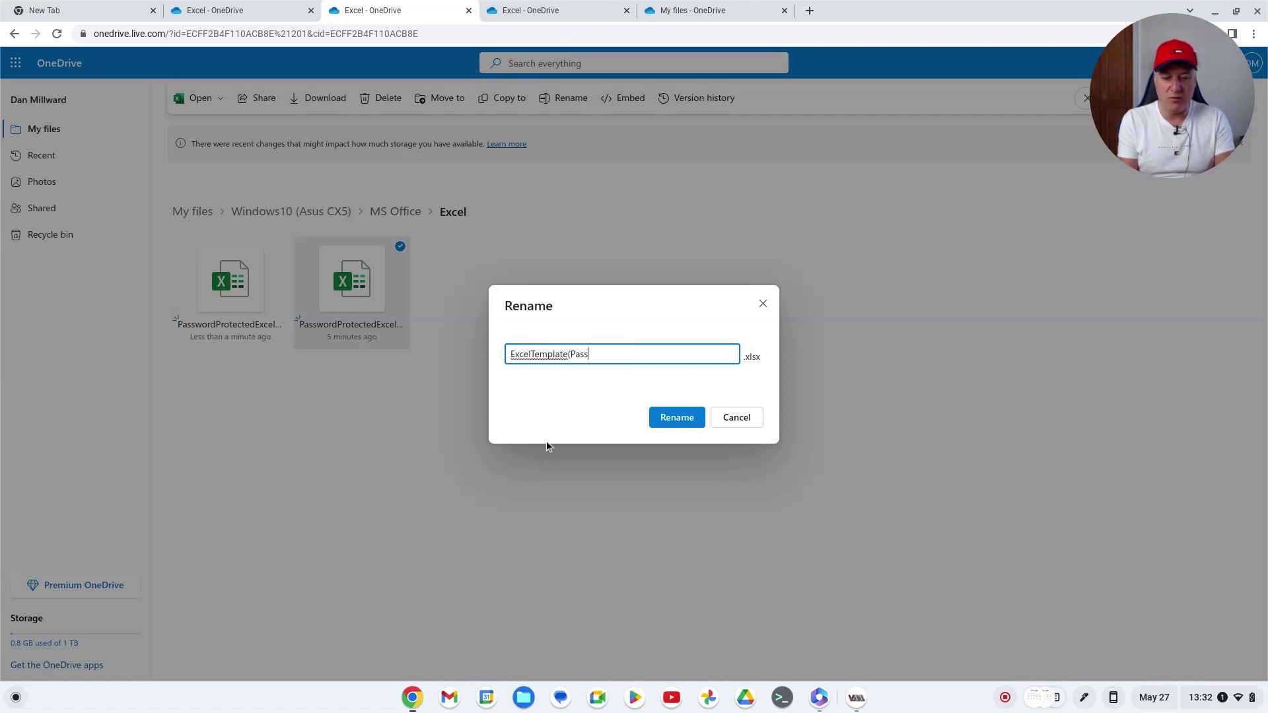
pyautogui.write('word)')
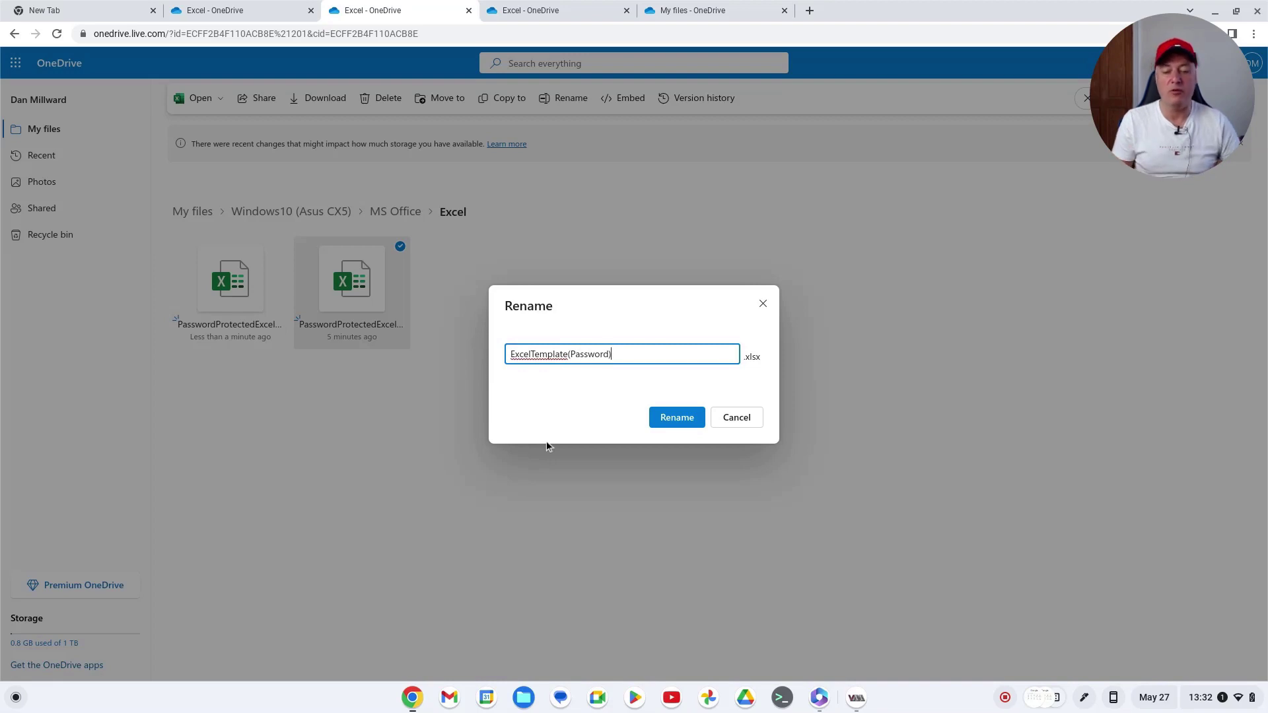
pyautogui.click(690, 432)
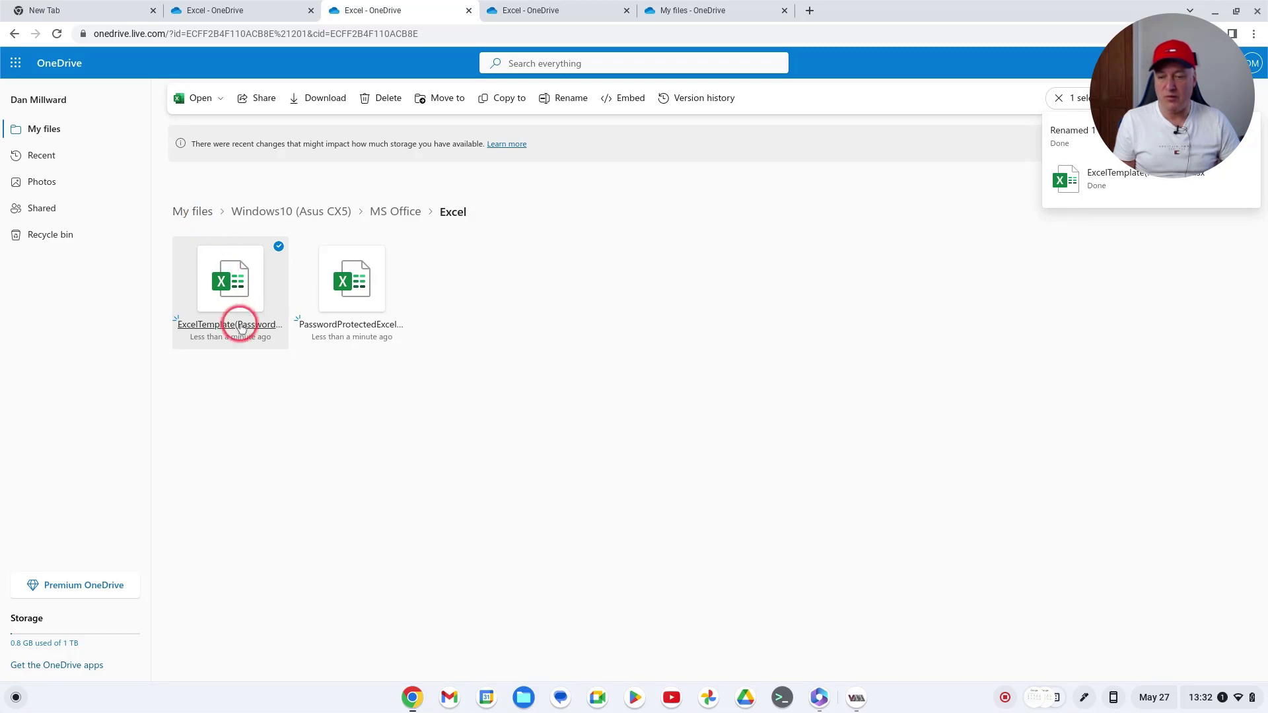
pyautogui.click(280, 416)
pyautogui.click(204, 250)
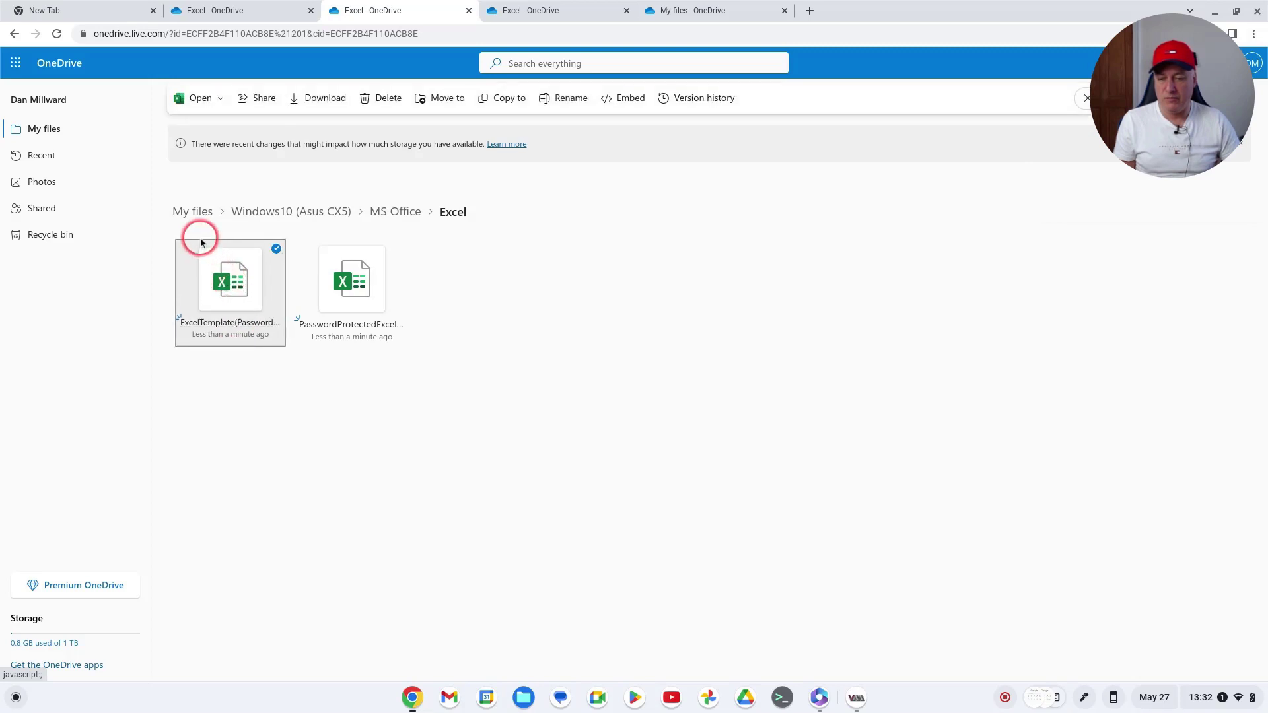
# Move ExcelTemplate(Password).xlsx from the Excel folder into My files
pyautogui.click(227, 283)
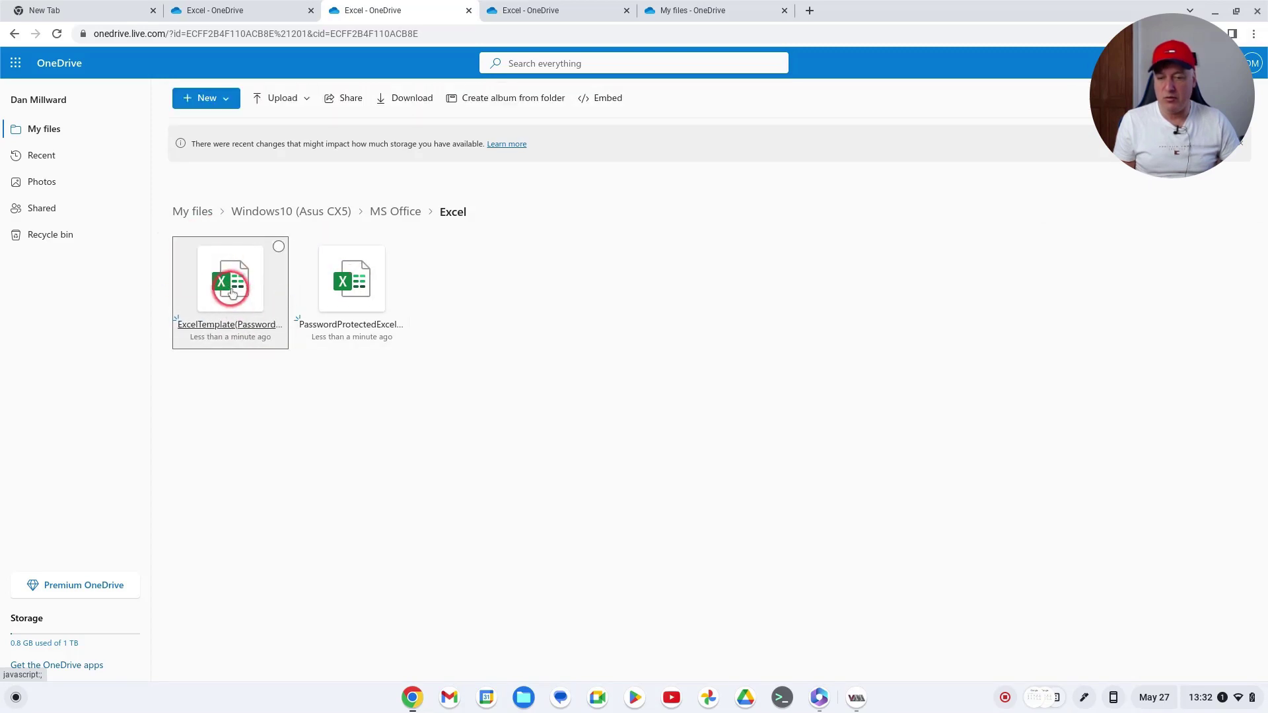
pyautogui.rightClick(231, 285)
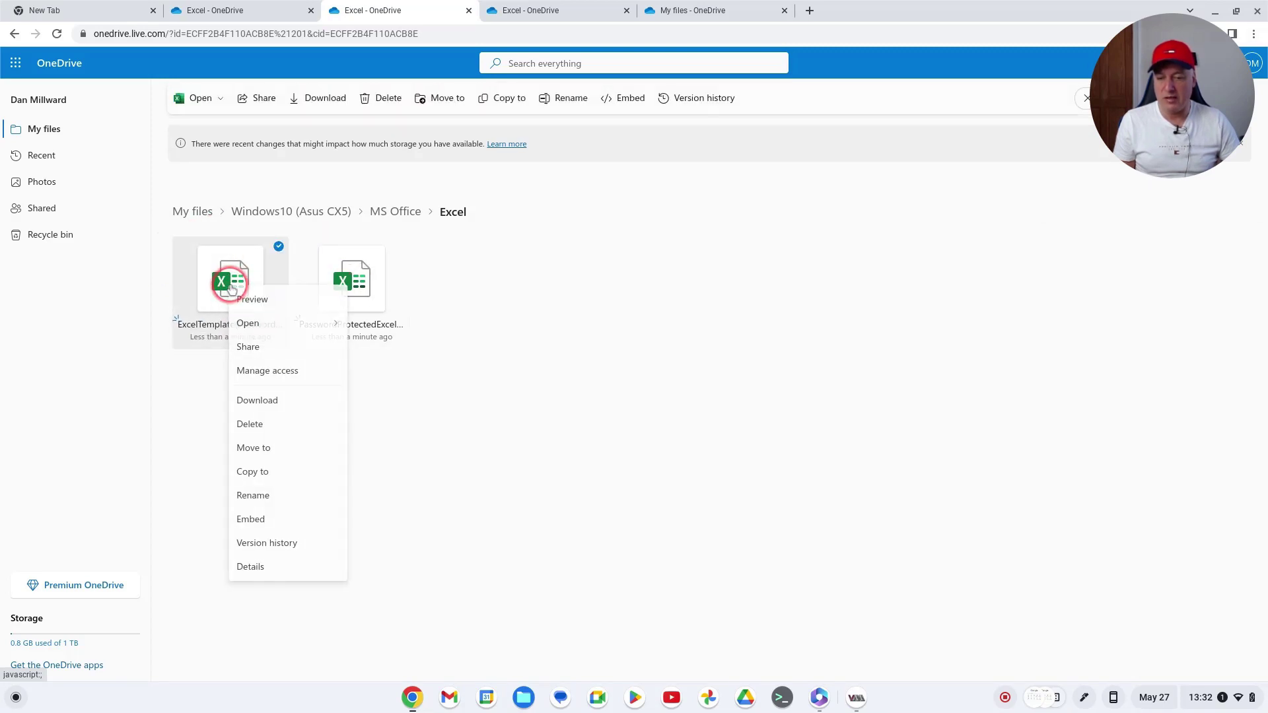
pyautogui.click(258, 447)
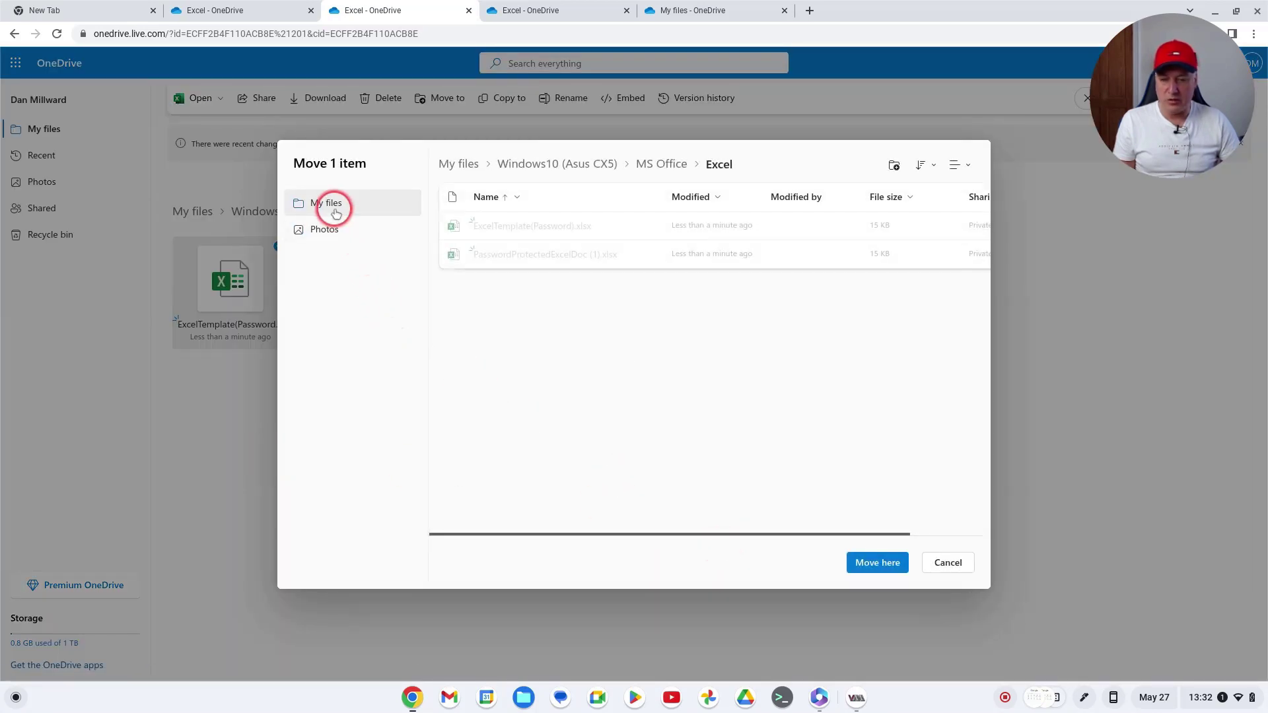
pyautogui.click(323, 205)
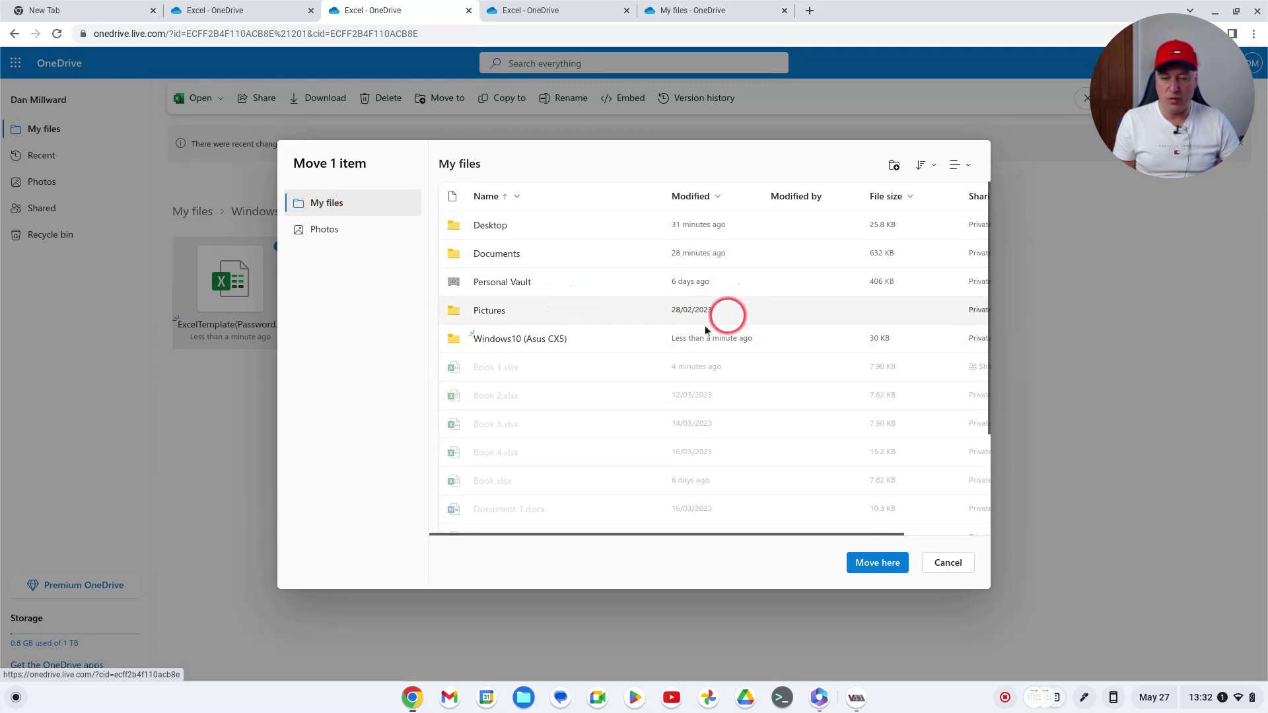
pyautogui.click(873, 566)
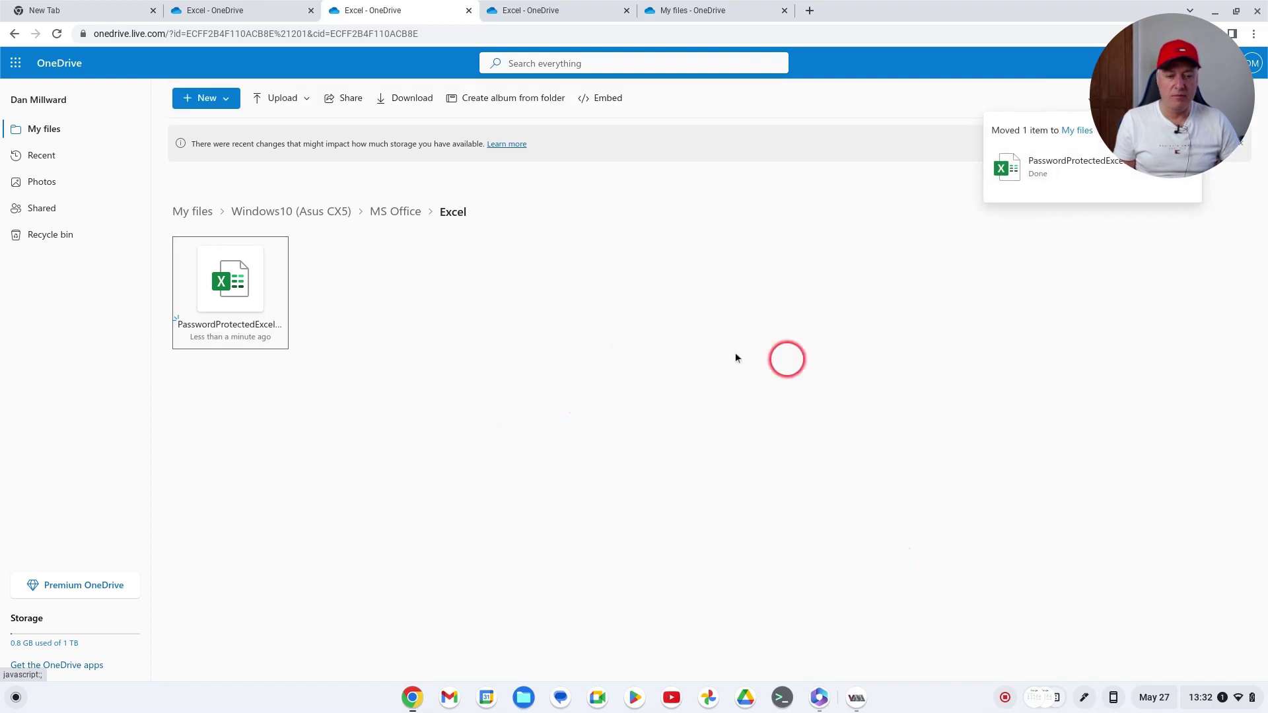
# In the other OneDrive tab, refresh My files to show the moved workbook
pyautogui.click(206, 12)
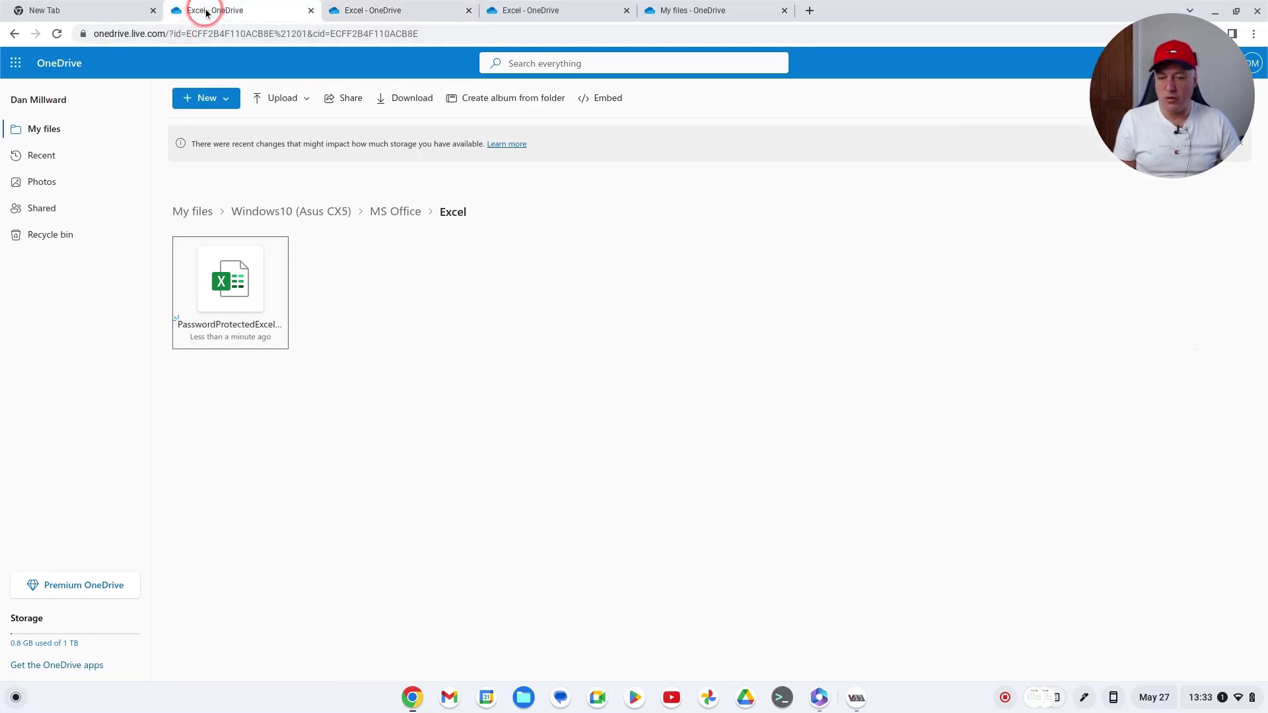
pyautogui.click(12, 127)
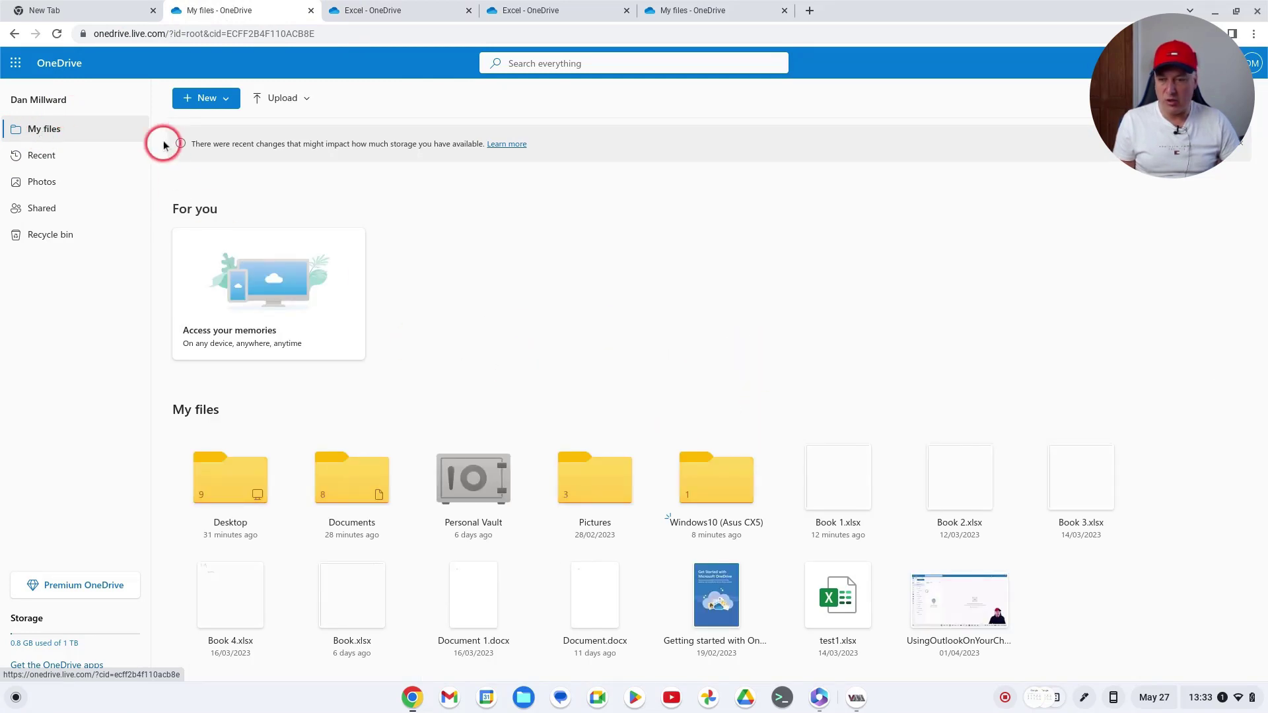
pyautogui.click(58, 34)
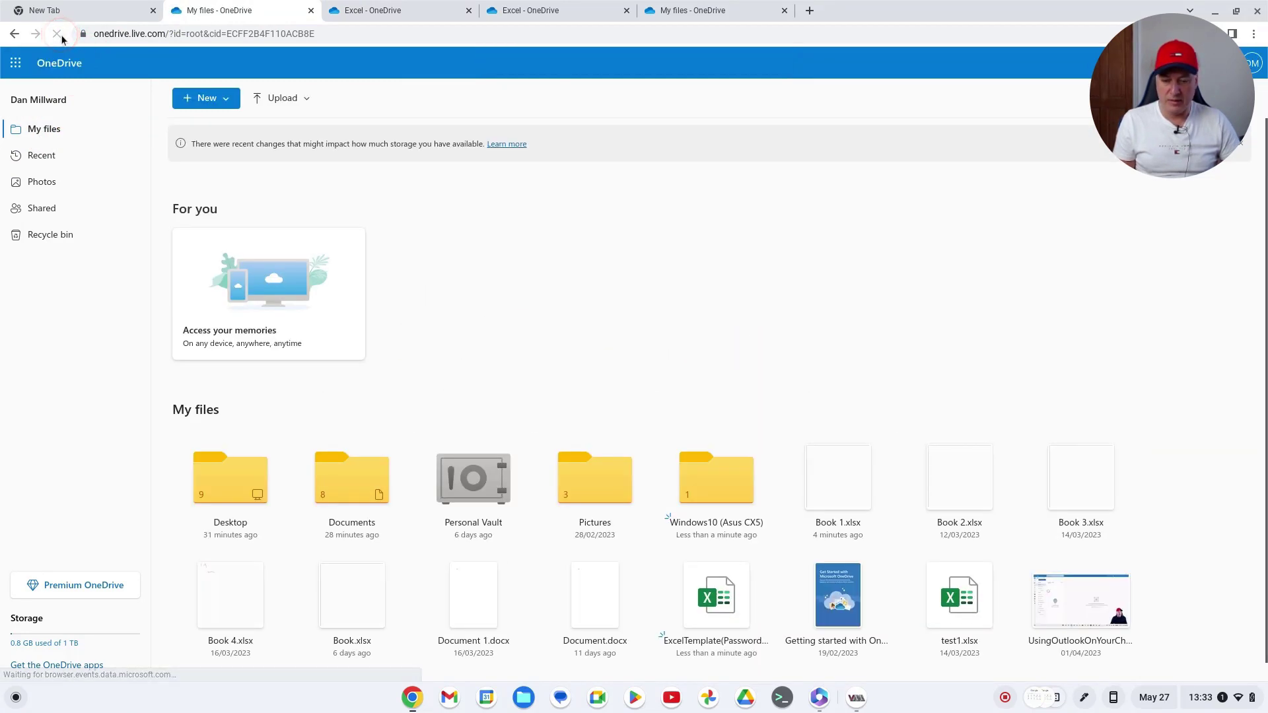
pyautogui.click(723, 299)
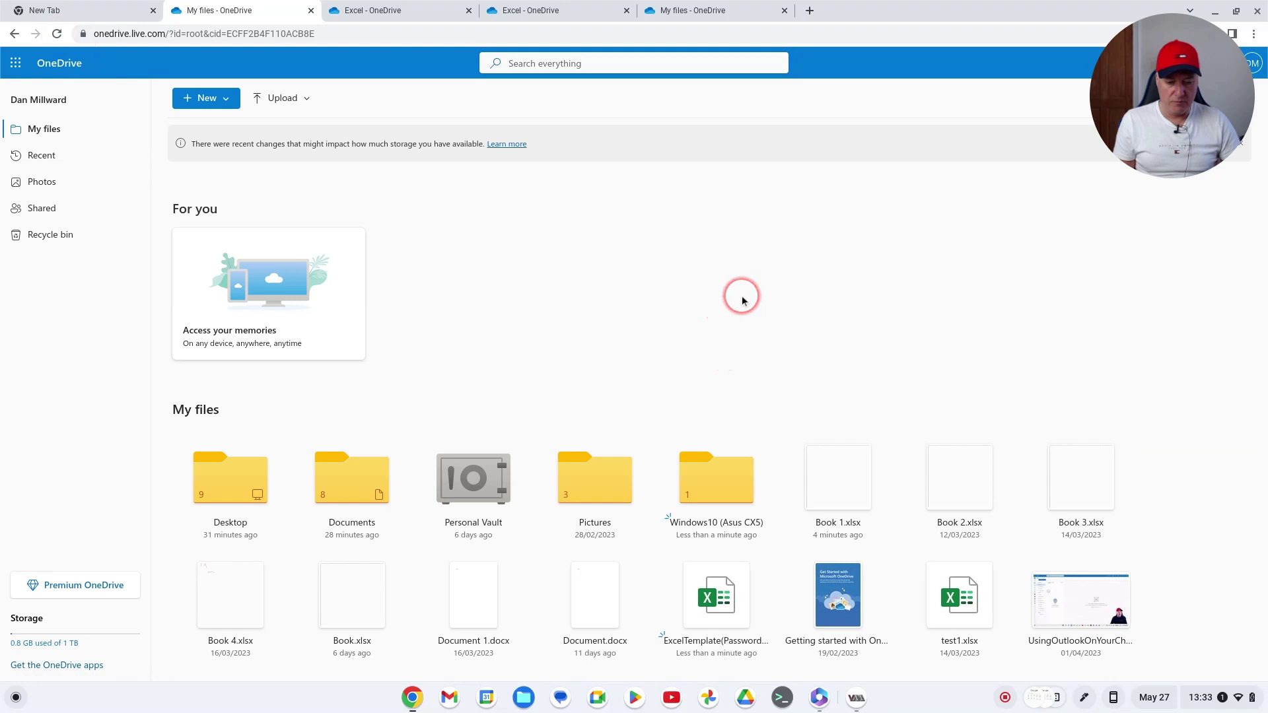
pyautogui.scroll(-1, 742, 297)
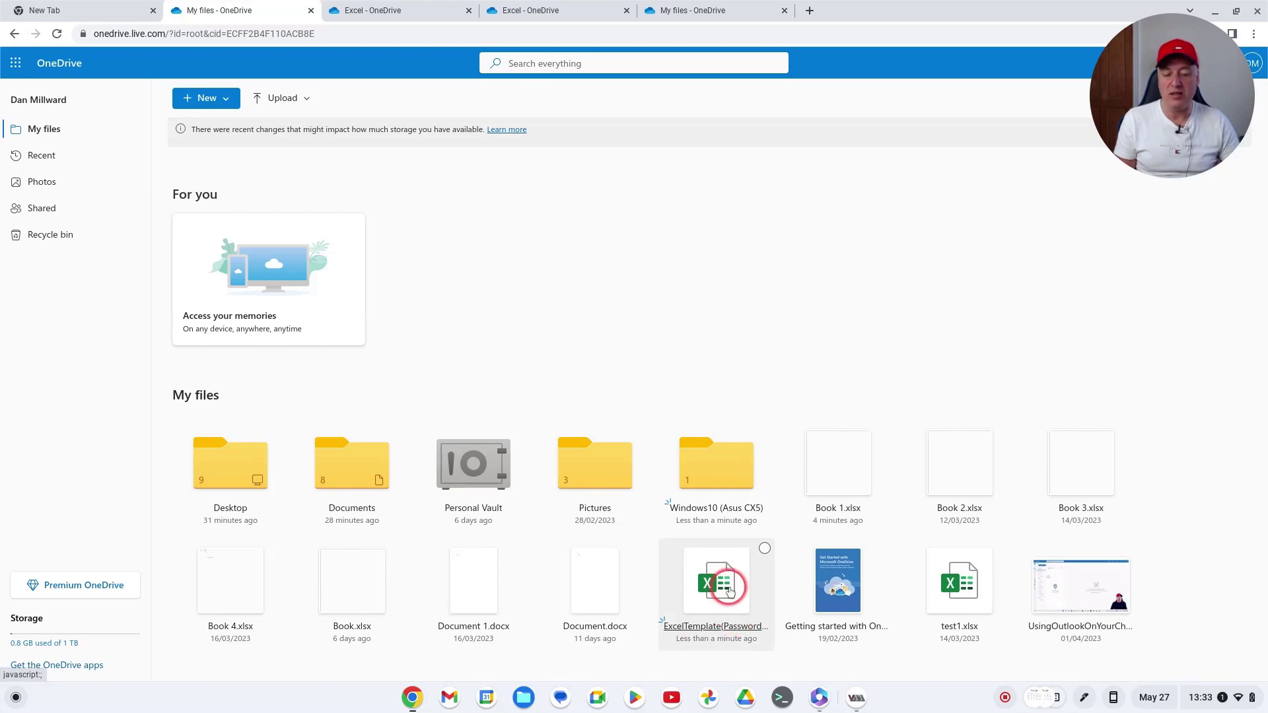
pyautogui.click(716, 582)
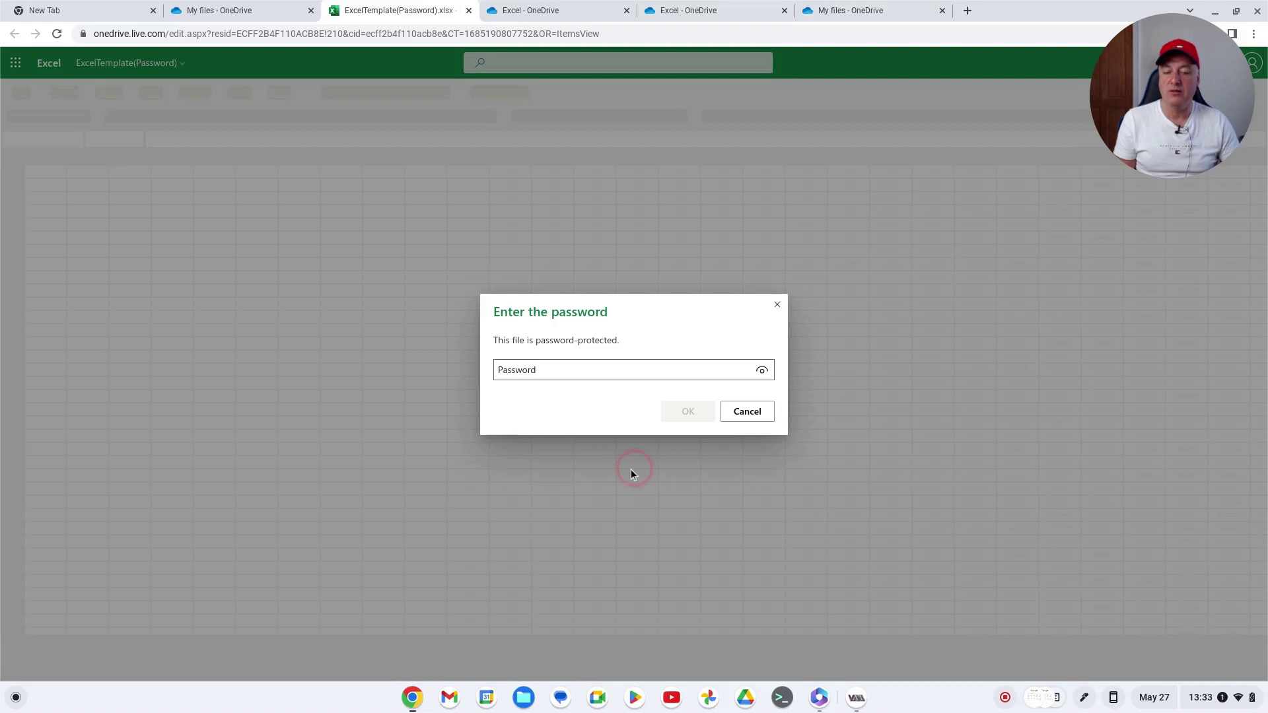
pyautogui.click(748, 412)
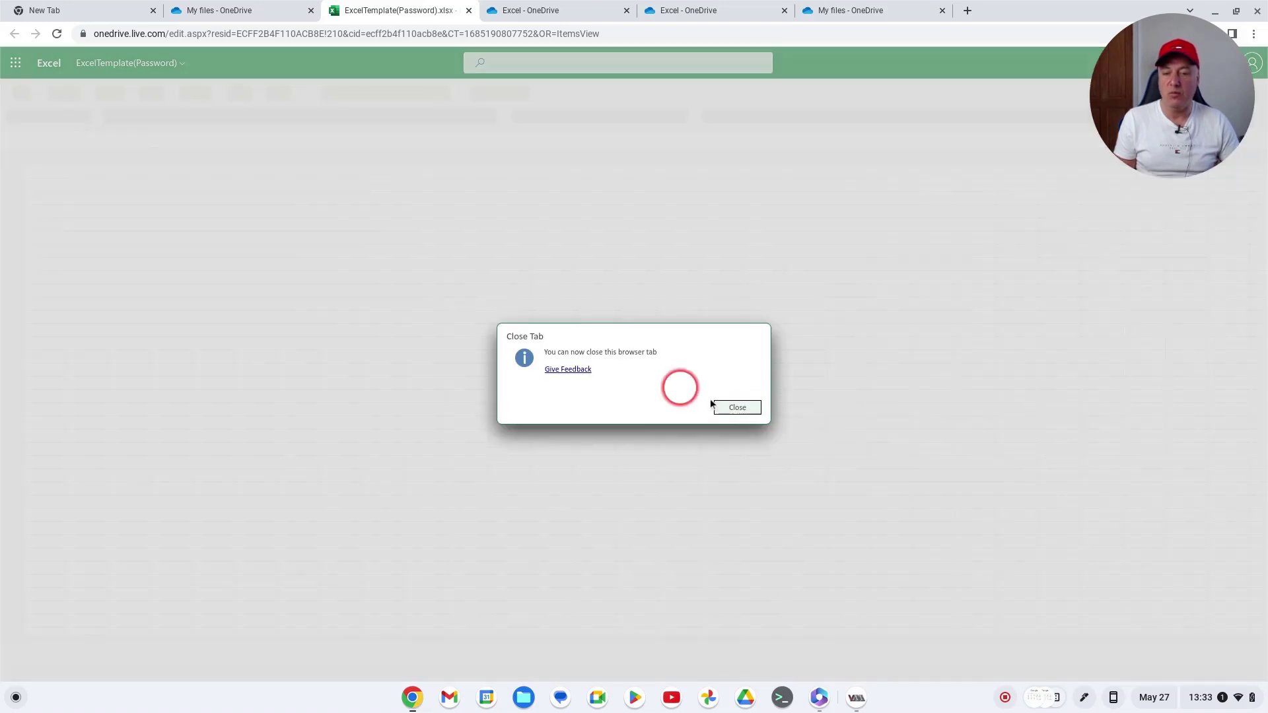
pyautogui.click(469, 11)
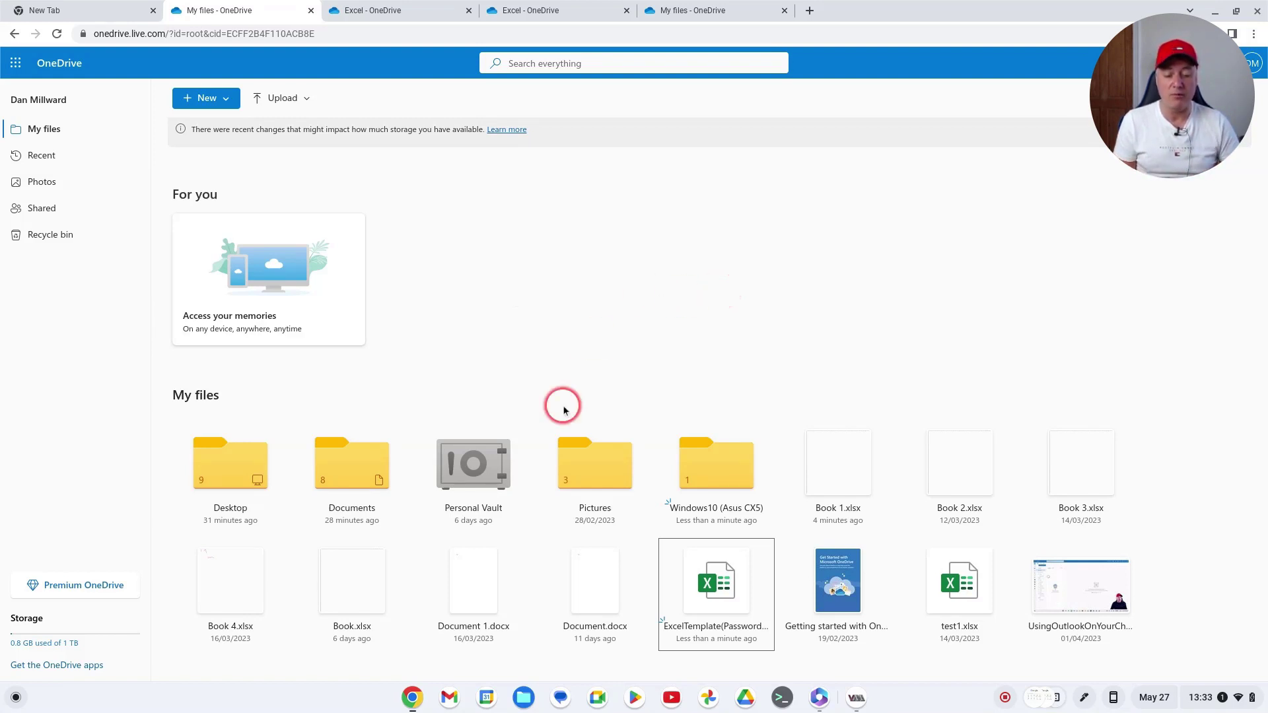
# Switch to the win10 virtual machine and launch Word from its desktop
pyautogui.click(860, 695)
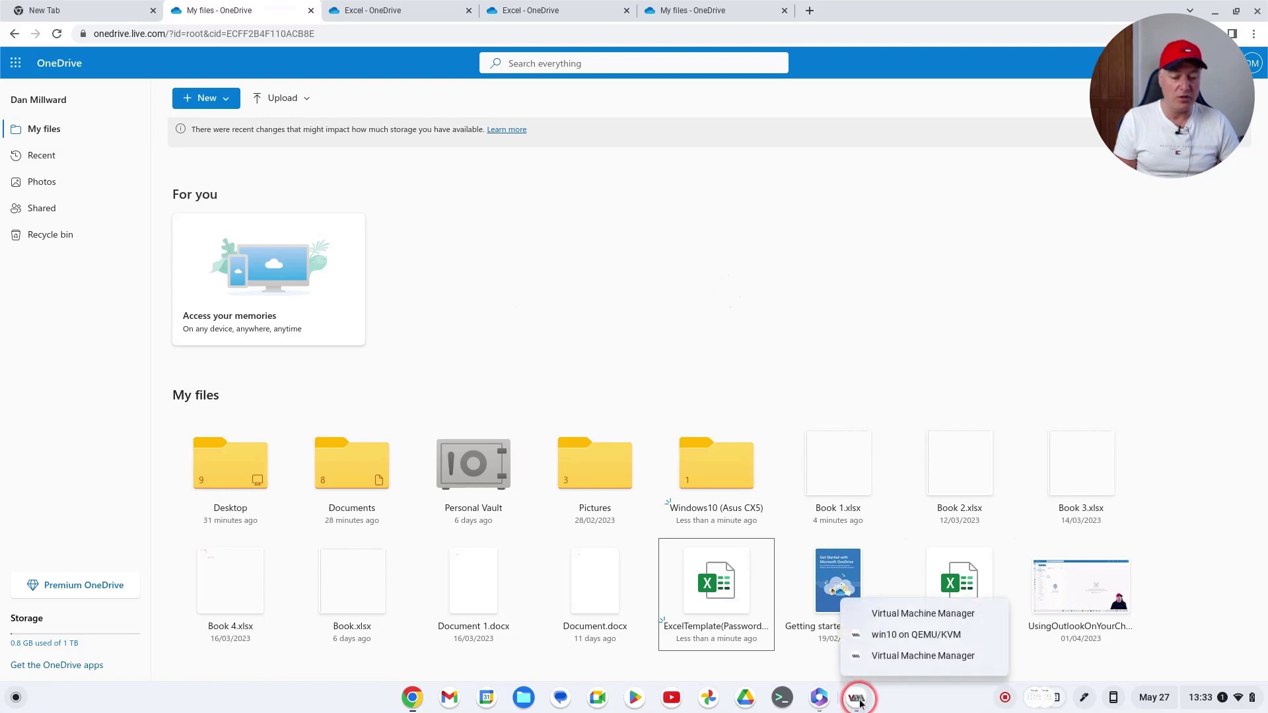
pyautogui.click(923, 635)
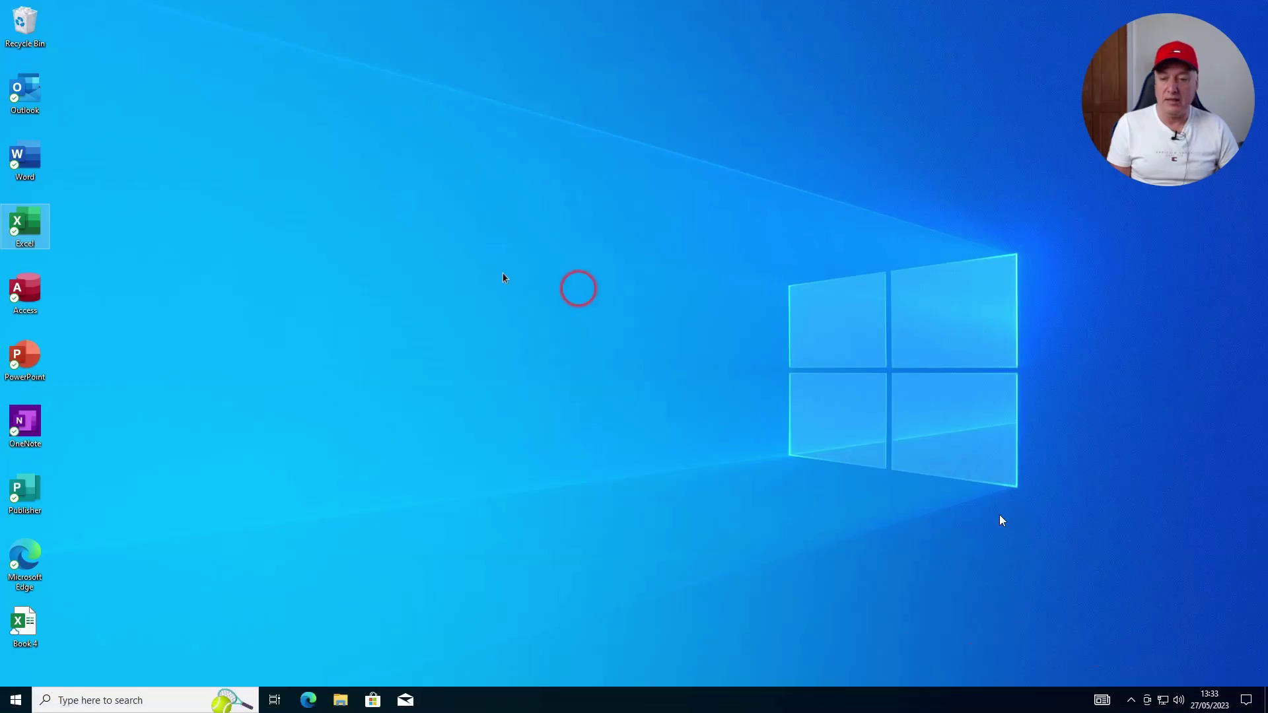
pyautogui.click(16, 165)
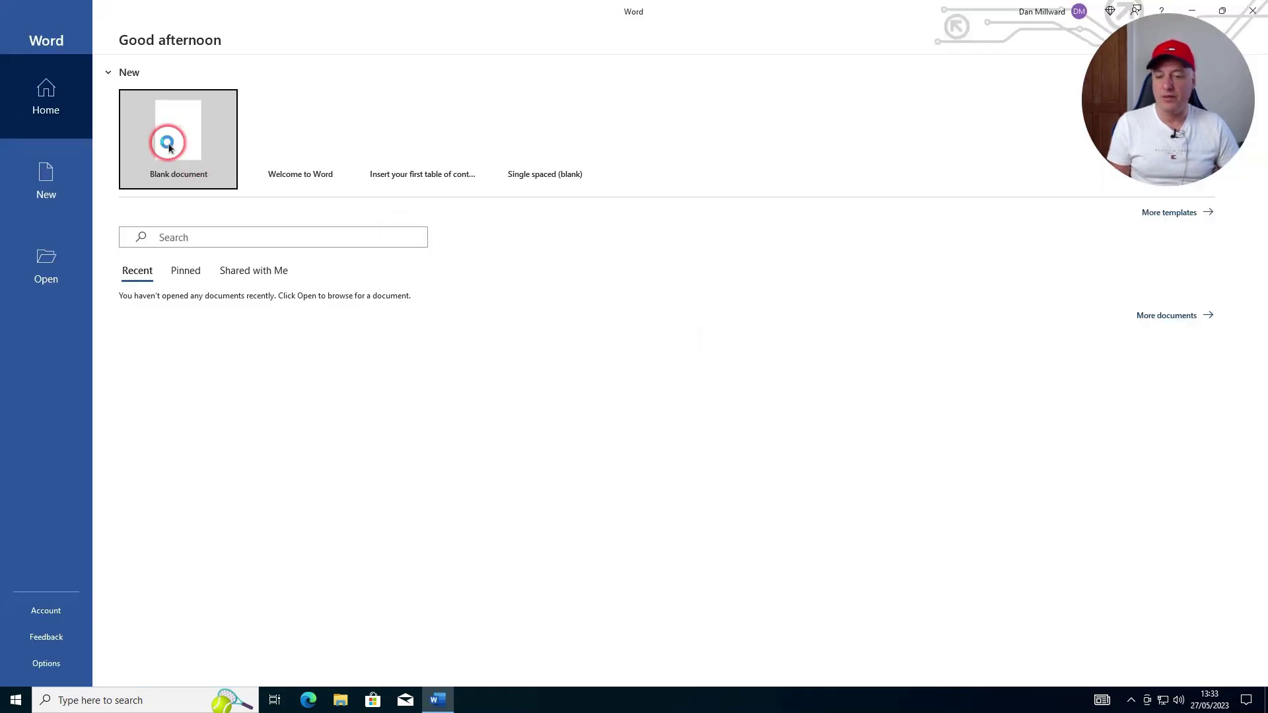
# Create a blank Word document and type 'Password template' on its first line
pyautogui.click(168, 146)
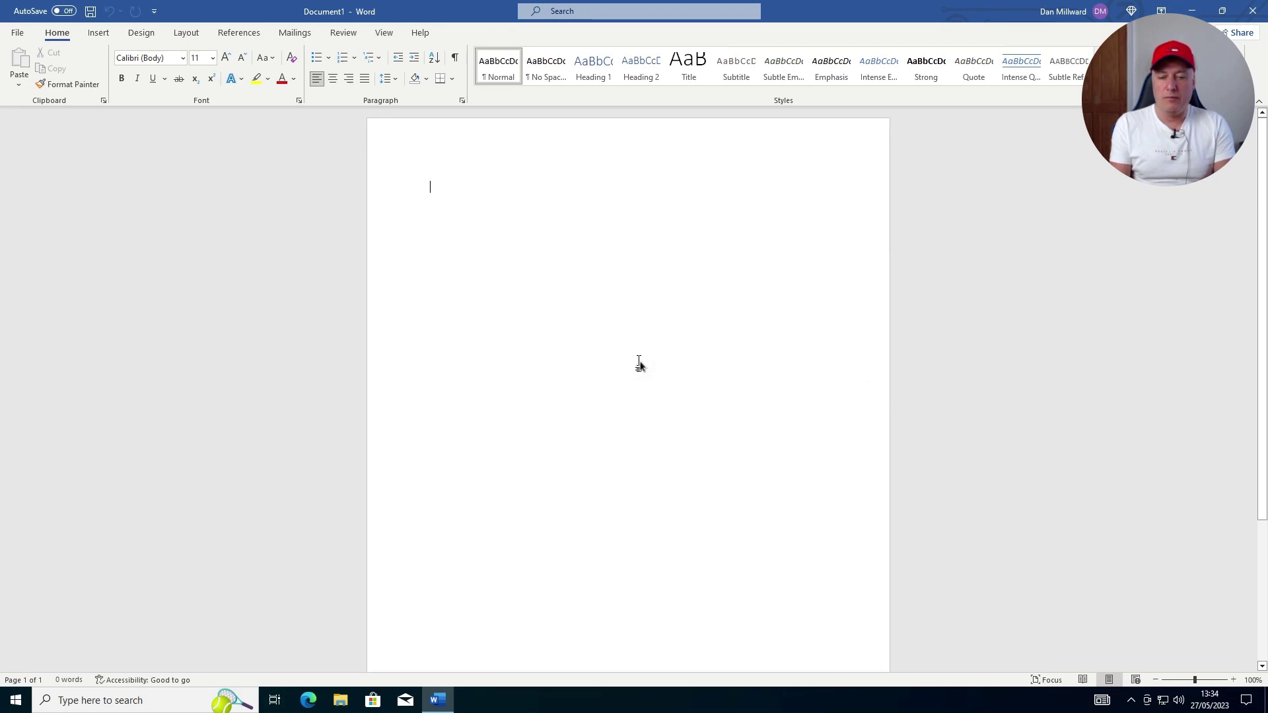
pyautogui.write('asswo')
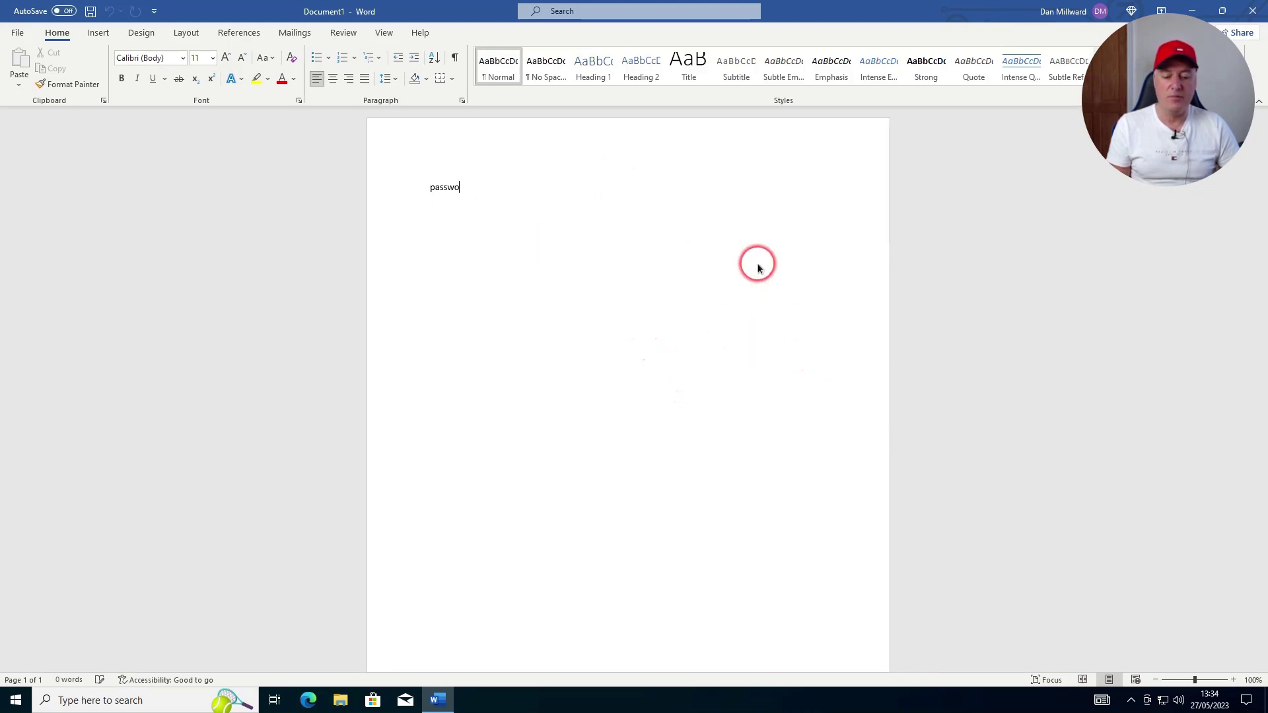
pyautogui.write('rd template')
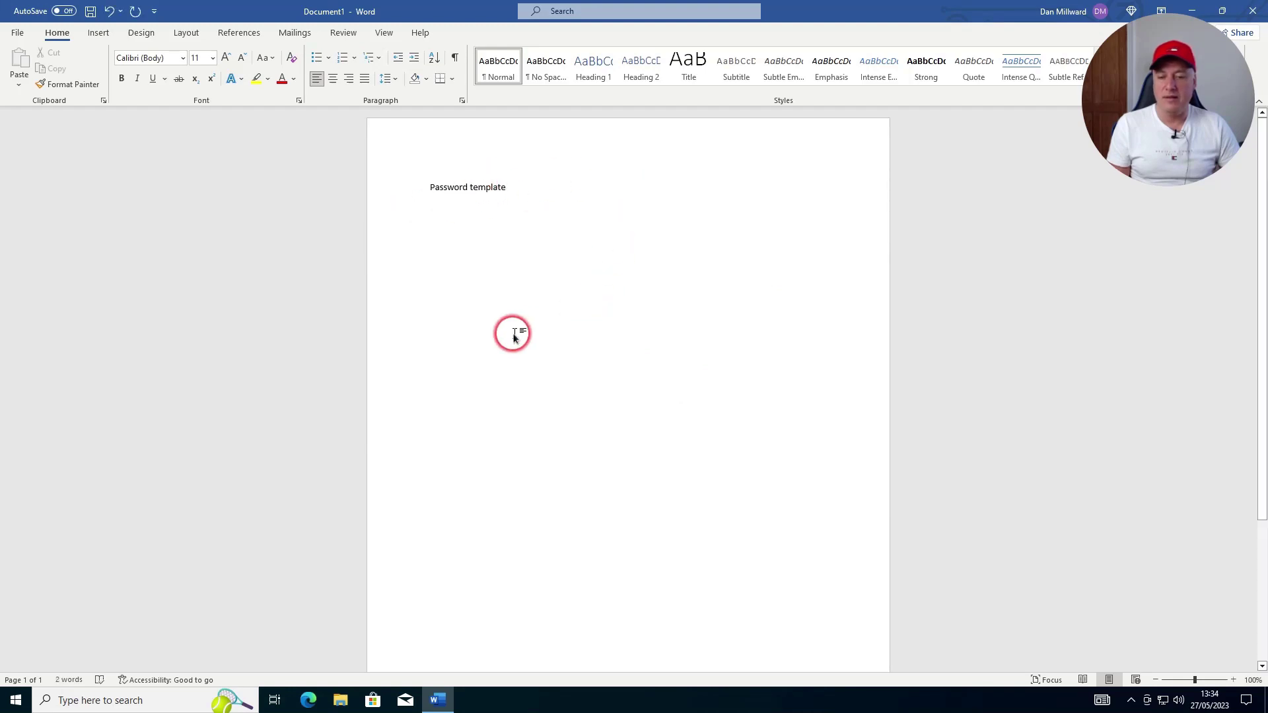
# Encrypt Document1 with a password via Protect Document, entering the password and confirming it
pyautogui.click(18, 34)
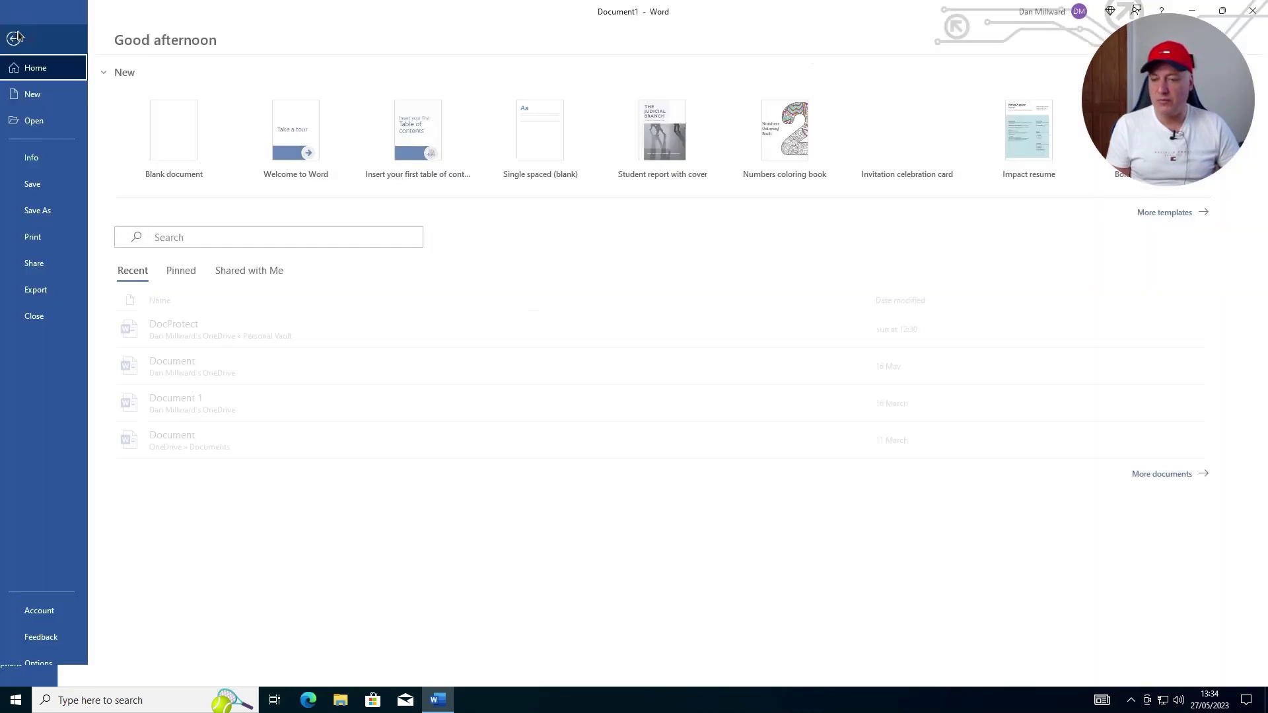
pyautogui.click(42, 159)
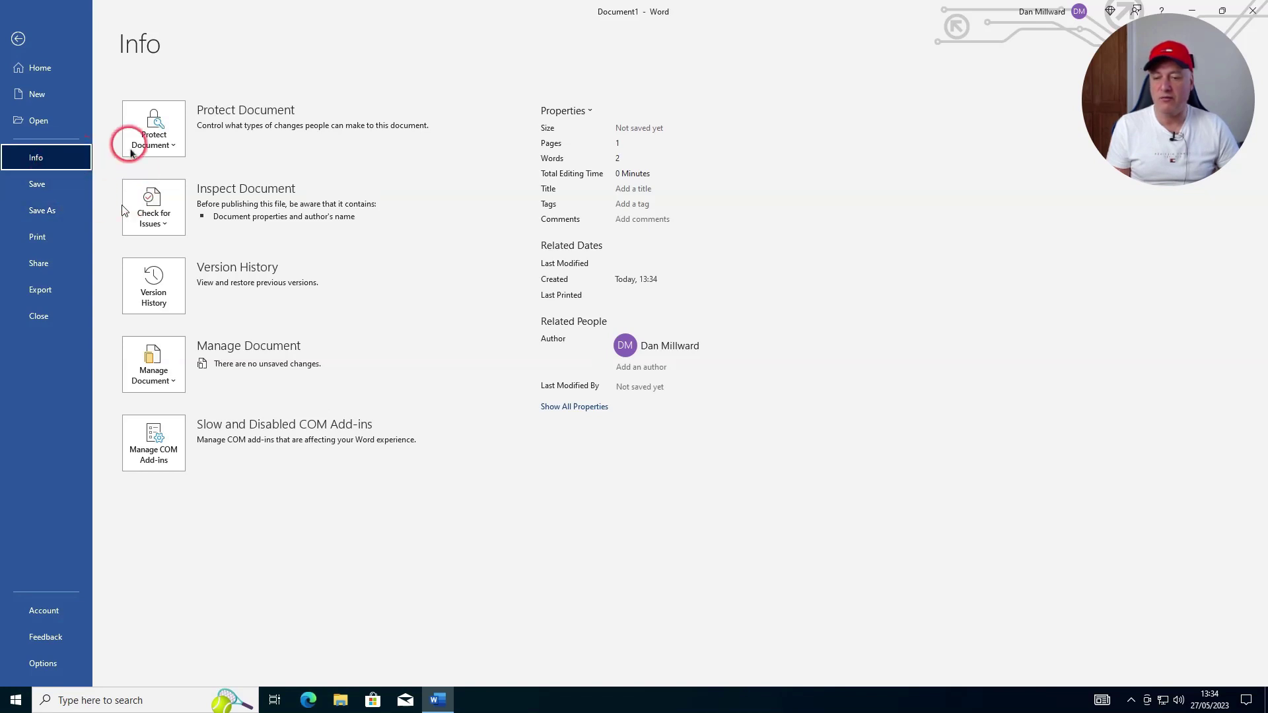
pyautogui.click(158, 130)
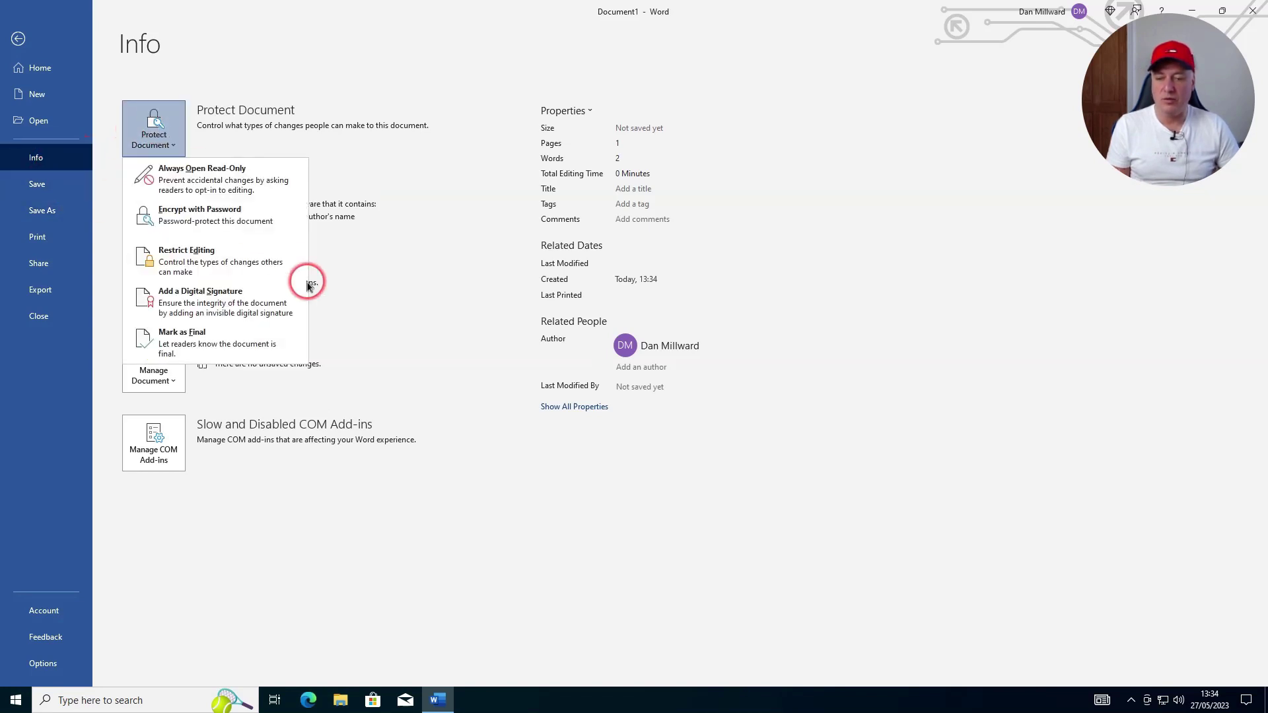
pyautogui.click(221, 220)
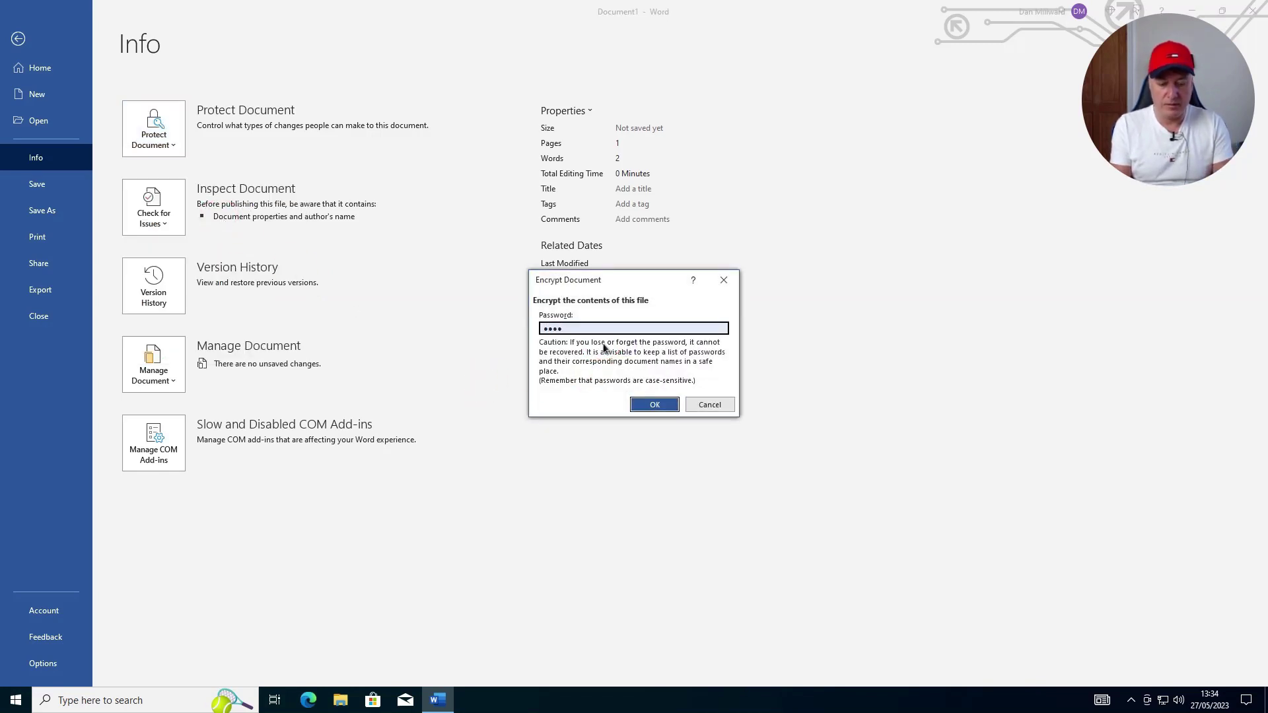
pyautogui.write('1234')
pyautogui.press('Return')
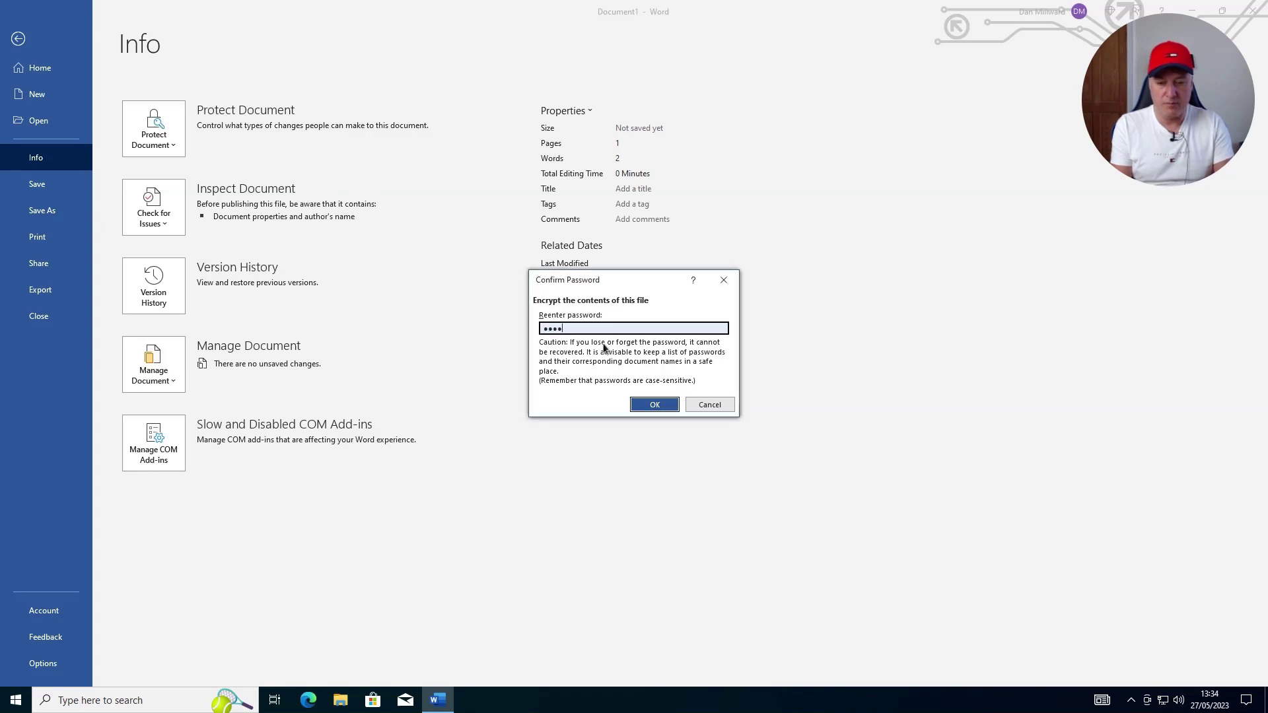
pyautogui.write('1234')
pyautogui.press('Return')
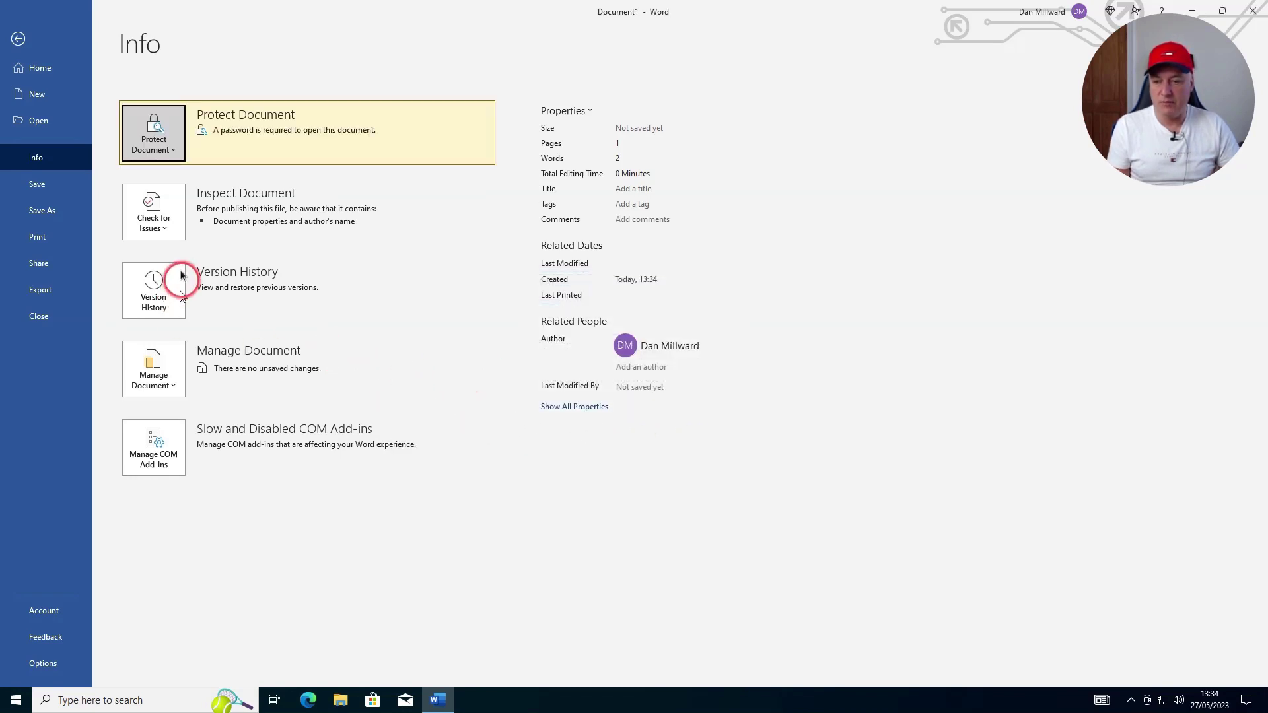
# Save the document to OneDrive - Personal as 'Word Template (Password)'
pyautogui.click(43, 211)
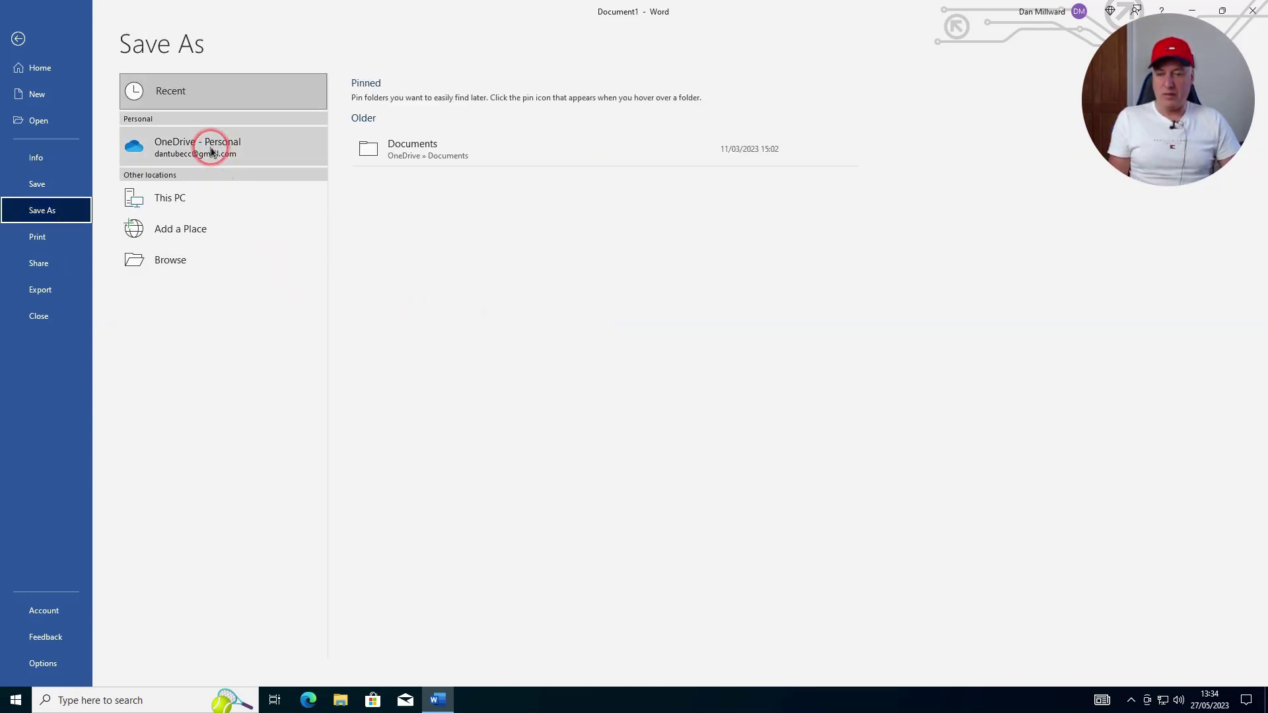
pyautogui.click(211, 152)
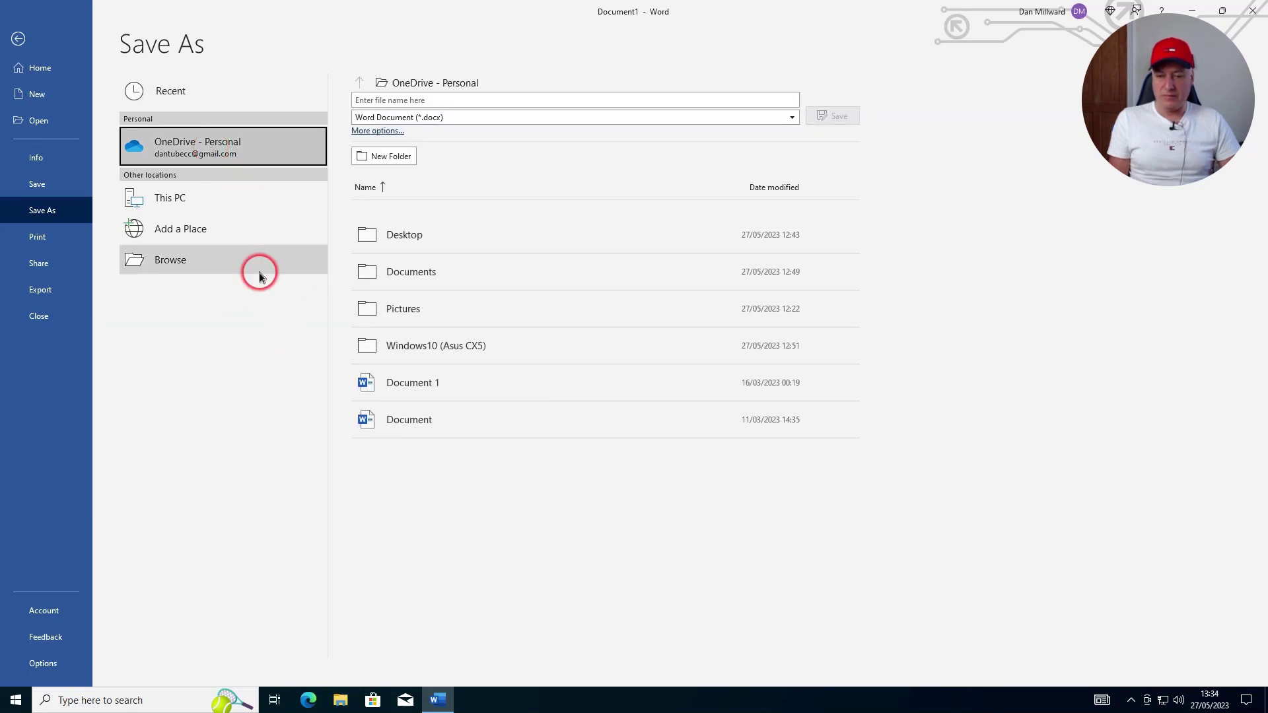
pyautogui.click(426, 100)
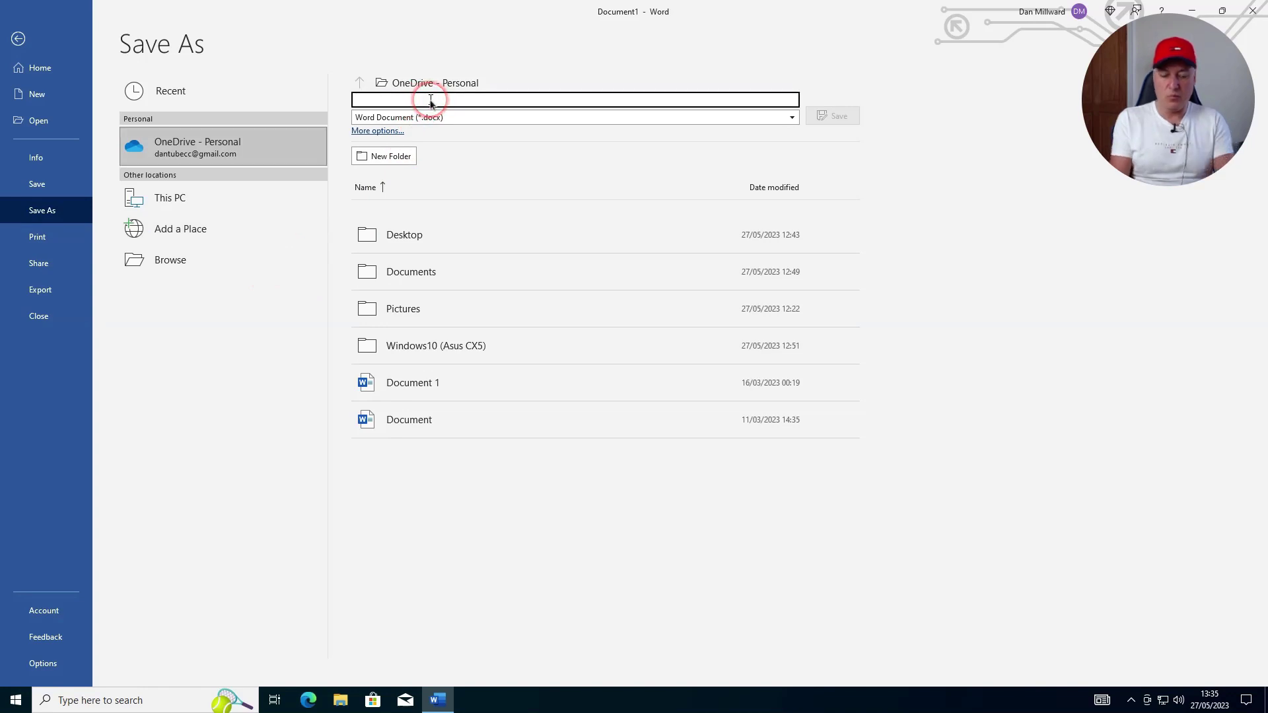
pyautogui.write('Word Template (Pass')
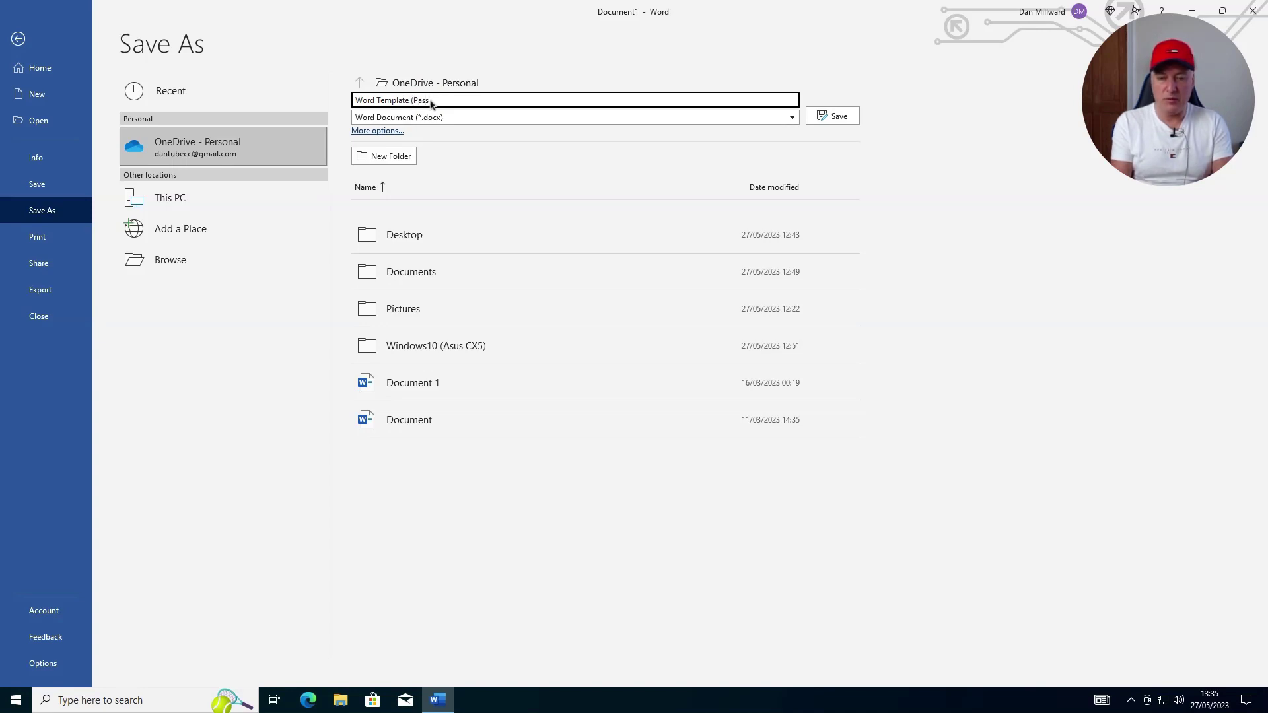
pyautogui.write('d)')
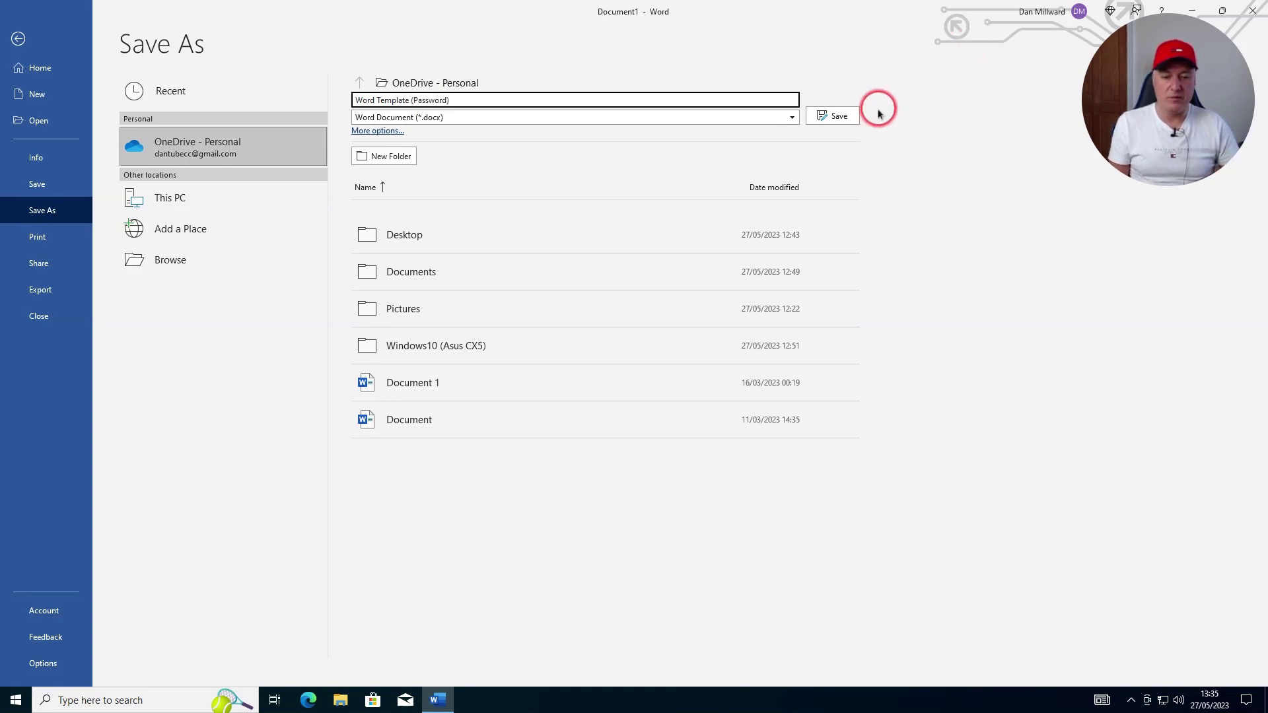
pyautogui.click(844, 123)
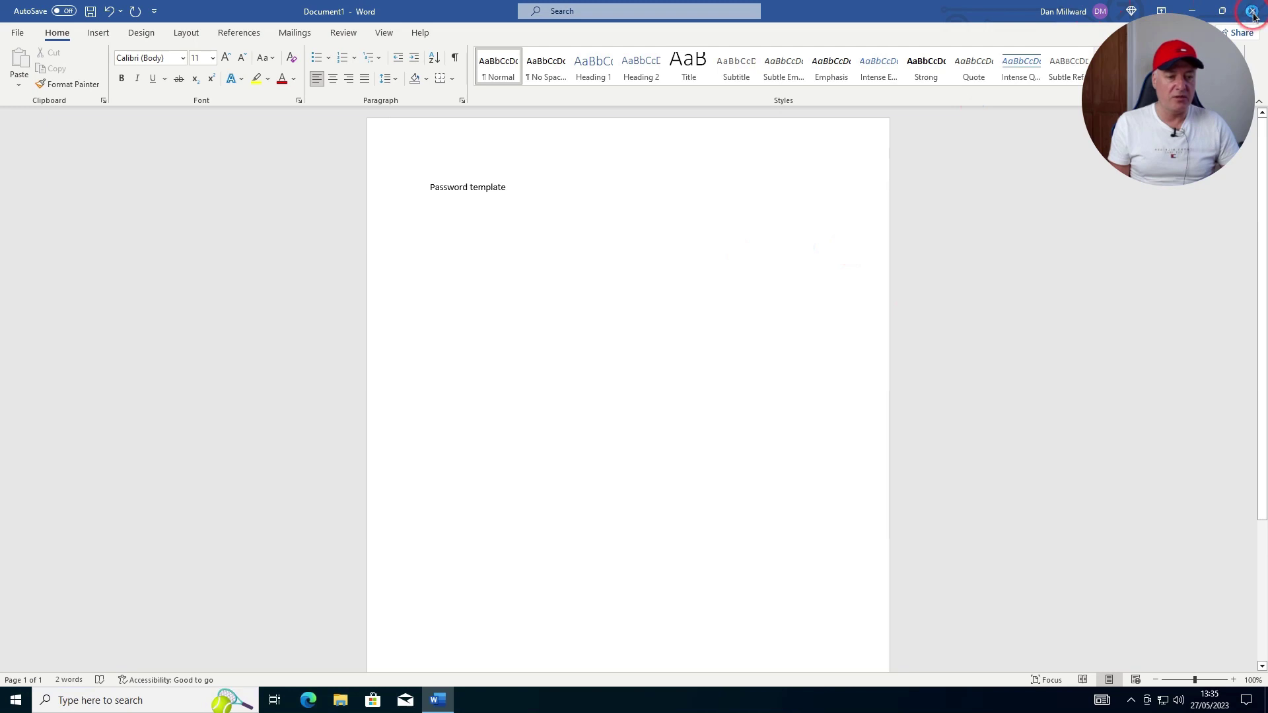
# Close Word and bring up a File Explorer window with Win+E
pyautogui.click(901, 291)
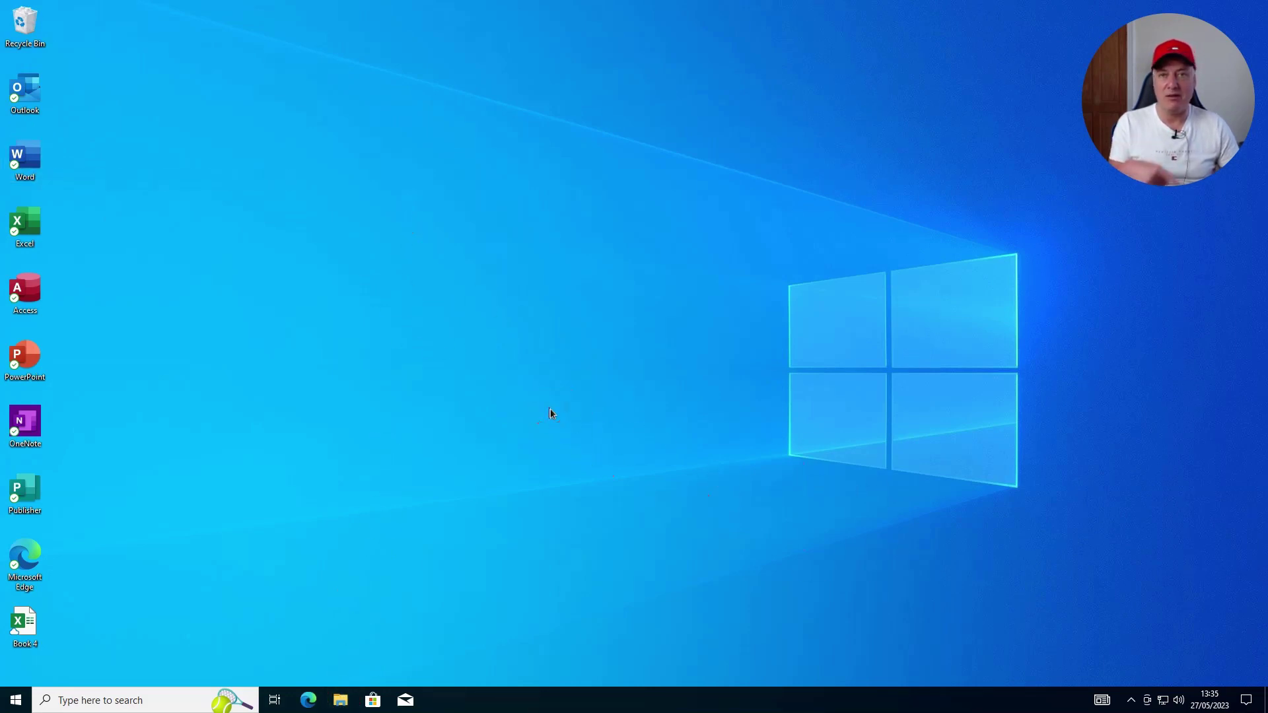
pyautogui.press('super+e')
# Show the OneDrive folder's contents and select the Word Template (Password) file
pyautogui.click(587, 430)
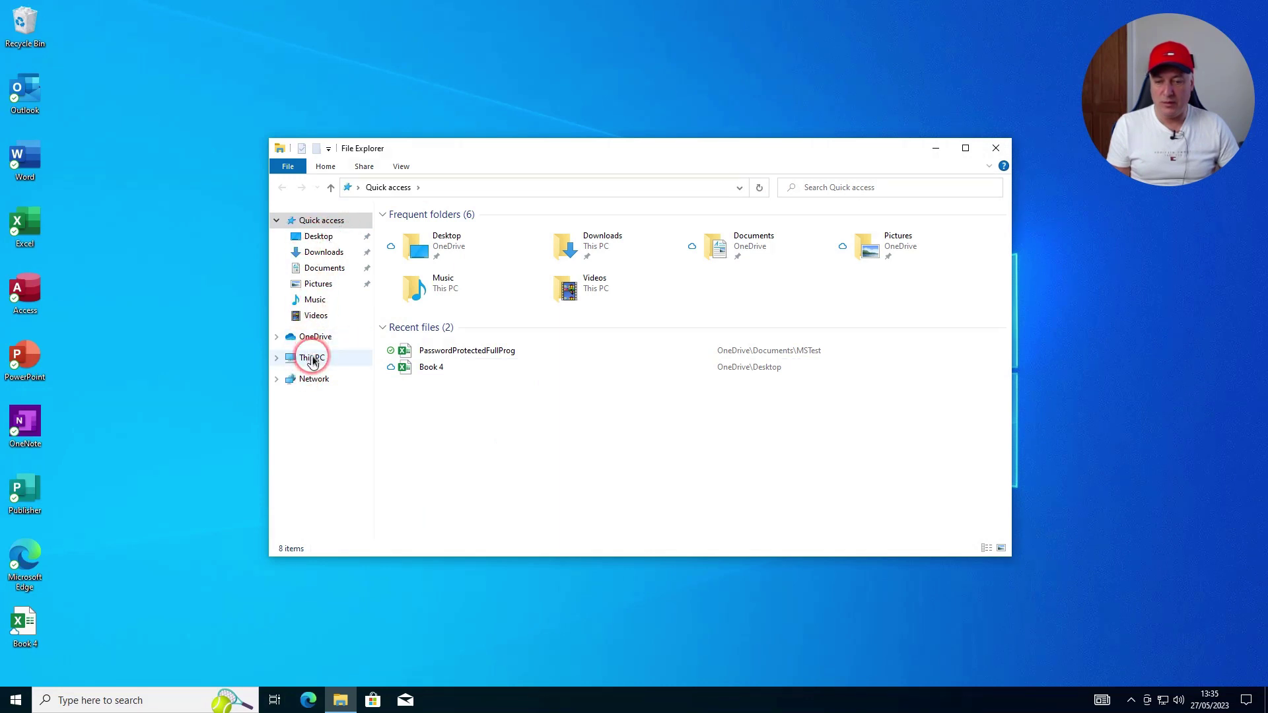
pyautogui.click(314, 336)
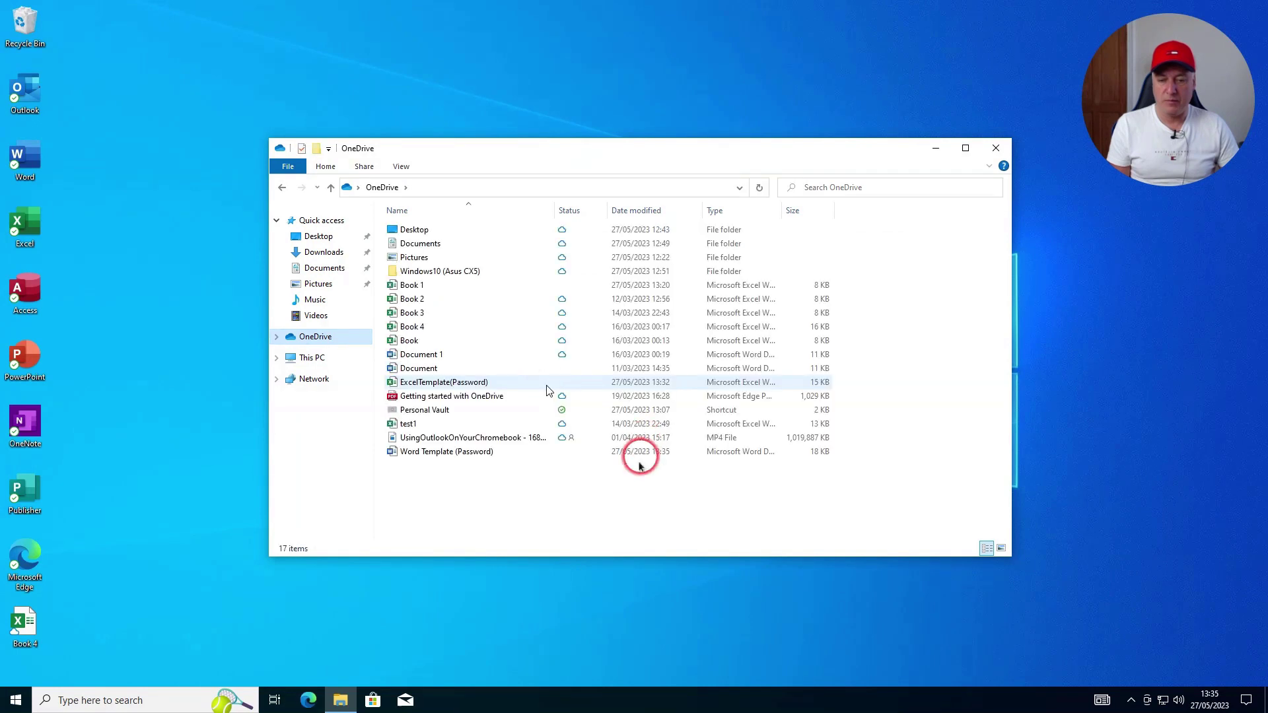
pyautogui.click(442, 455)
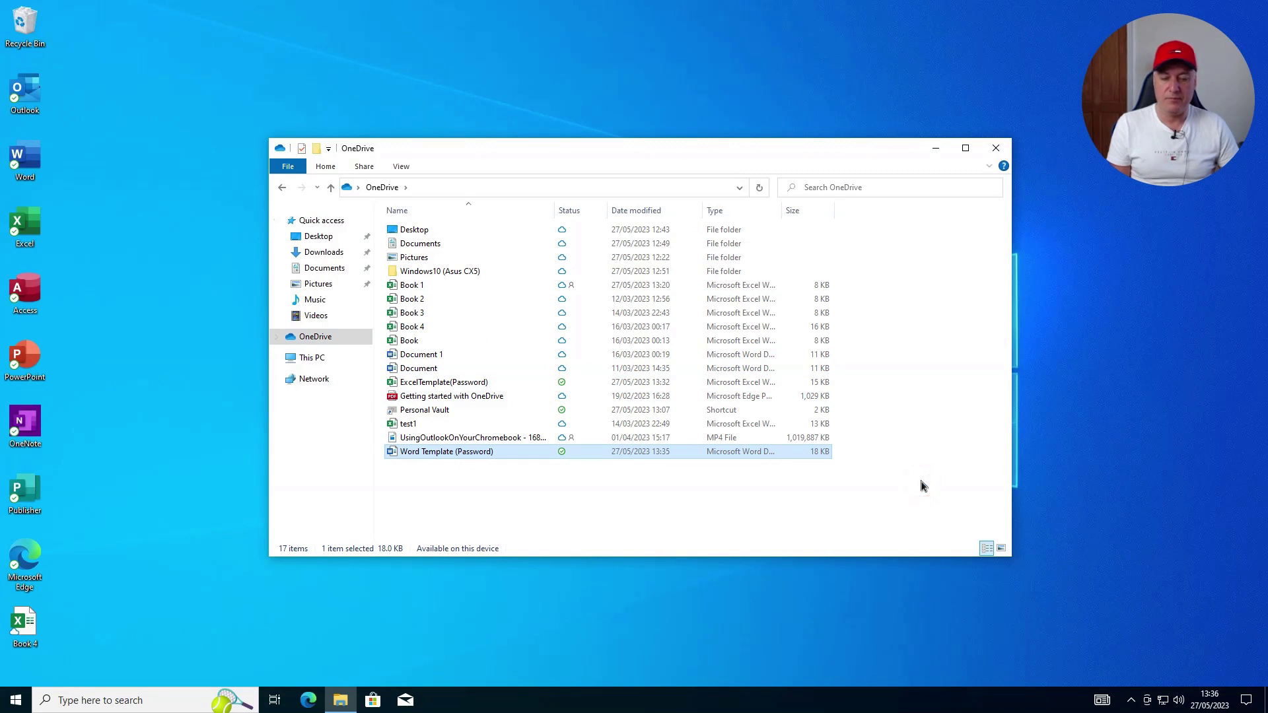
# Open Word Template (Password), cancel its password prompt, and close the empty Word window
pyautogui.press('Return')
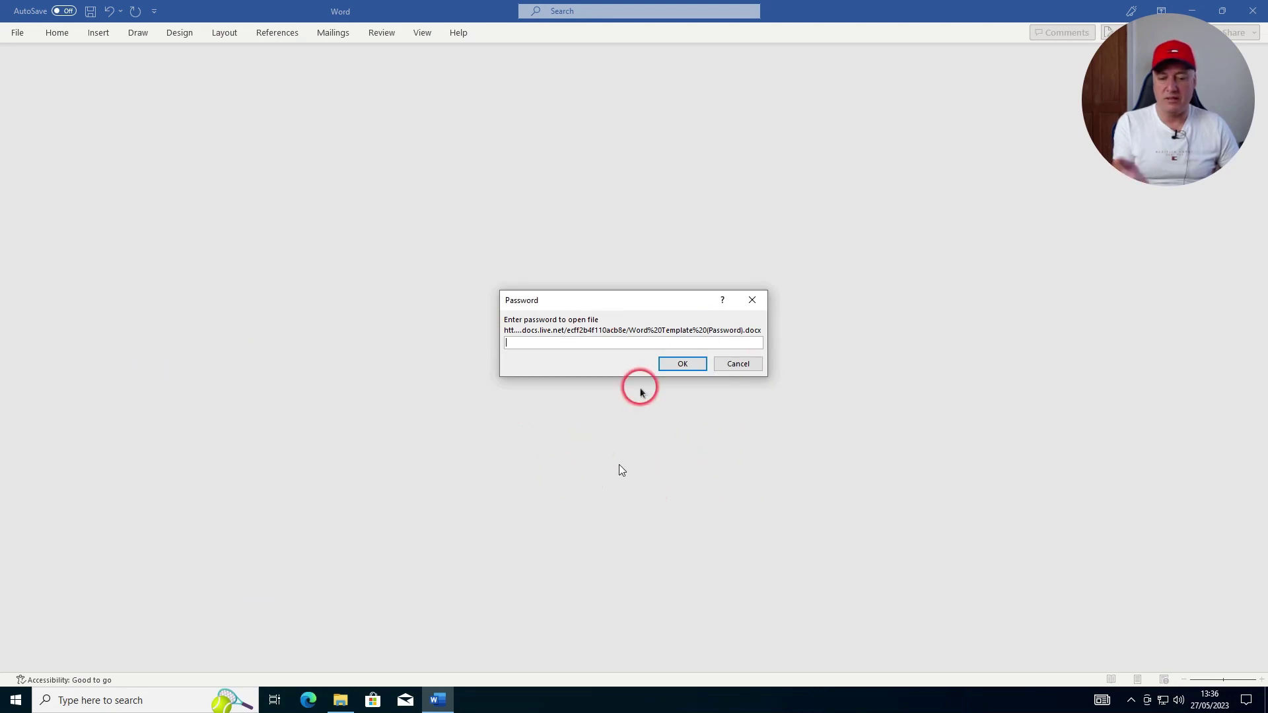
pyautogui.click(739, 364)
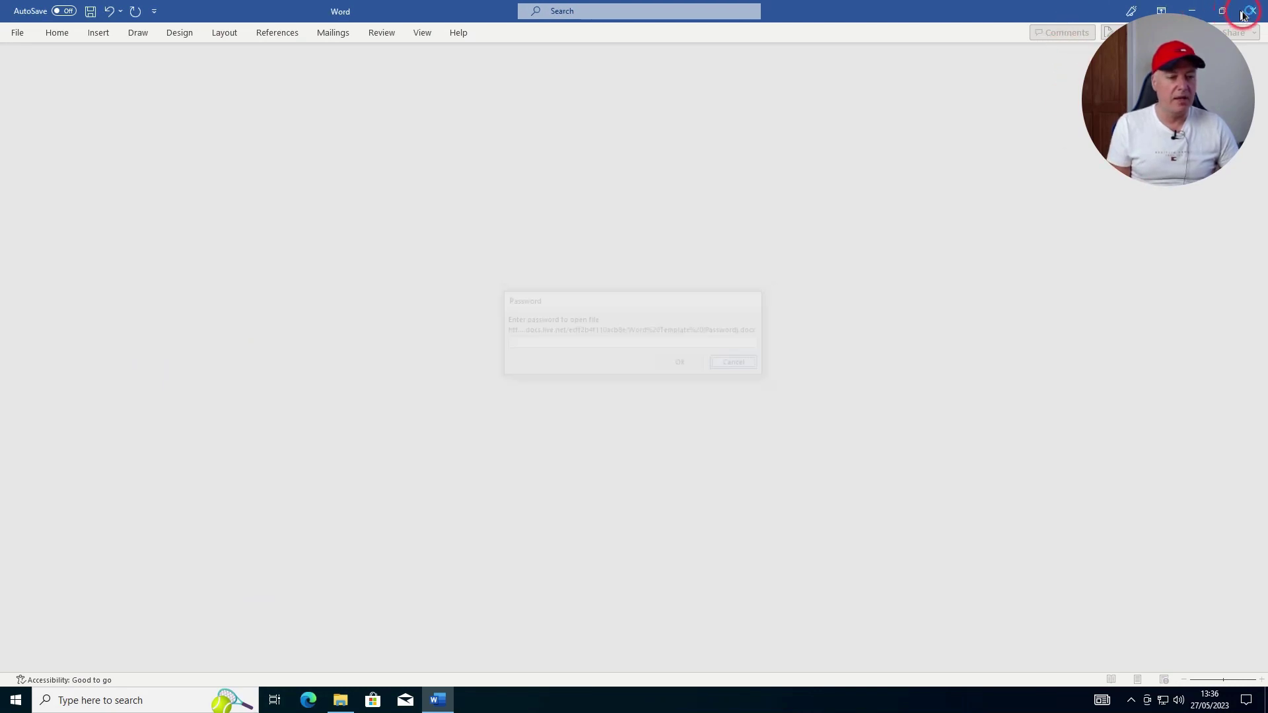
pyautogui.click(869, 399)
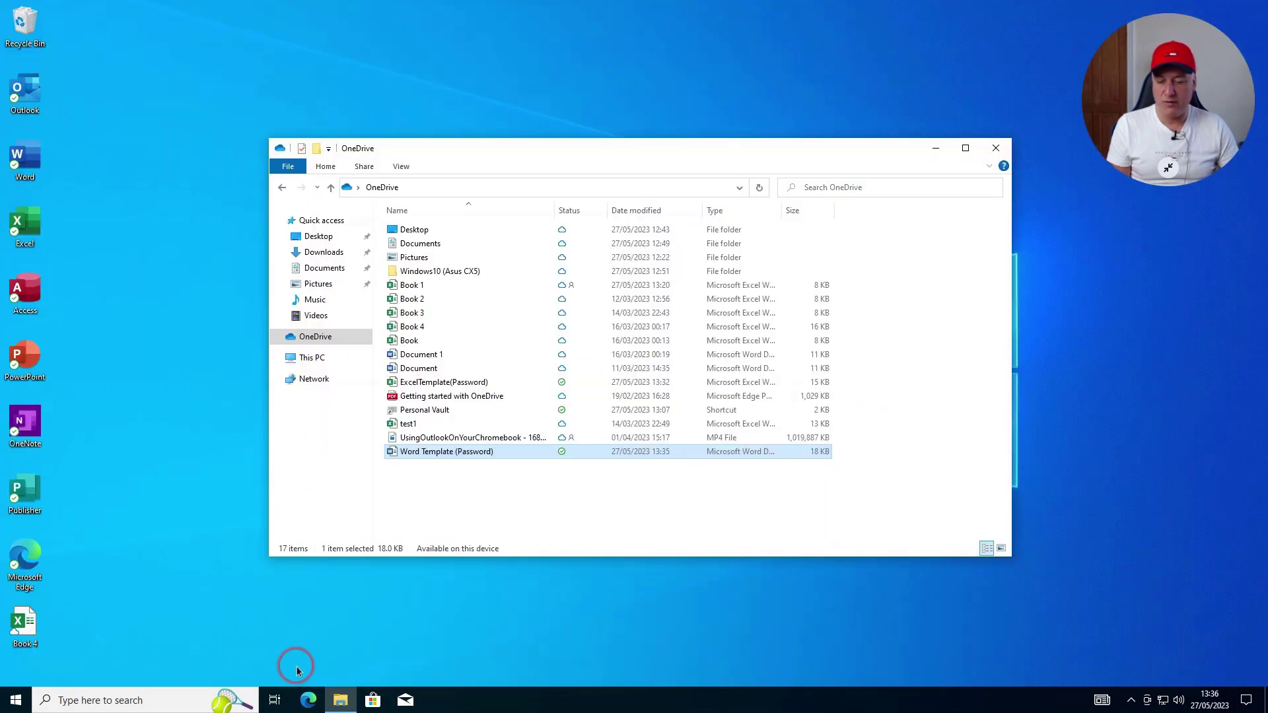
# In Chrome, reload OneDrive's My files list and open the Word Template (Password) tile
pyautogui.moveTo(368, 693)
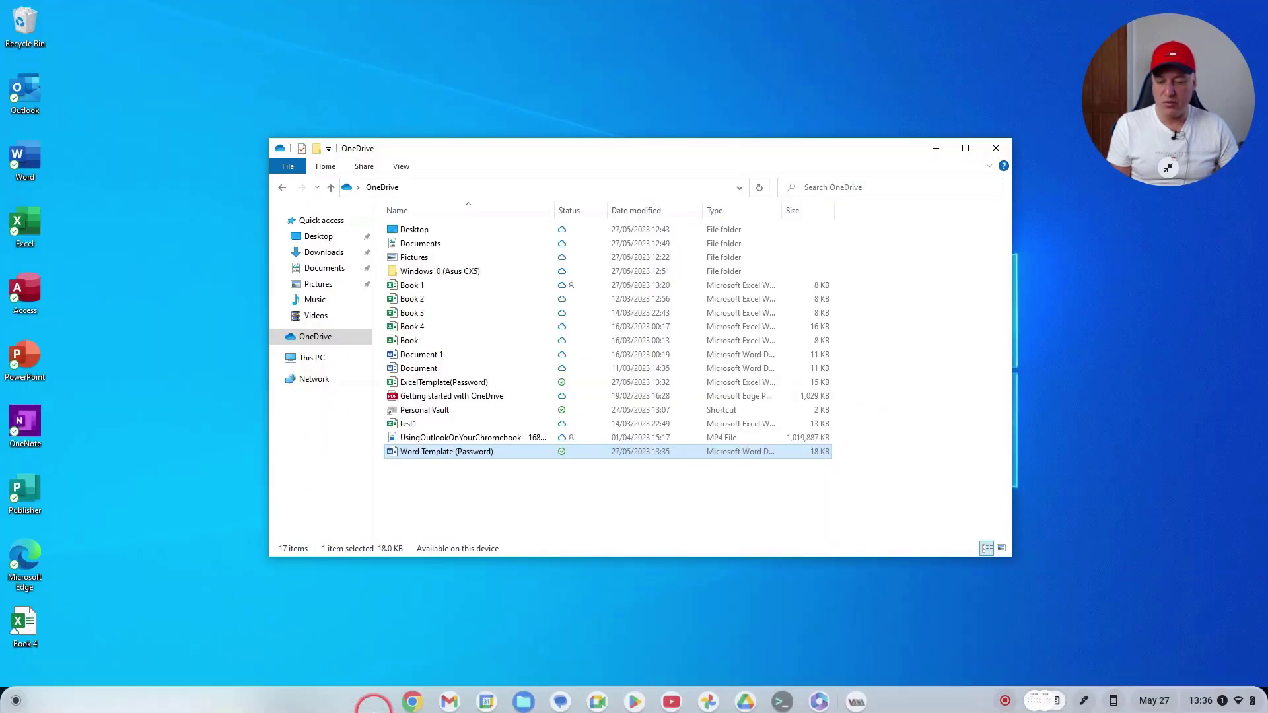
pyautogui.click(414, 699)
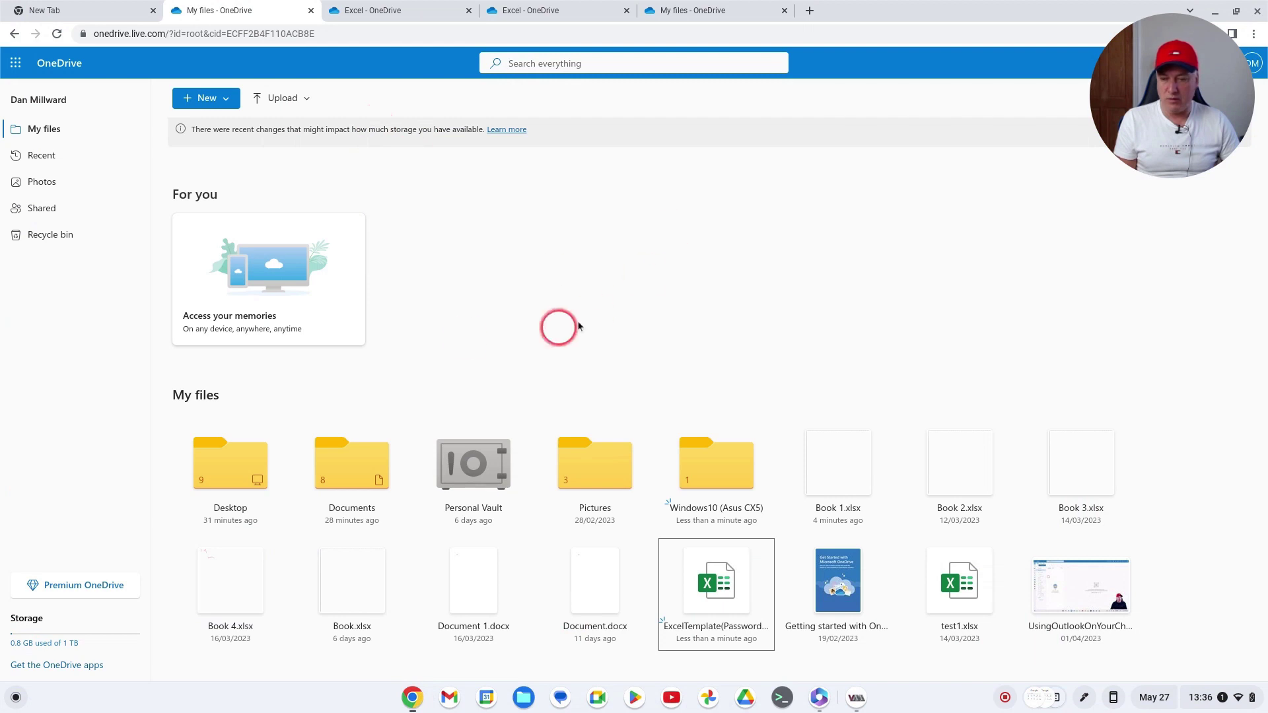
pyautogui.click(53, 132)
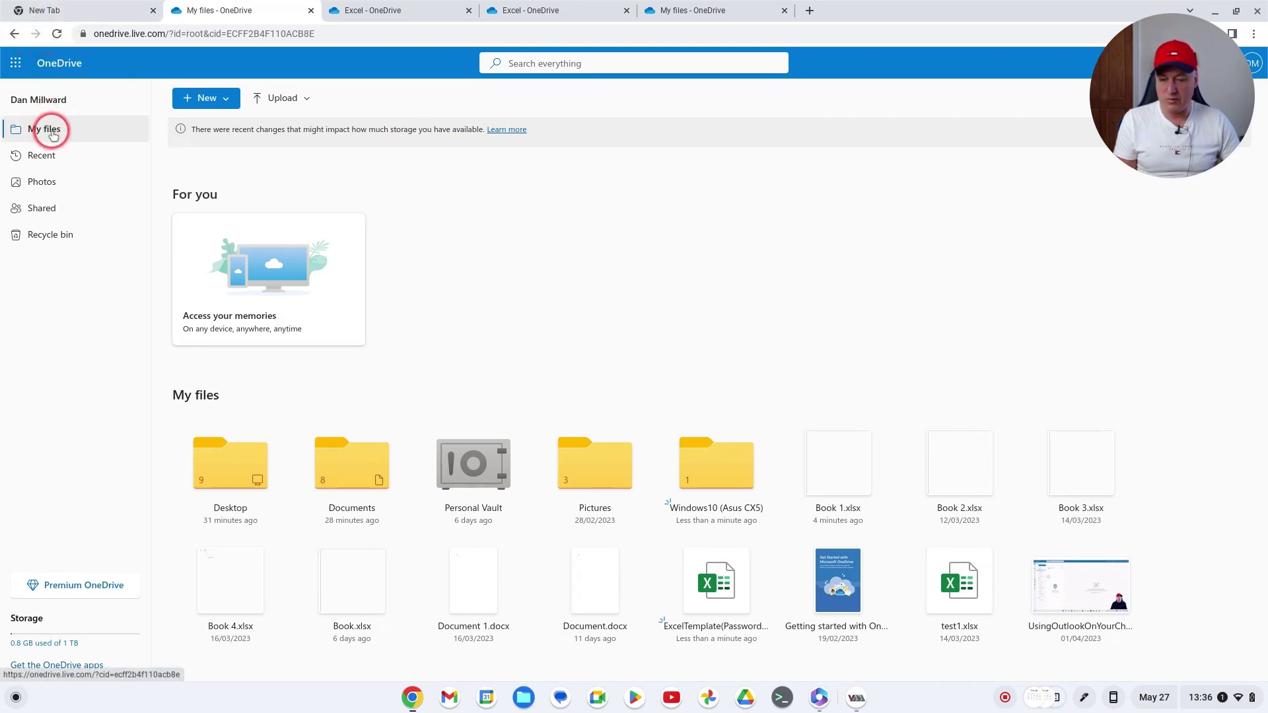
pyautogui.click(56, 34)
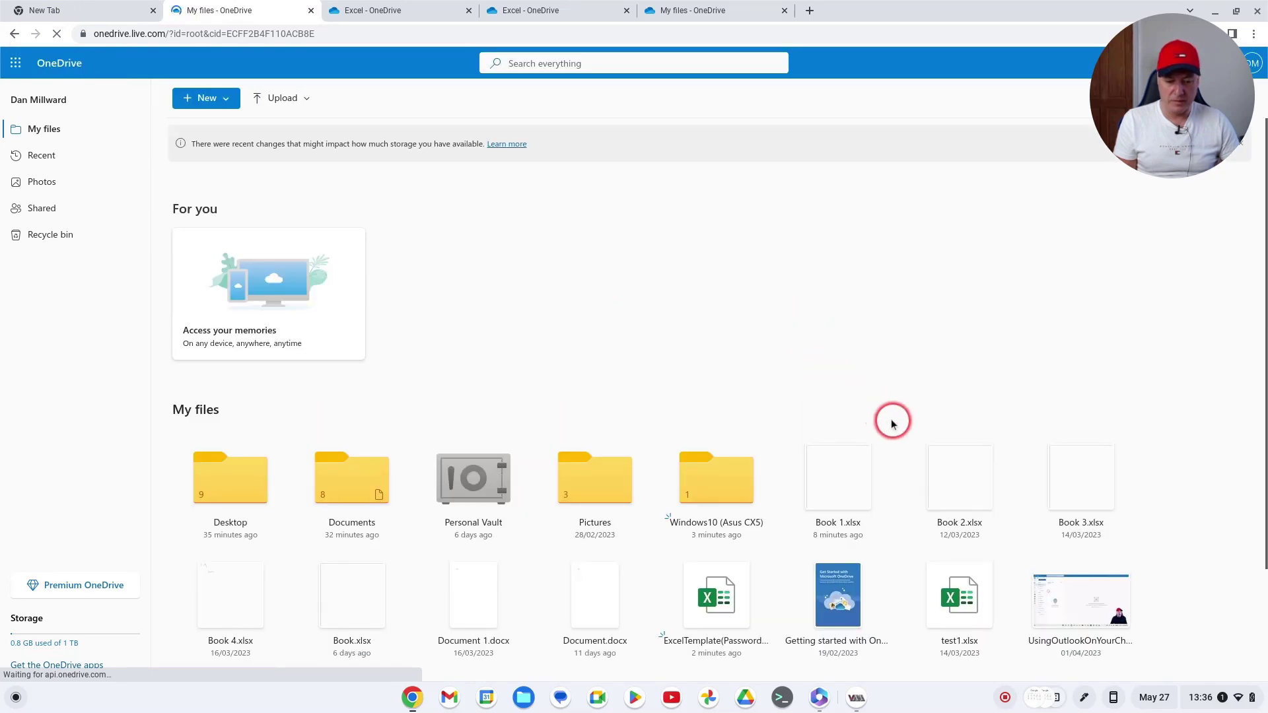
pyautogui.scroll(-2, 898, 432)
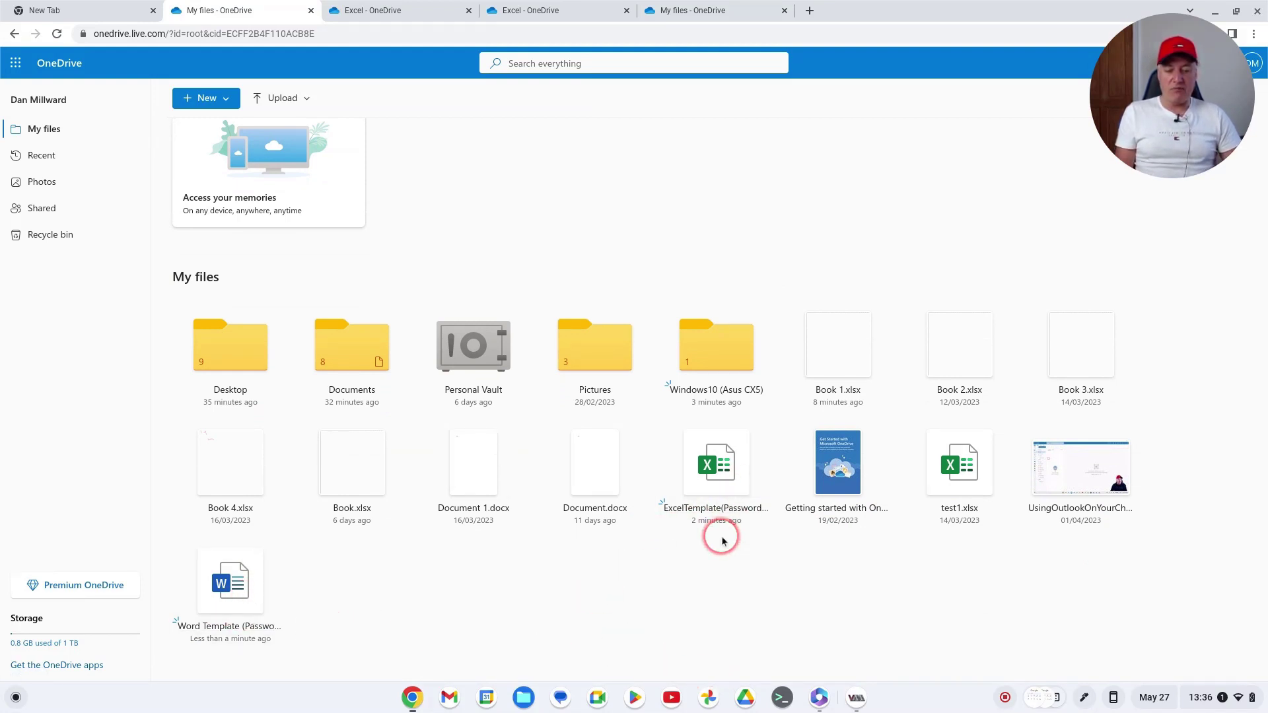
pyautogui.click(243, 587)
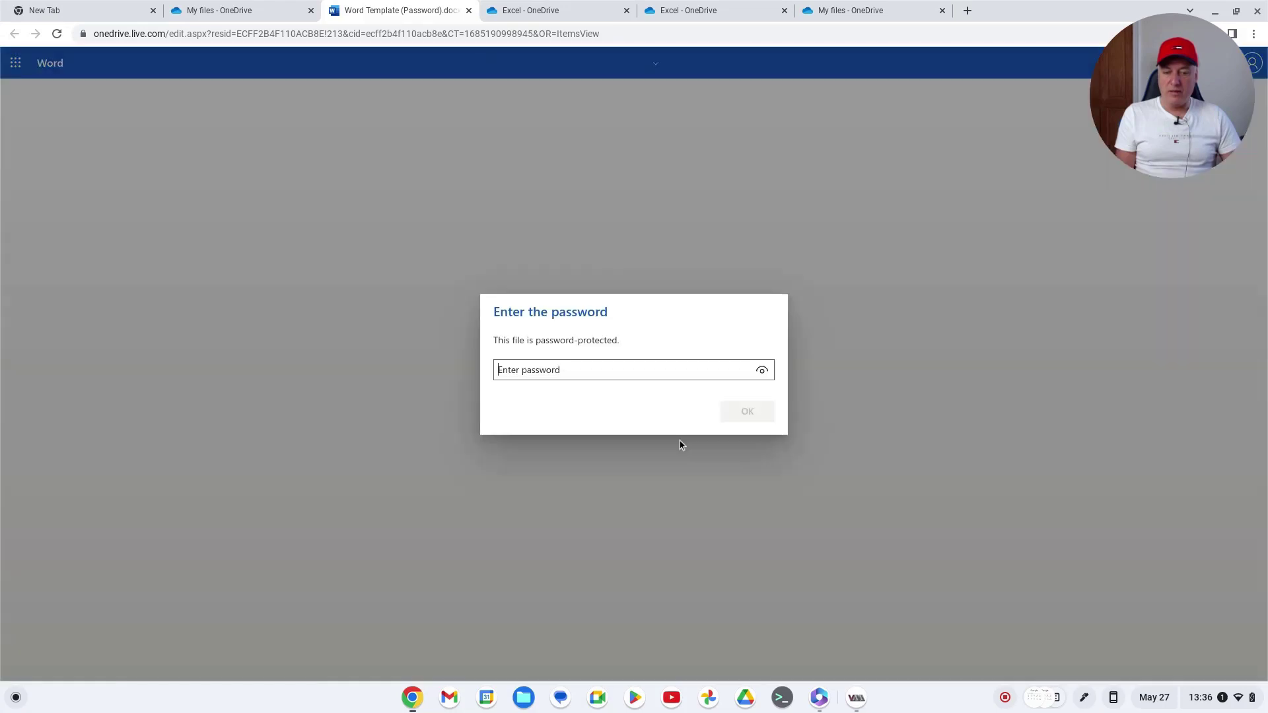
# Enter the document's password to unlock it, declining Chrome's offer to save the password
pyautogui.click(762, 526)
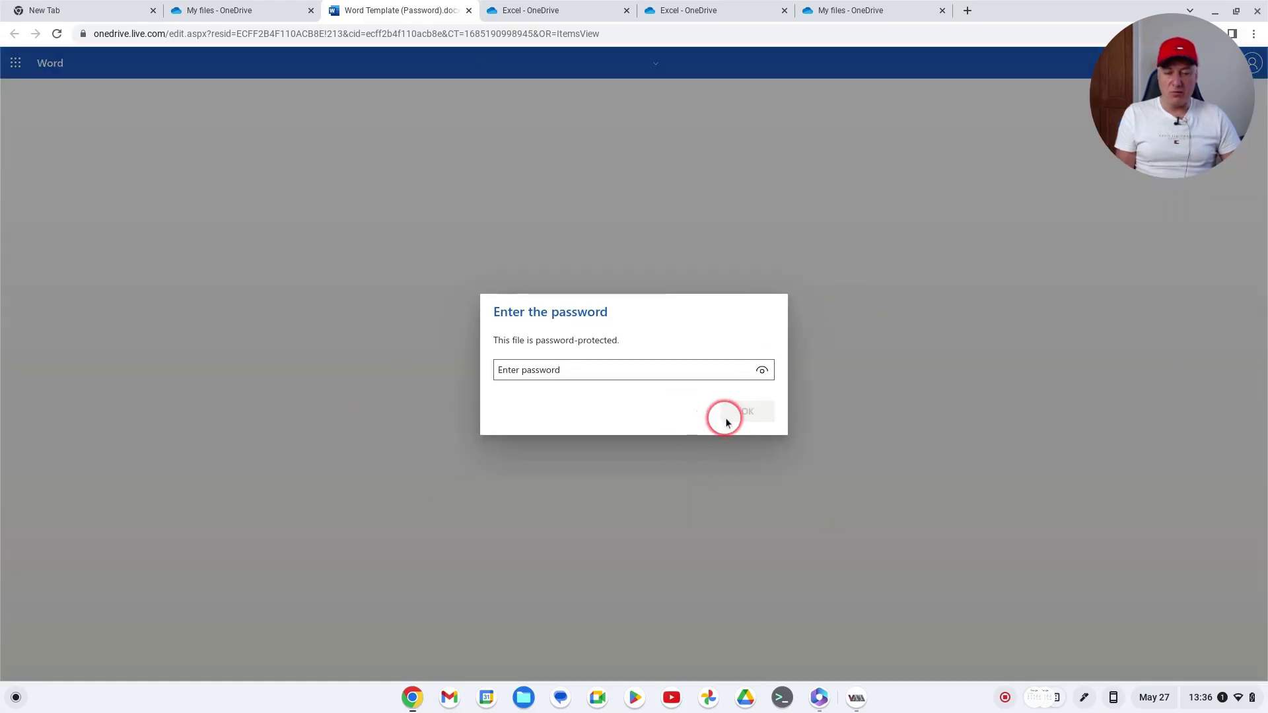
pyautogui.write('1234')
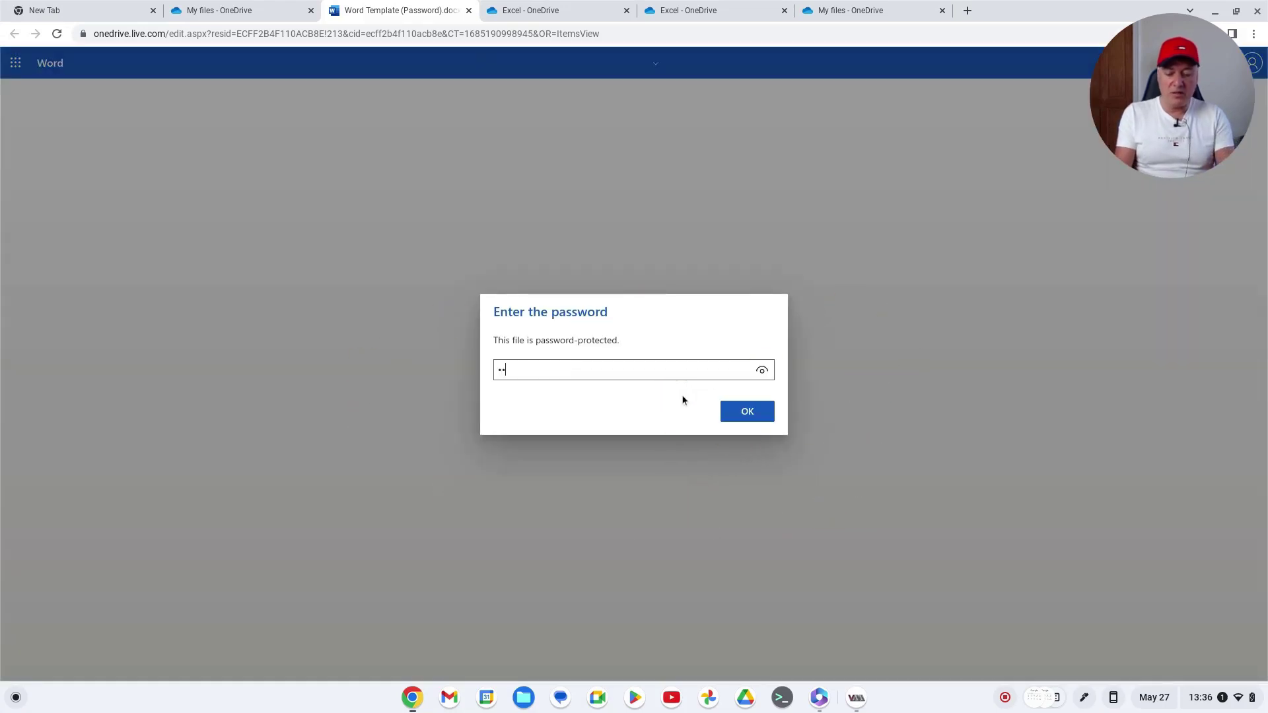
pyautogui.press('Return')
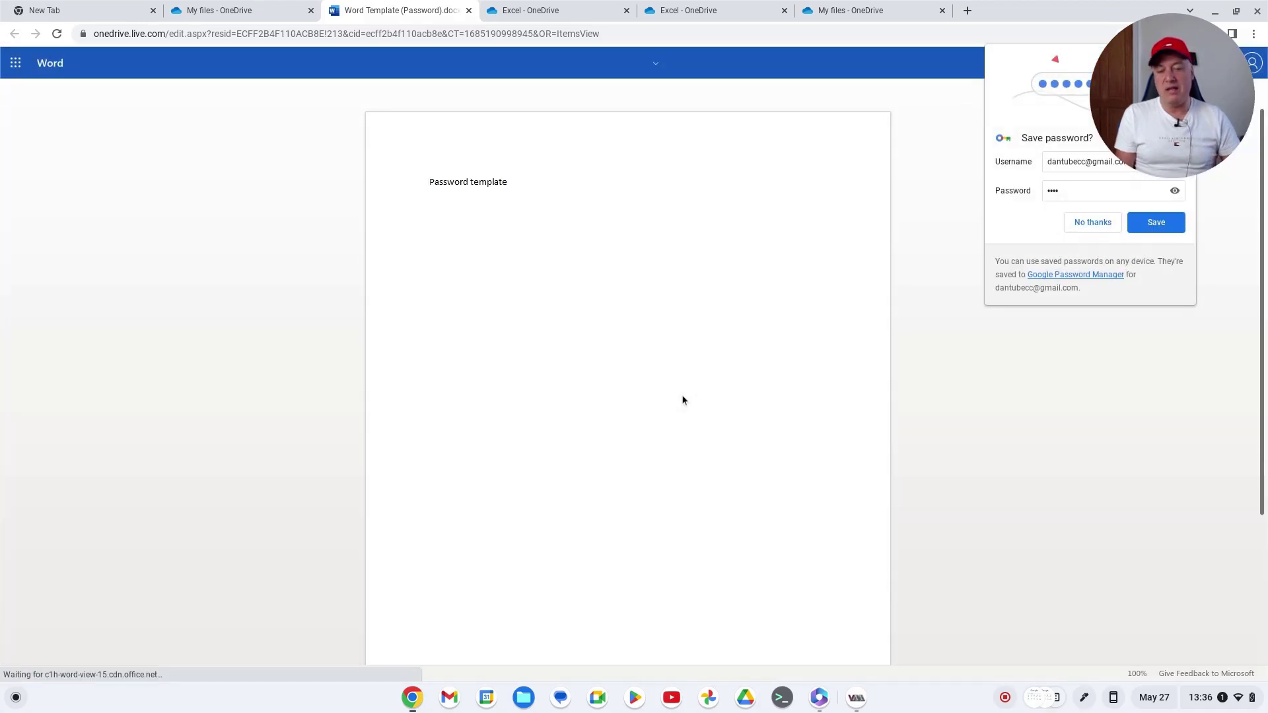
pyautogui.click(1092, 223)
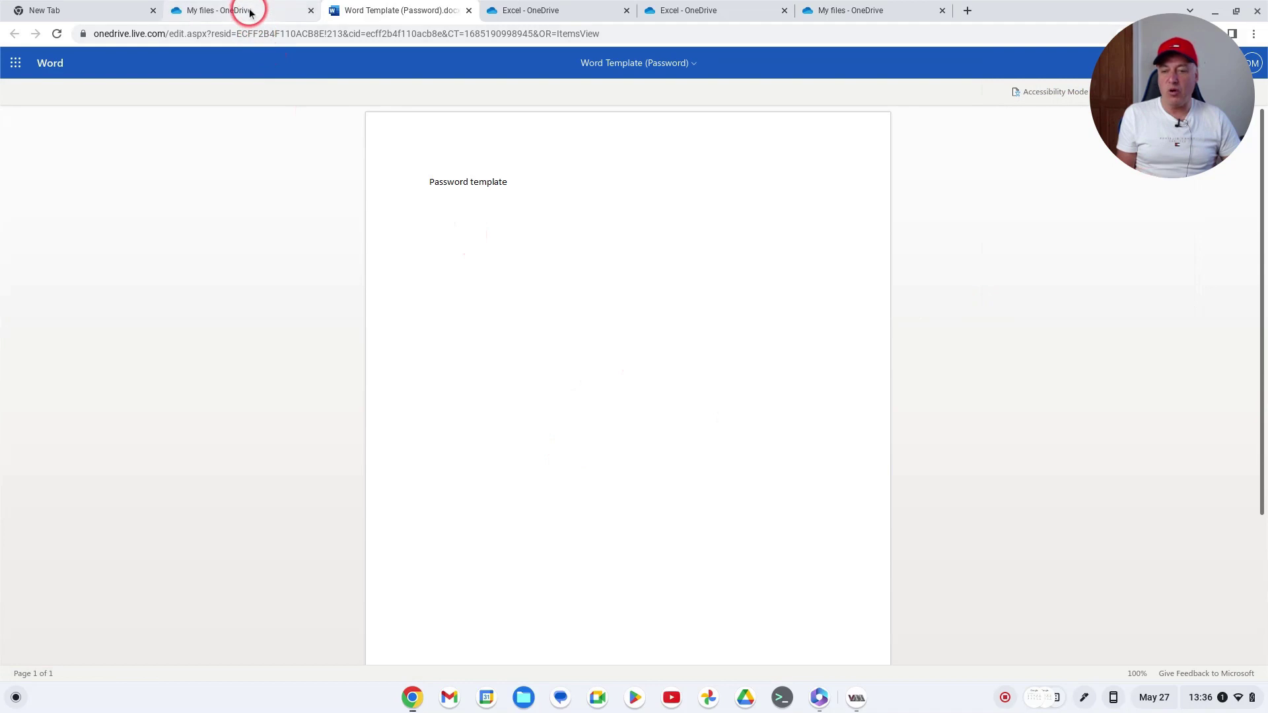
# Return to the unlocked document and check its file name and OneDrive location
pyautogui.click(239, 12)
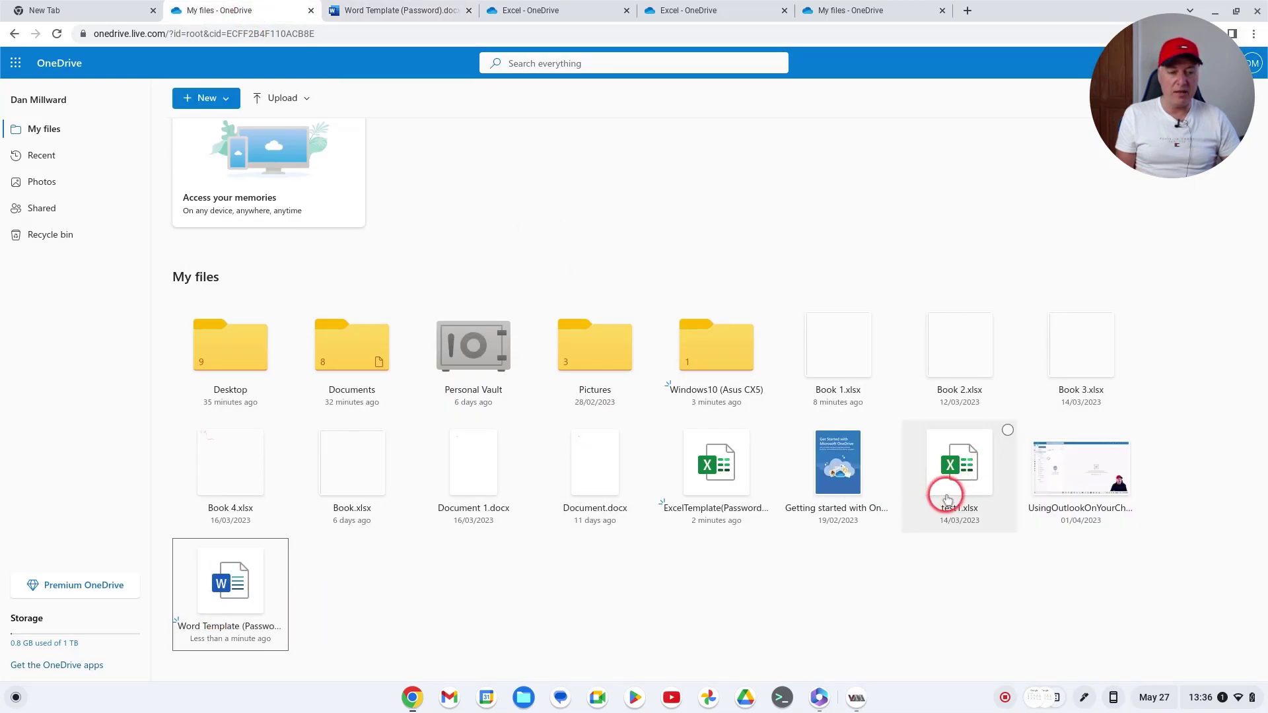
pyautogui.click(391, 11)
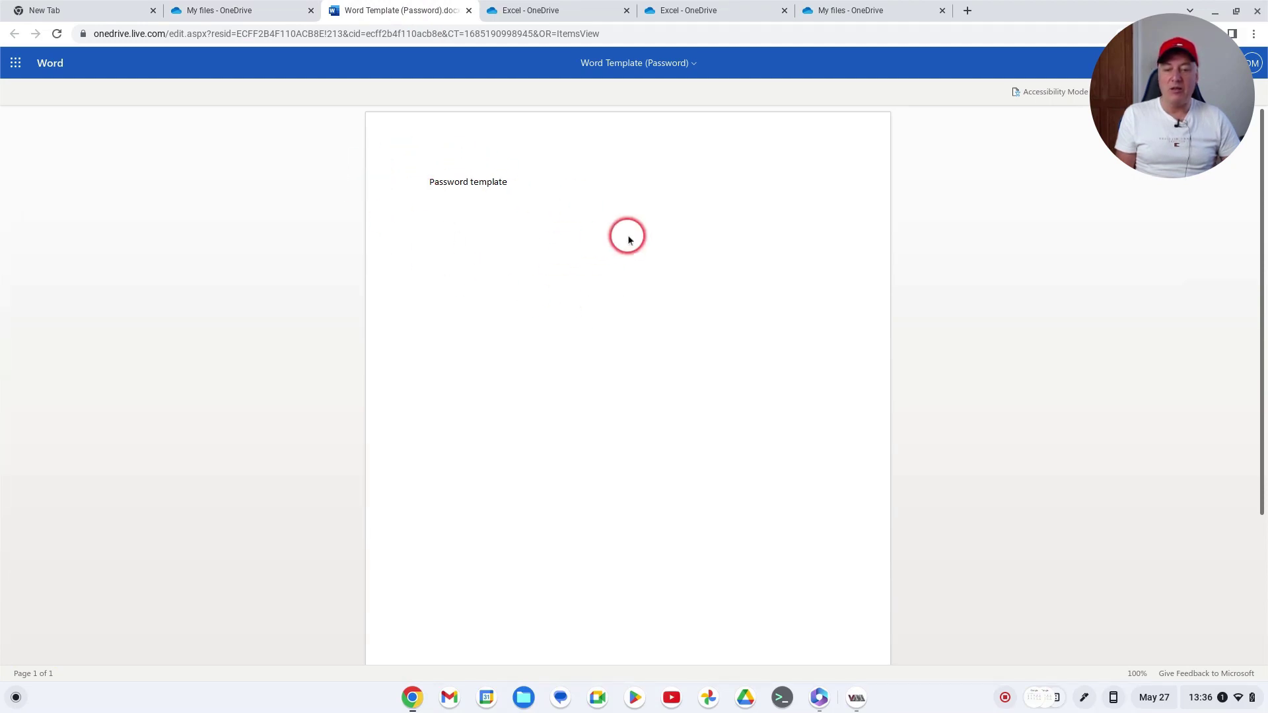
pyautogui.click(698, 65)
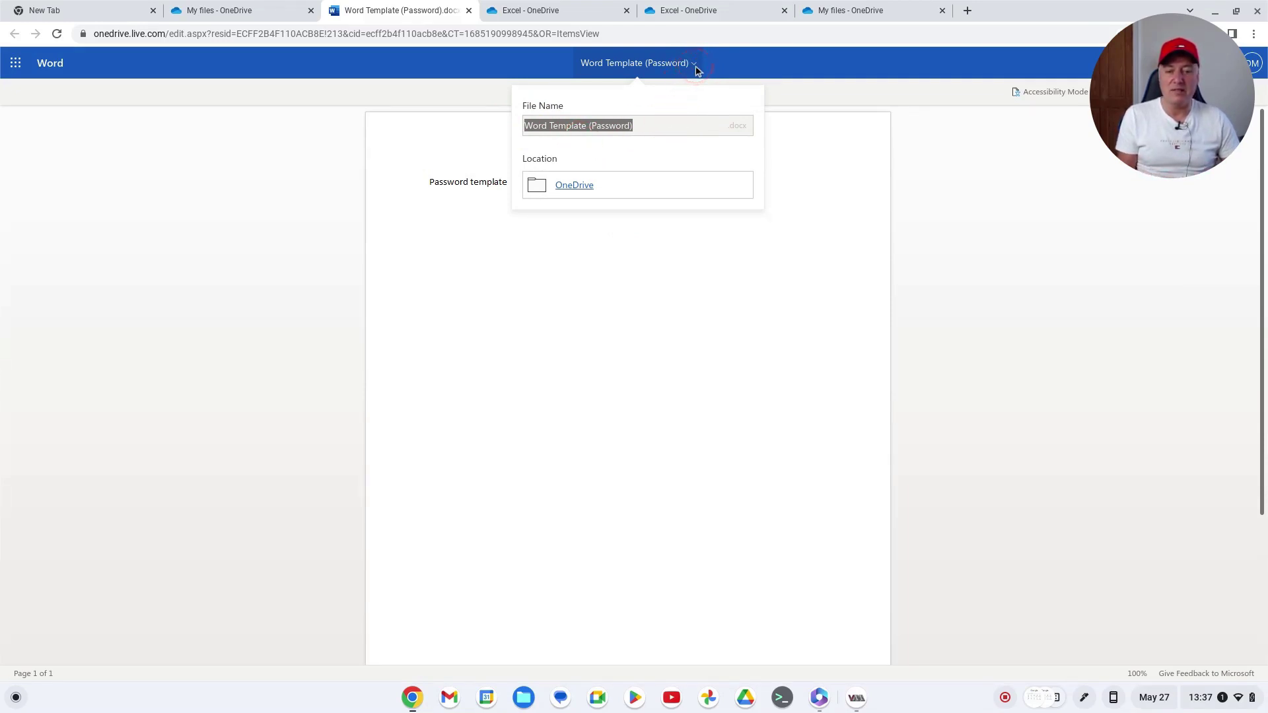
pyautogui.click(698, 70)
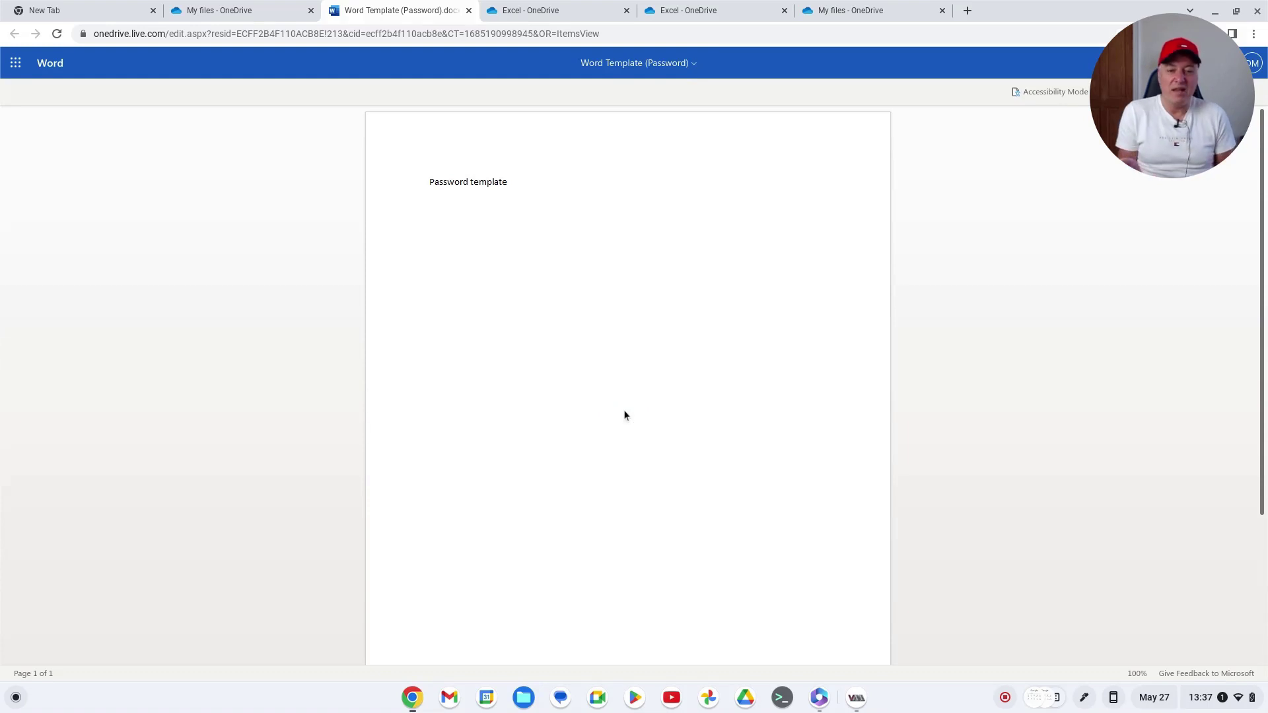
# Close the Word Template tab, the duplicate My files tab and both Excel - OneDrive tabs
pyautogui.click(470, 9)
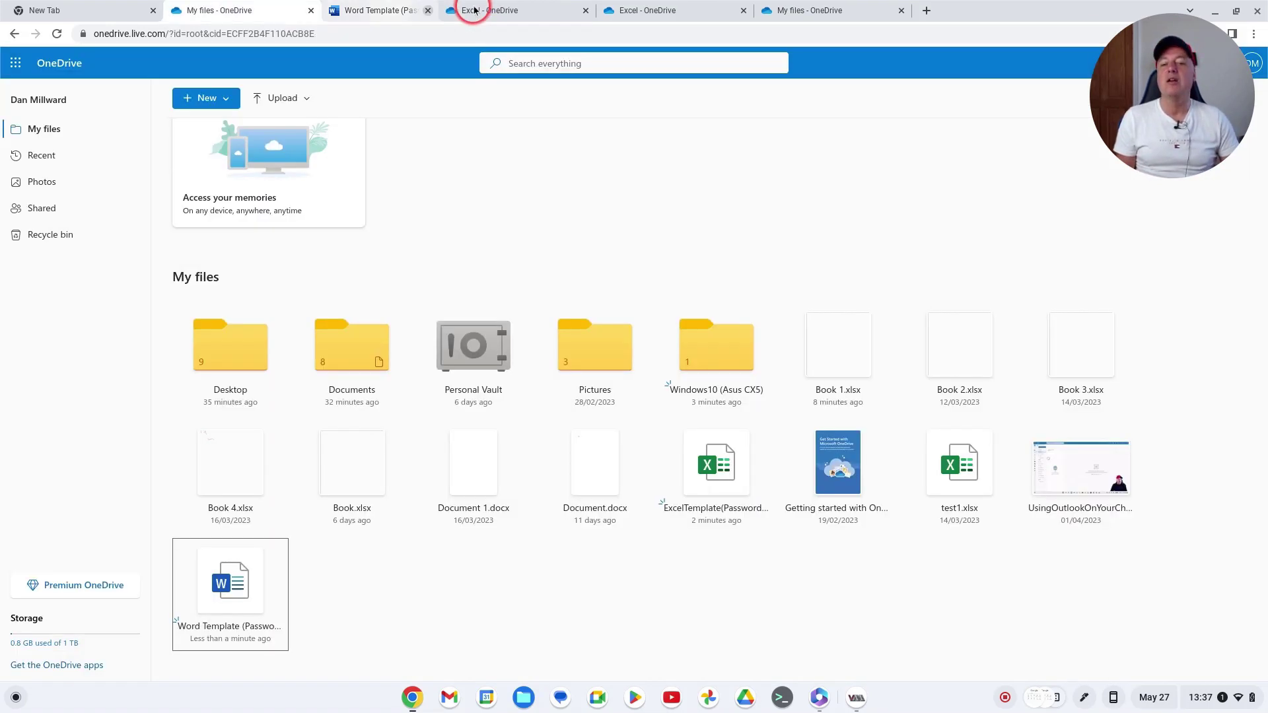
pyautogui.click(311, 10)
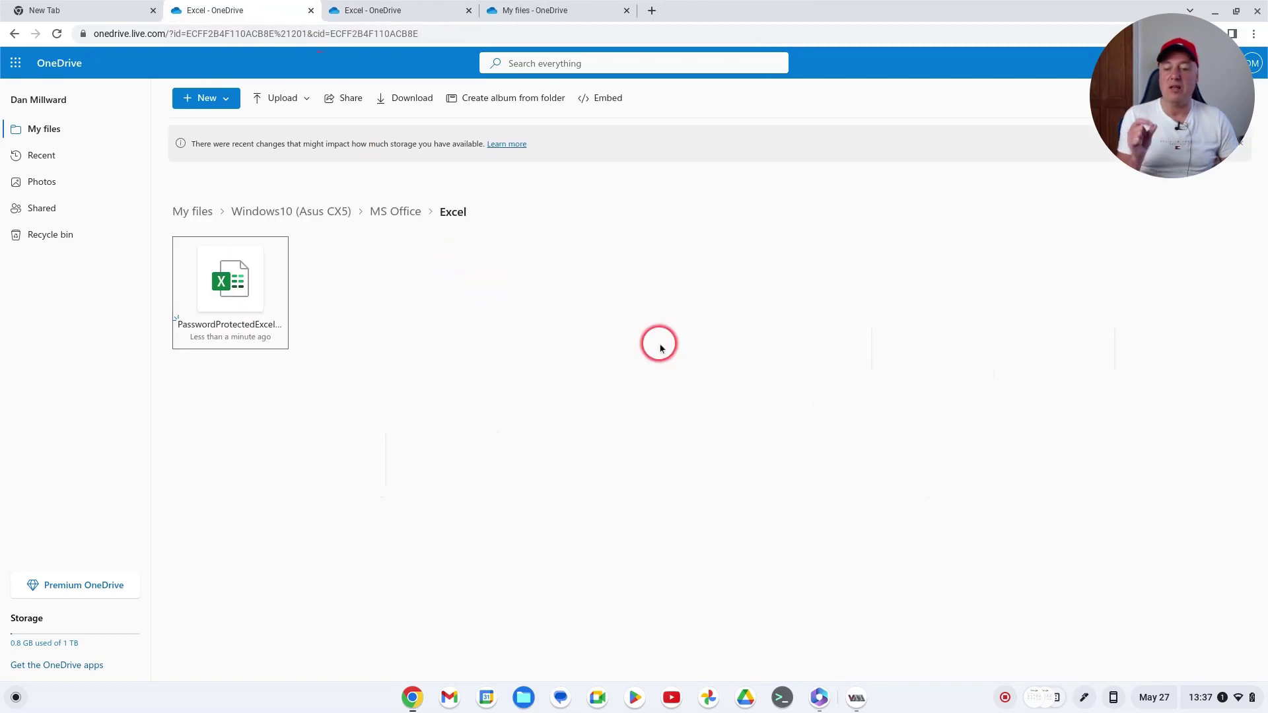
pyautogui.click(311, 10)
pyautogui.click(311, 10)
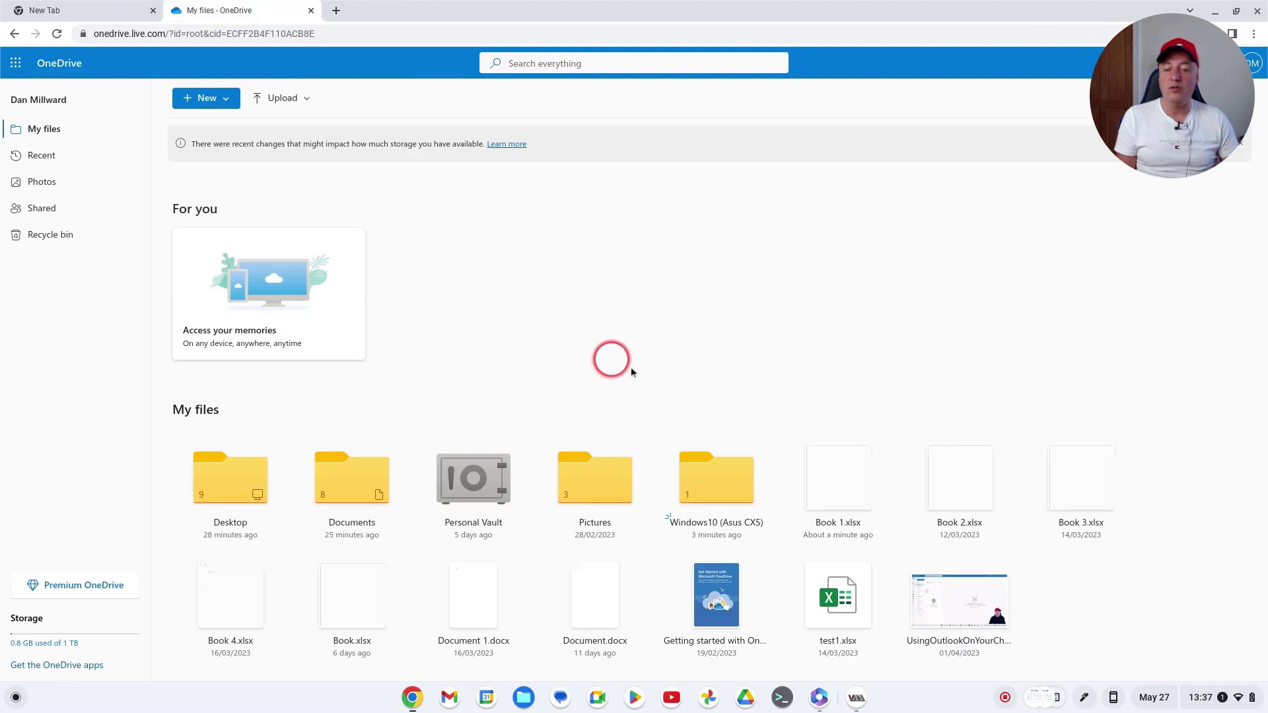